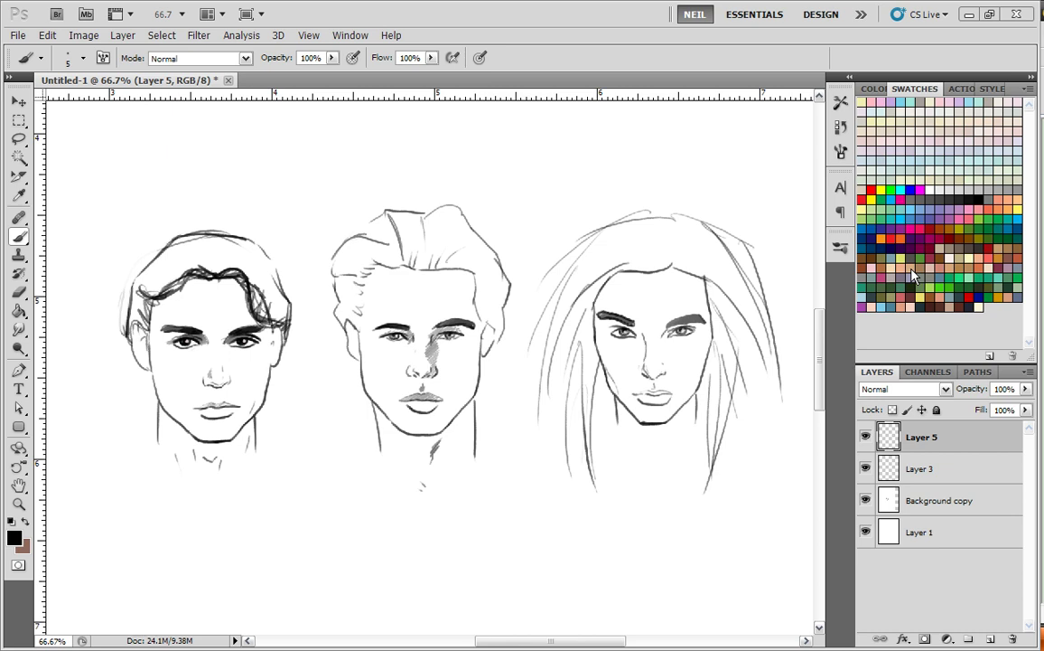
# - Identify the middle face's layer by toggling visibility, duplicate Layer 3, and hide the original Layer 3
pyautogui.click(866, 439)
pyautogui.click(865, 438)
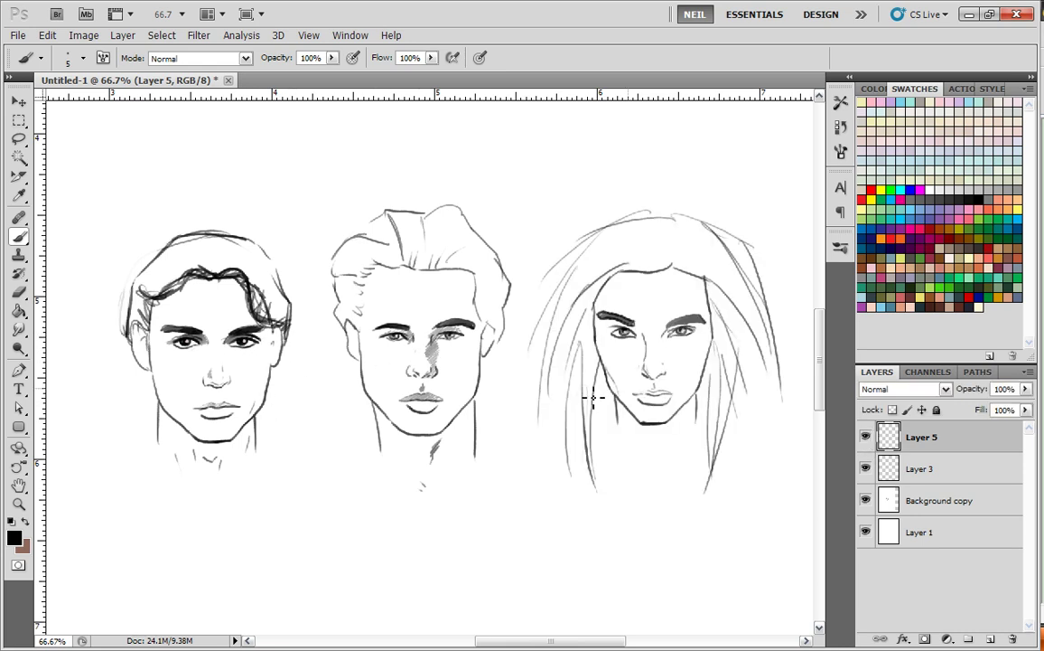
pyautogui.click(866, 468)
pyautogui.click(866, 469)
pyautogui.moveTo(922, 469); pyautogui.dragTo(992, 638)
pyautogui.click(866, 500)
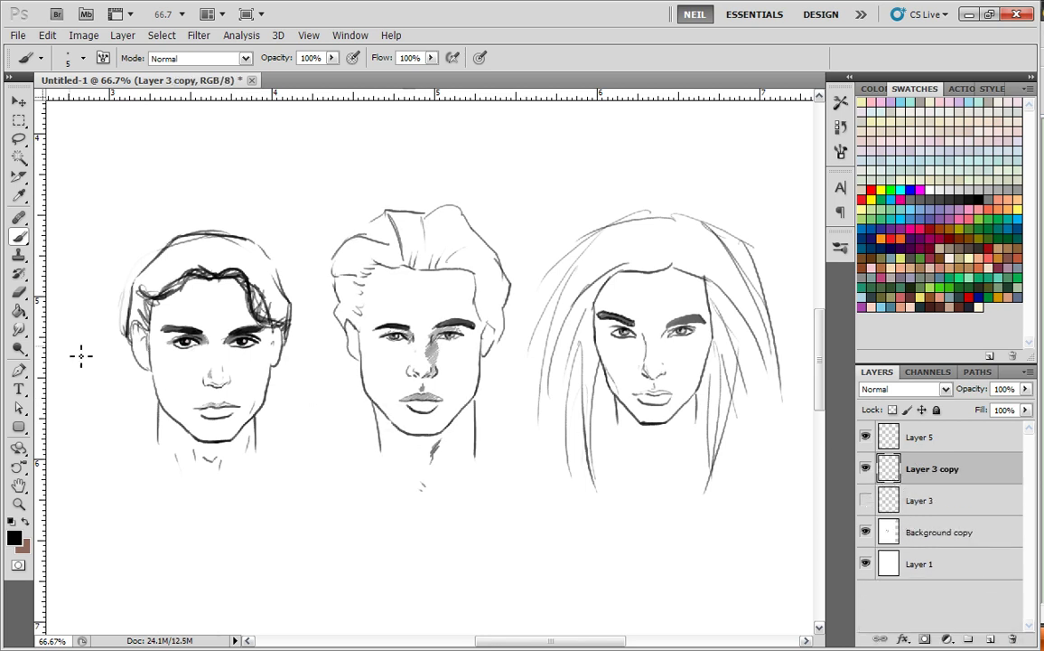
# - Fade the cheek and jaw outline of the middle face on the layer copy with a 31 px eraser
pyautogui.hotkey('ctrl', '1')
pyautogui.press('e')
pyautogui.rightClick(370, 359)
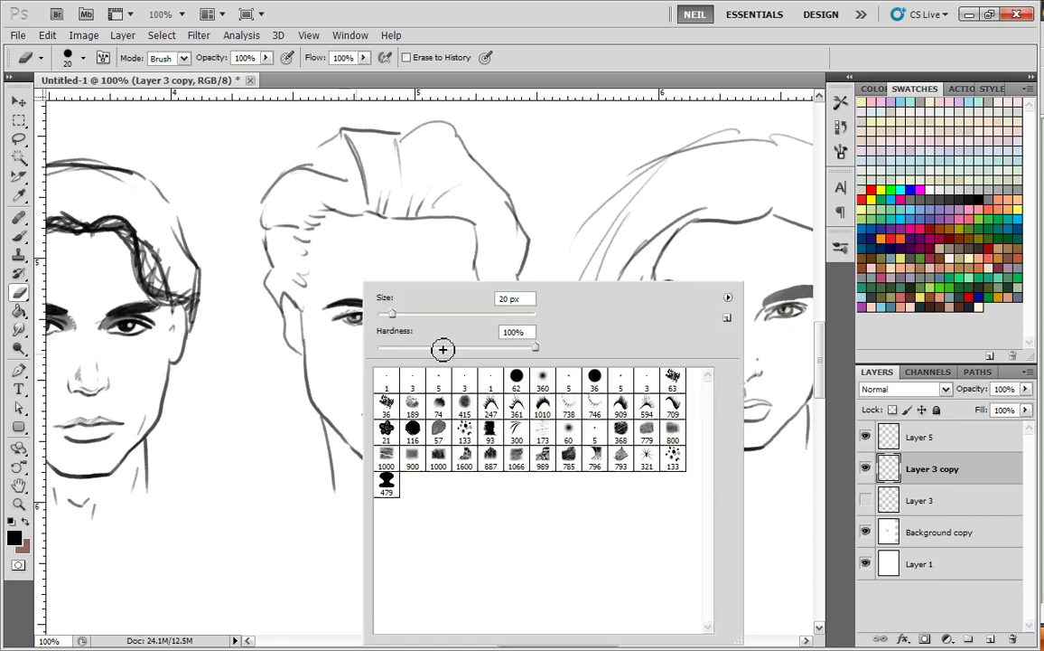
pyautogui.click(507, 383)
pyautogui.click(400, 316)
pyautogui.moveTo(310, 321)
pyautogui.mouseDown()
pyautogui.moveTo(319, 410)
pyautogui.moveTo(382, 465)
pyautogui.moveTo(442, 446)
pyautogui.moveTo(480, 327)
pyautogui.mouseUp()
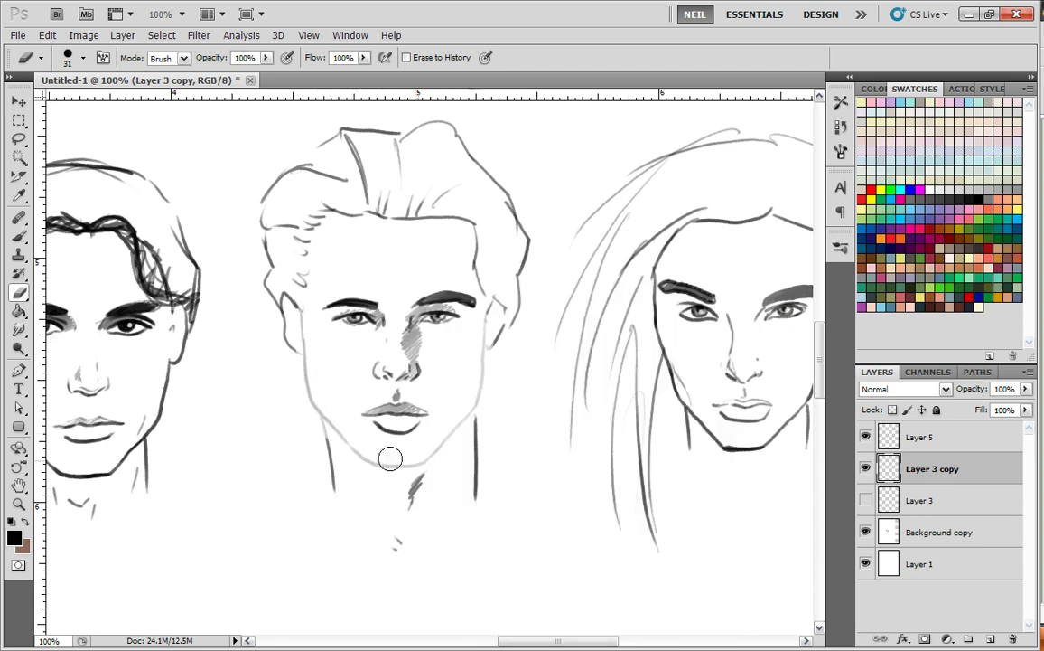
# - Paint narrower black cheek lines on both sides of the middle face, just inside the faded outline, with the 5 px brush
pyautogui.press('b')
pyautogui.hotkey('ctrl', '+')
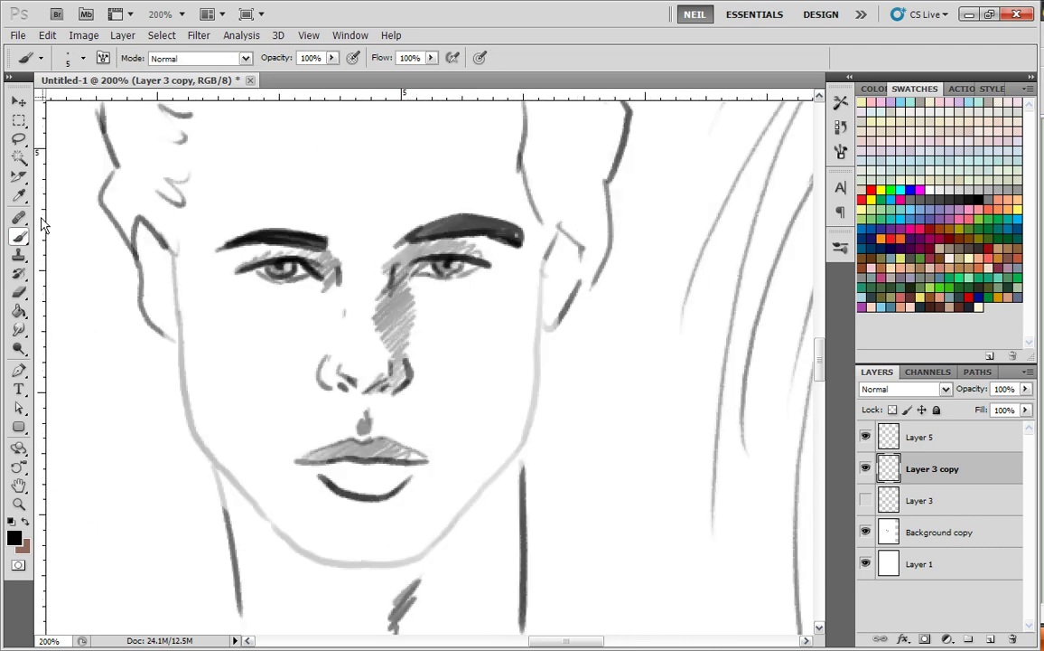
pyautogui.moveTo(465, 358); pyautogui.dragTo(441, 357)
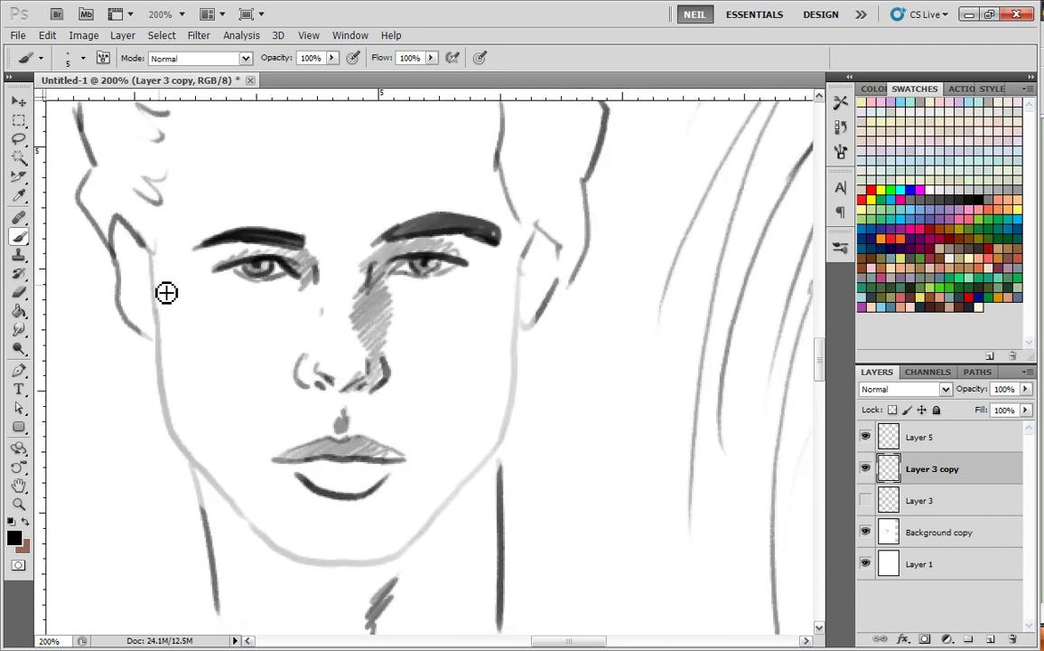
pyautogui.moveTo(162, 236)
pyautogui.mouseDown()
pyautogui.moveTo(171, 377)
pyautogui.moveTo(166, 270)
pyautogui.moveTo(185, 417)
pyautogui.moveTo(161, 298)
pyautogui.mouseUp()
pyautogui.moveTo(521, 257); pyautogui.dragTo(497, 446)
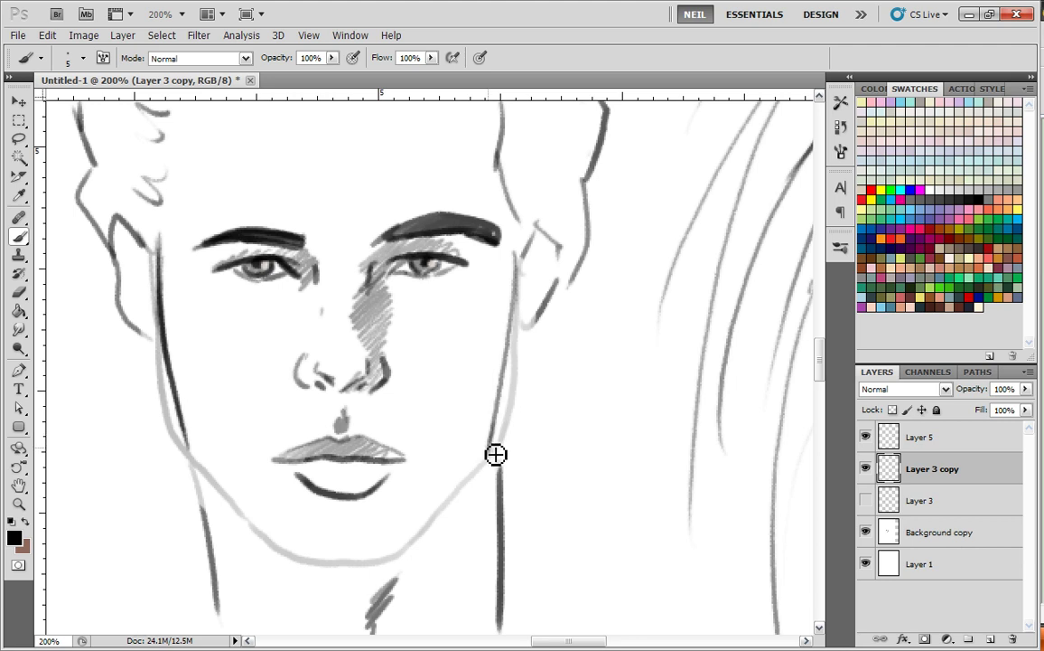
# - Paint an angular black jawline from both cheeks down to a flat chin, redoing the stray strokes on the left jaw
pyautogui.moveTo(264, 408); pyautogui.dragTo(215, 298)
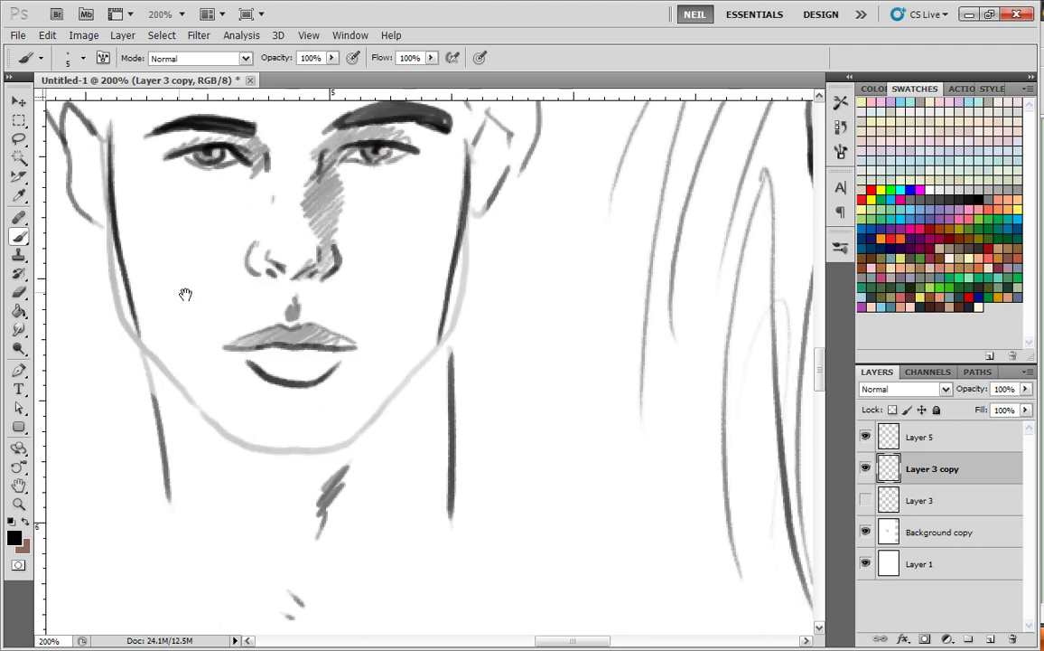
pyautogui.moveTo(116, 239); pyautogui.dragTo(134, 312)
pyautogui.moveTo(121, 269); pyautogui.dragTo(184, 372)
pyautogui.moveTo(135, 306); pyautogui.dragTo(228, 428)
pyautogui.moveTo(211, 410); pyautogui.dragTo(240, 438)
pyautogui.hotkey('ctrl', 'alt', 'z')
pyautogui.hotkey('ctrl', 'alt', 'z')
pyautogui.moveTo(146, 342)
pyautogui.mouseDown()
pyautogui.moveTo(240, 443)
pyautogui.moveTo(170, 369)
pyautogui.mouseUp()
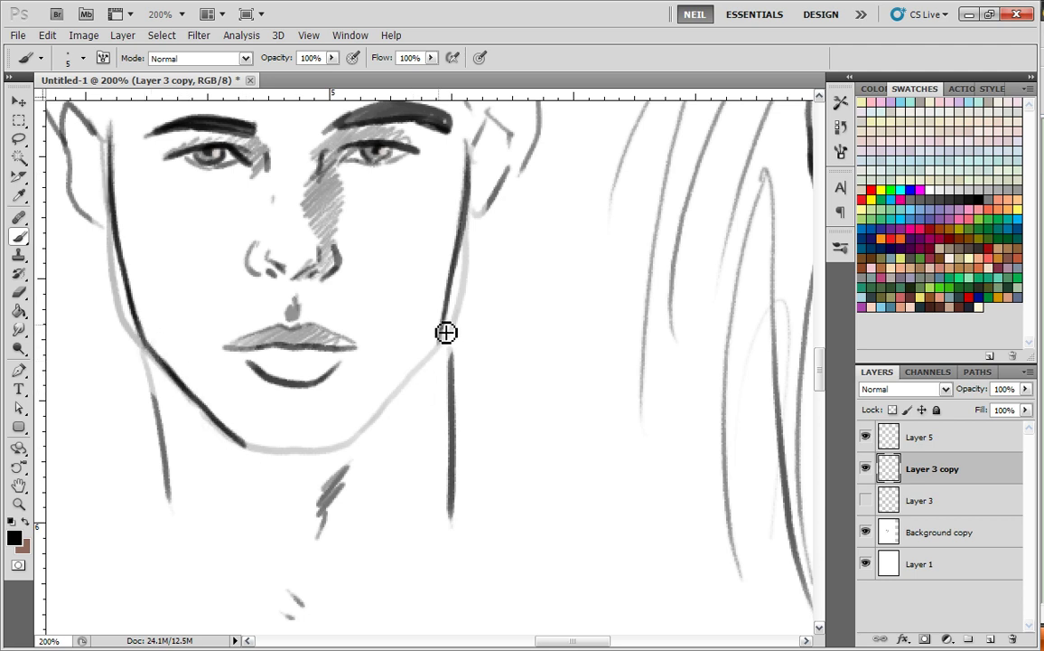
pyautogui.moveTo(445, 333)
pyautogui.mouseDown()
pyautogui.moveTo(429, 368)
pyautogui.moveTo(442, 342)
pyautogui.moveTo(338, 450)
pyautogui.mouseUp()
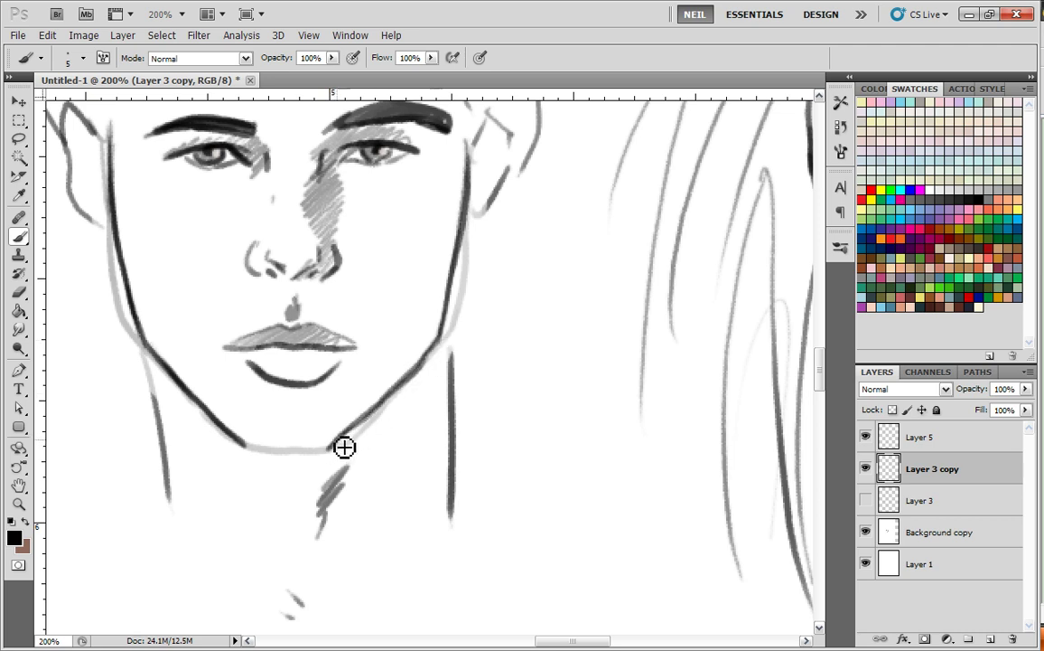
pyautogui.moveTo(338, 450); pyautogui.dragTo(251, 444)
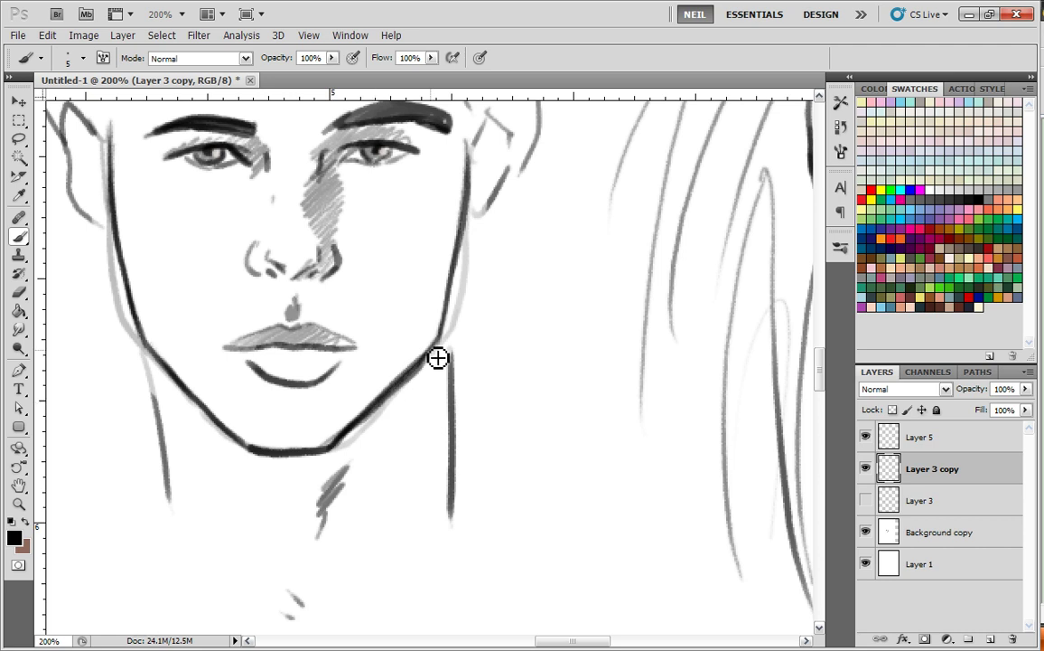
# - Redraw the neck lines to meet the new jaw, erase the old right neck line, and darken the right jaw and earlobe
pyautogui.moveTo(146, 352); pyautogui.dragTo(168, 495)
pyautogui.moveTo(445, 344); pyautogui.dragTo(438, 506)
pyautogui.press('e')
pyautogui.moveTo(455, 366); pyautogui.dragTo(454, 553)
pyautogui.click(18, 236)
pyautogui.moveTo(444, 338); pyautogui.dragTo(439, 500)
pyautogui.moveTo(342, 446); pyautogui.dragTo(440, 349)
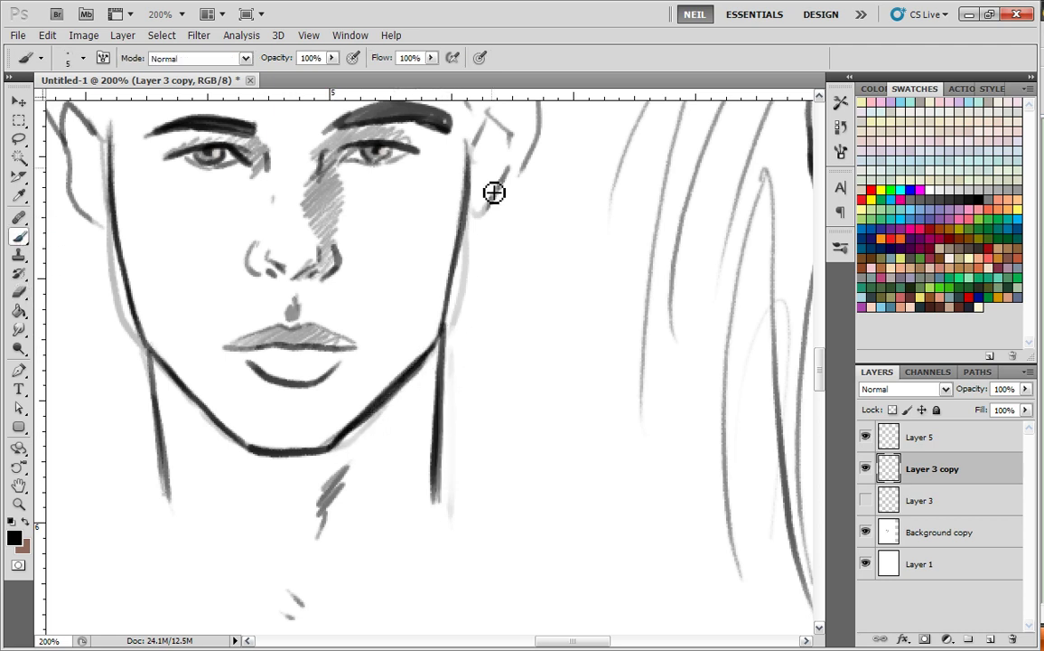
pyautogui.moveTo(473, 216); pyautogui.dragTo(509, 169)
# - Erase the leftover faded outline around the cheeks and right jaw with a 15 px eraser
pyautogui.moveTo(291, 312); pyautogui.dragTo(346, 349)
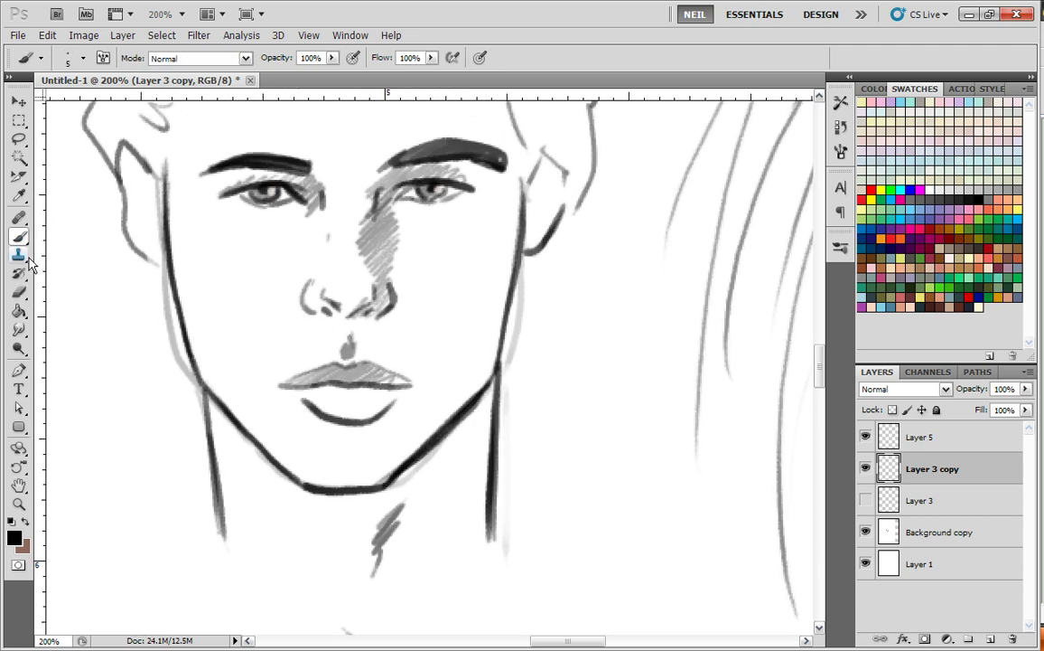
pyautogui.click(18, 291)
pyautogui.rightClick(223, 306)
pyautogui.click(252, 314)
pyautogui.moveTo(155, 259); pyautogui.dragTo(174, 358)
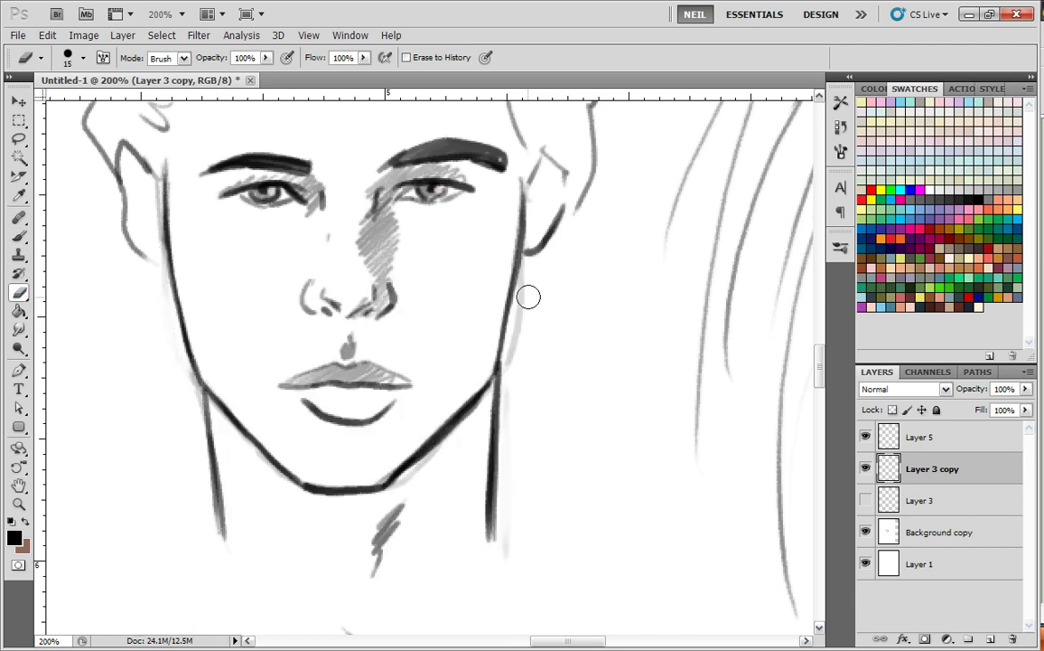
pyautogui.moveTo(438, 463)
pyautogui.mouseDown()
pyautogui.moveTo(443, 381)
pyautogui.moveTo(401, 448)
pyautogui.moveTo(459, 383)
pyautogui.moveTo(394, 475)
pyautogui.mouseUp()
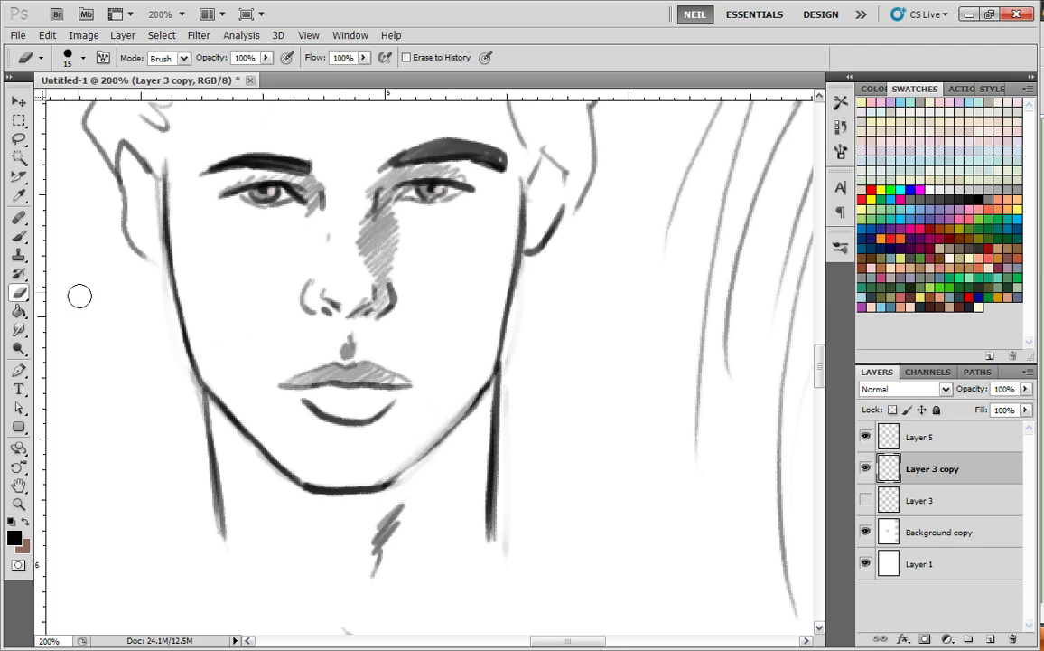
# - Repaint the right jawline as a clean black stroke and reinforce the left neck line with the brush
pyautogui.click(19, 236)
pyautogui.moveTo(502, 379); pyautogui.dragTo(403, 482)
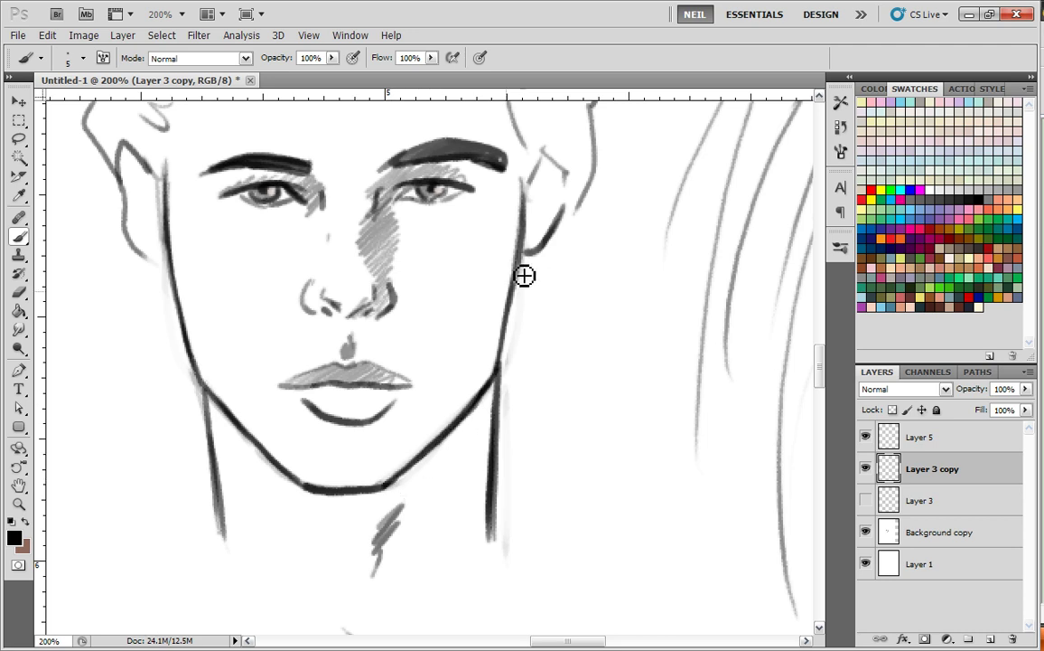
pyautogui.moveTo(207, 389); pyautogui.dragTo(215, 459)
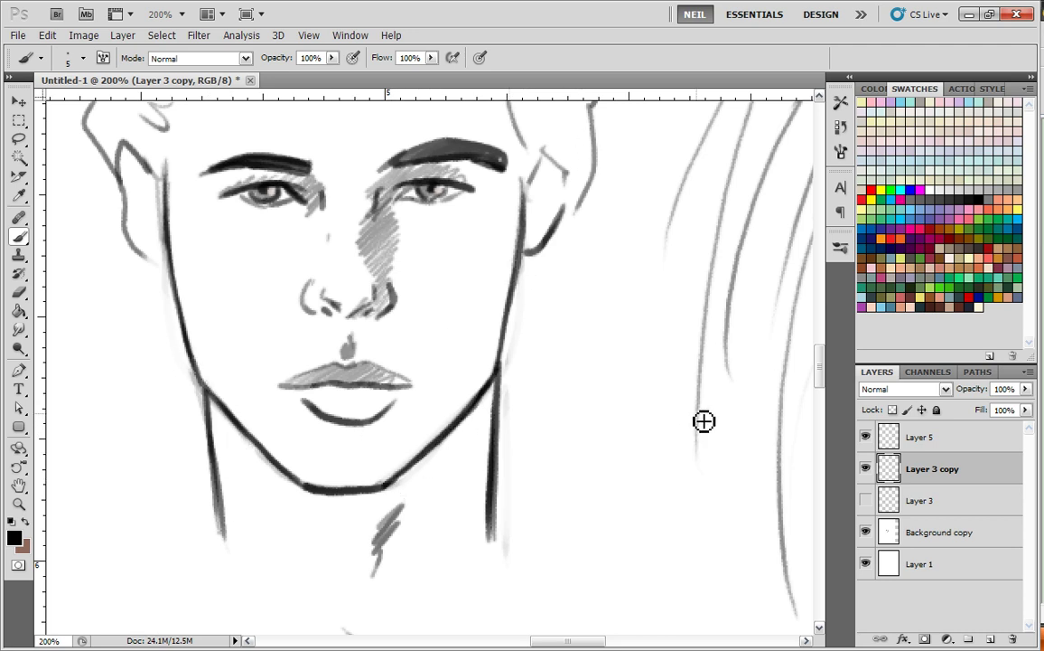
# - Show the original Layer 3 again and move the edited face copy directly below it
pyautogui.hotkey('ctrl', '-')
pyautogui.hotkey('ctrl', '-')
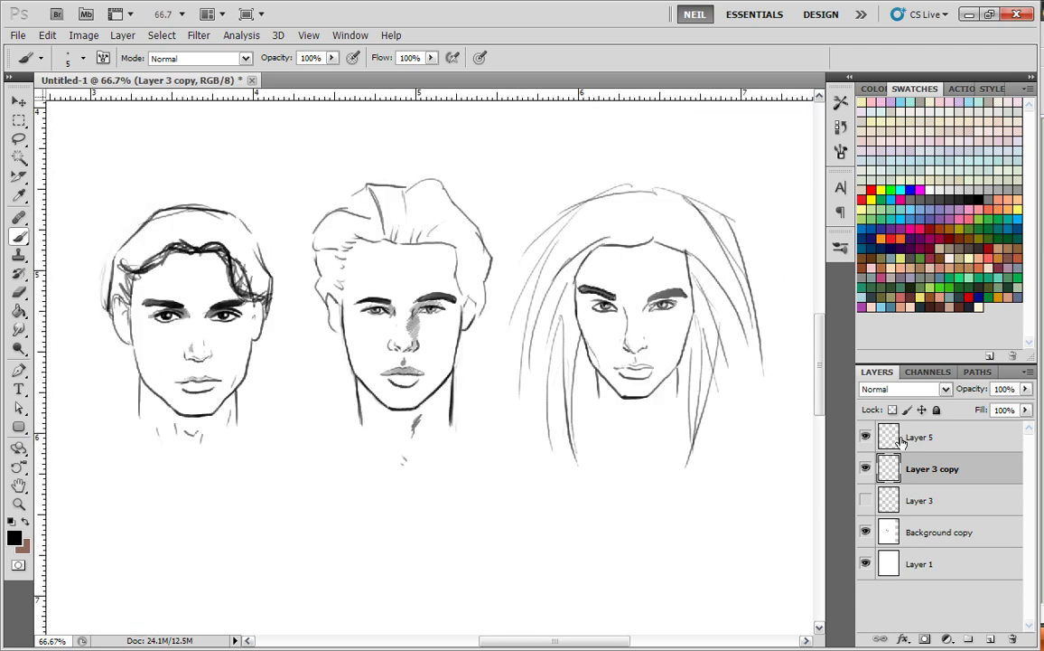
pyautogui.click(866, 501)
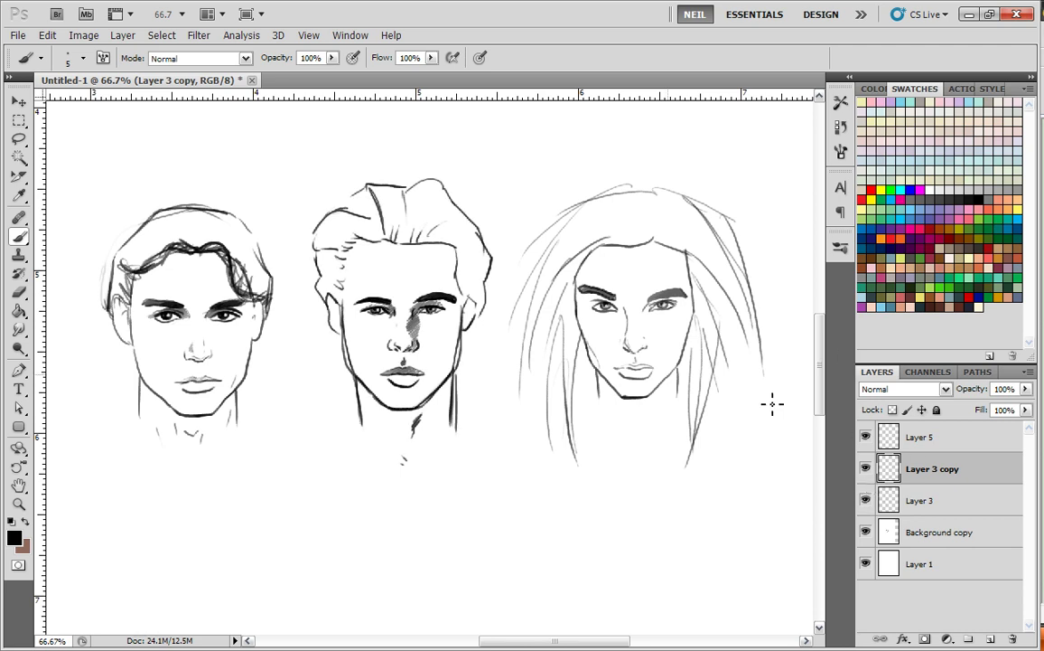
pyautogui.click(18, 100)
pyautogui.moveTo(408, 296); pyautogui.dragTo(498, 528)
pyautogui.moveTo(526, 493); pyautogui.dragTo(538, 437)
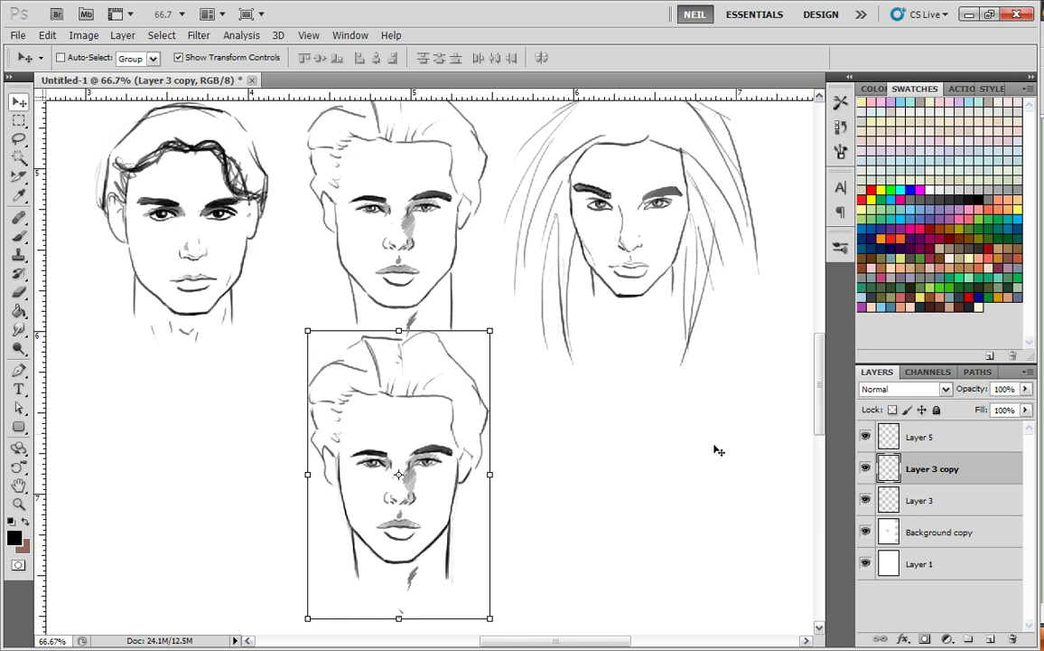
# - Select the nose and its side shading on the copied face with a freehand lasso outline
pyautogui.hotkey('ctrl', '+')
pyautogui.hotkey('ctrl', '+')
pyautogui.moveTo(644, 548); pyautogui.dragTo(687, 439)
pyautogui.press('l')
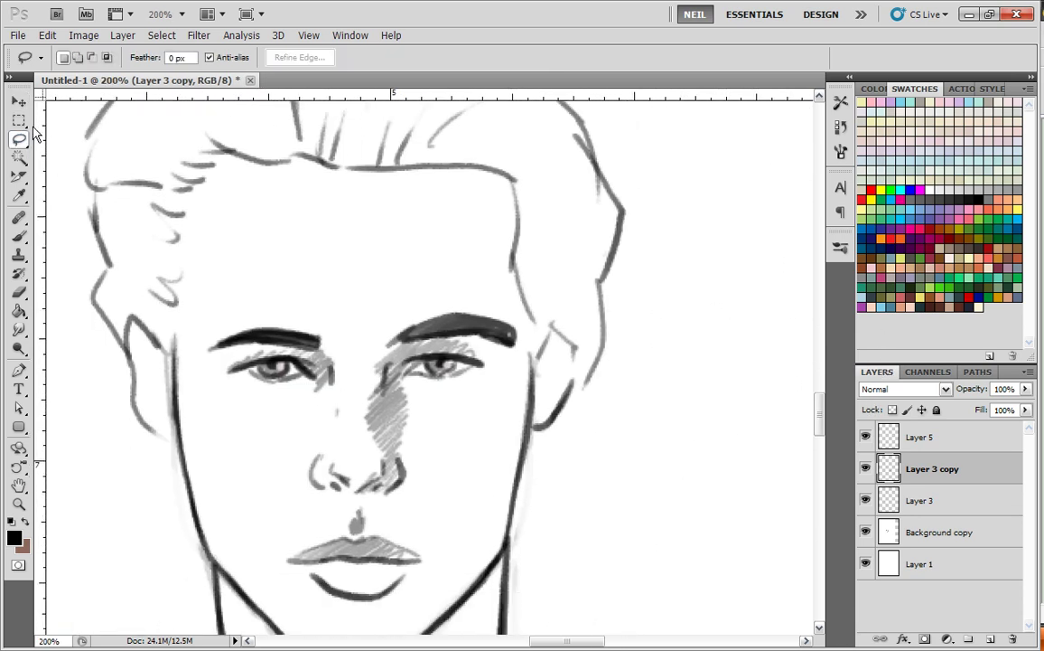
pyautogui.click(866, 468)
pyautogui.click(867, 468)
pyautogui.moveTo(732, 533); pyautogui.dragTo(739, 350)
pyautogui.moveTo(390, 283)
pyautogui.mouseDown()
pyautogui.moveTo(403, 325)
pyautogui.moveTo(381, 417)
pyautogui.moveTo(304, 344)
pyautogui.moveTo(359, 271)
pyautogui.mouseUp()
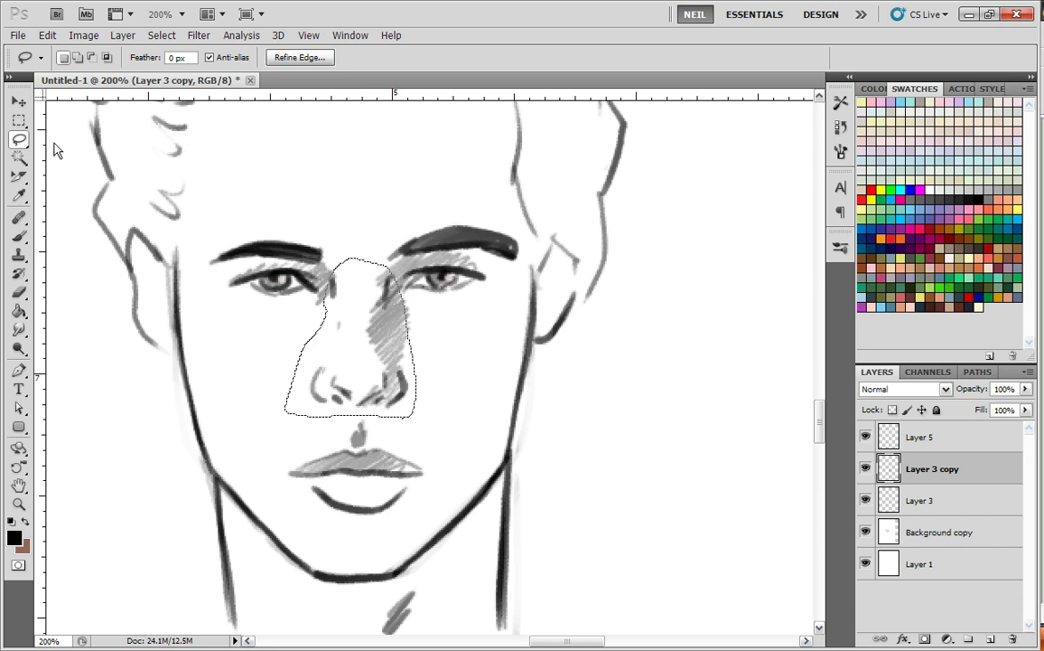
# - Narrow the selected nose with a Distort transform by pulling both lower corners inward, and apply it
pyautogui.click(18, 101)
pyautogui.click(47, 35)
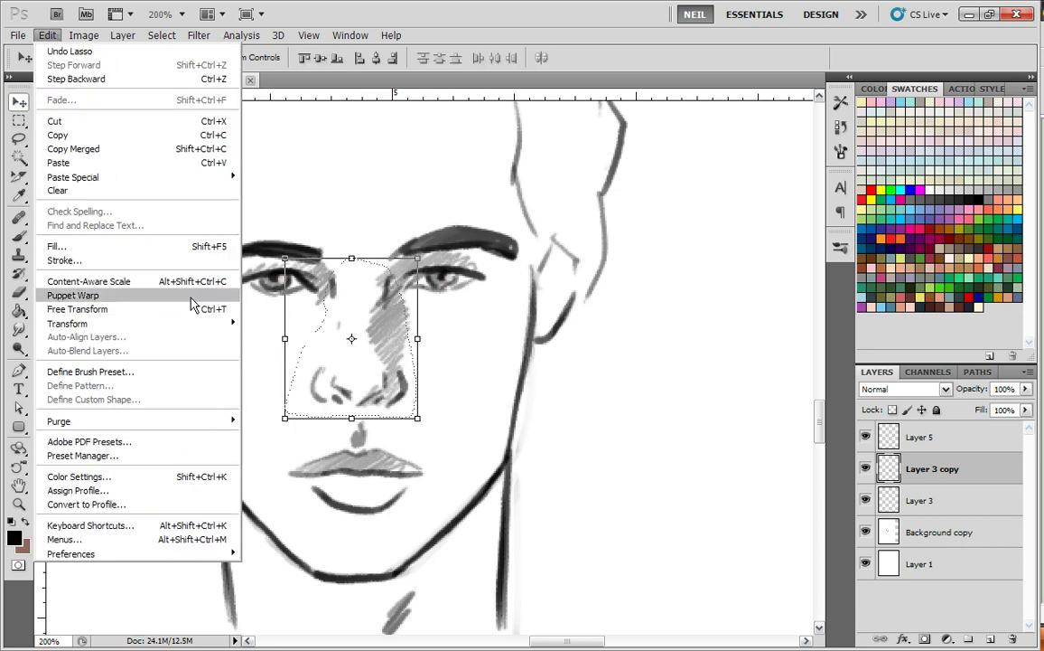
pyautogui.moveTo(217, 324)
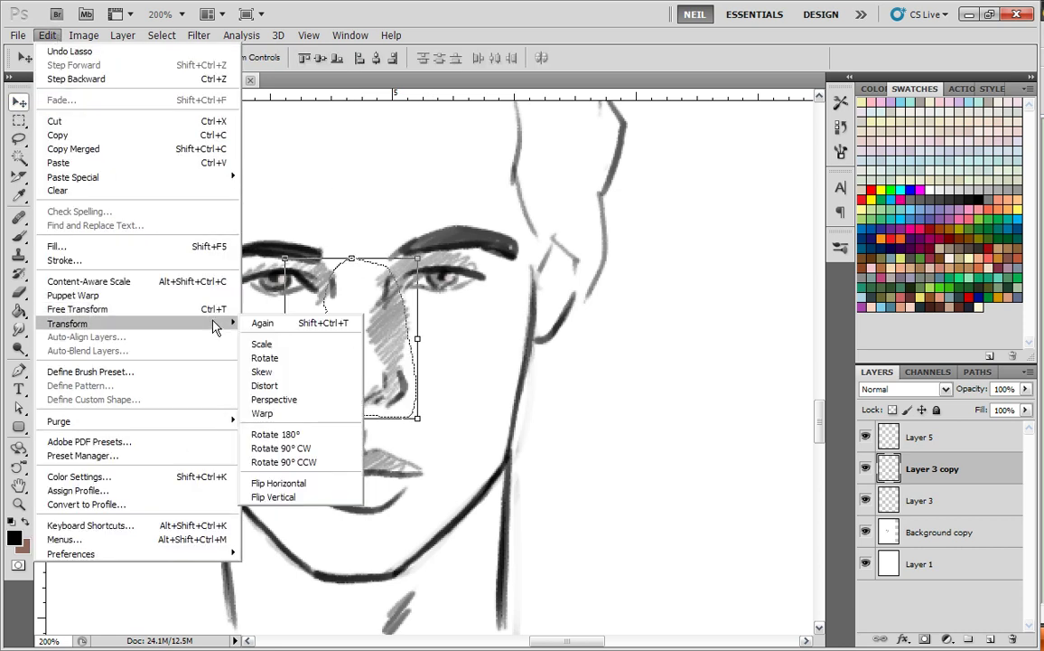
pyautogui.click(303, 385)
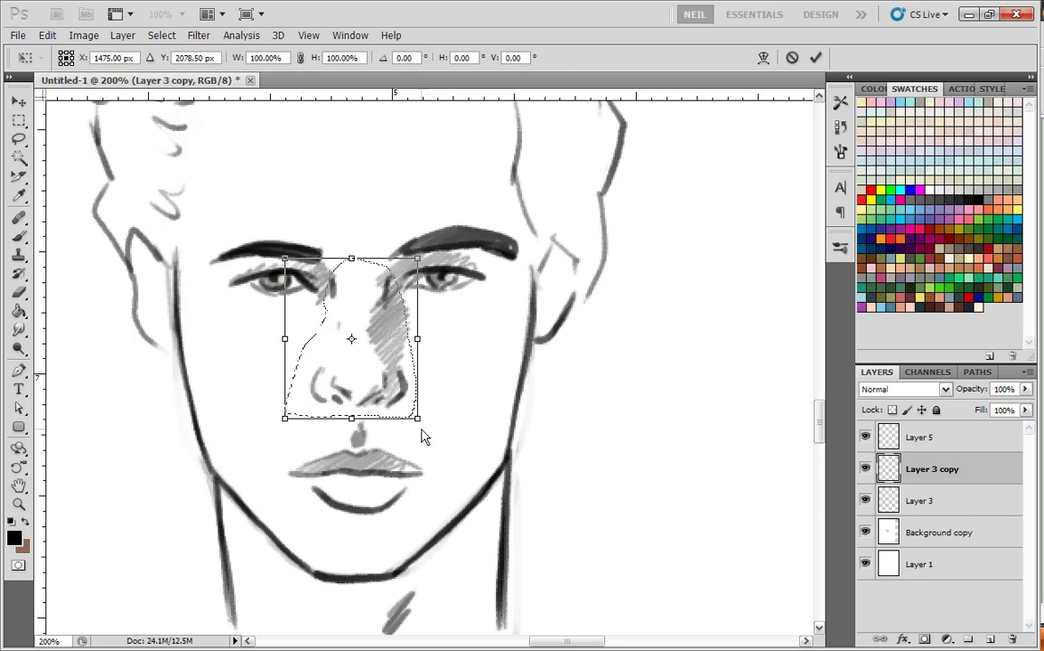
pyautogui.moveTo(418, 417); pyautogui.dragTo(406, 418)
pyautogui.moveTo(291, 425); pyautogui.dragTo(308, 425)
pyautogui.click(815, 57)
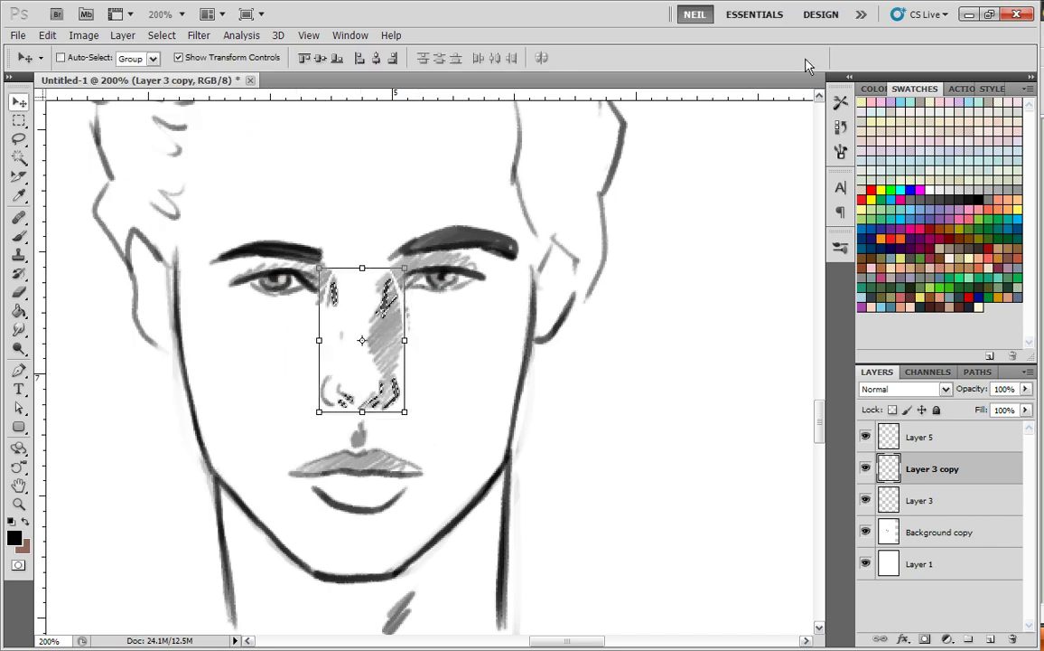
# - Deselect the nose and brush over the gap left in the shading beside the right eye
pyautogui.click(19, 139)
pyautogui.moveTo(105, 133); pyautogui.dragTo(102, 138)
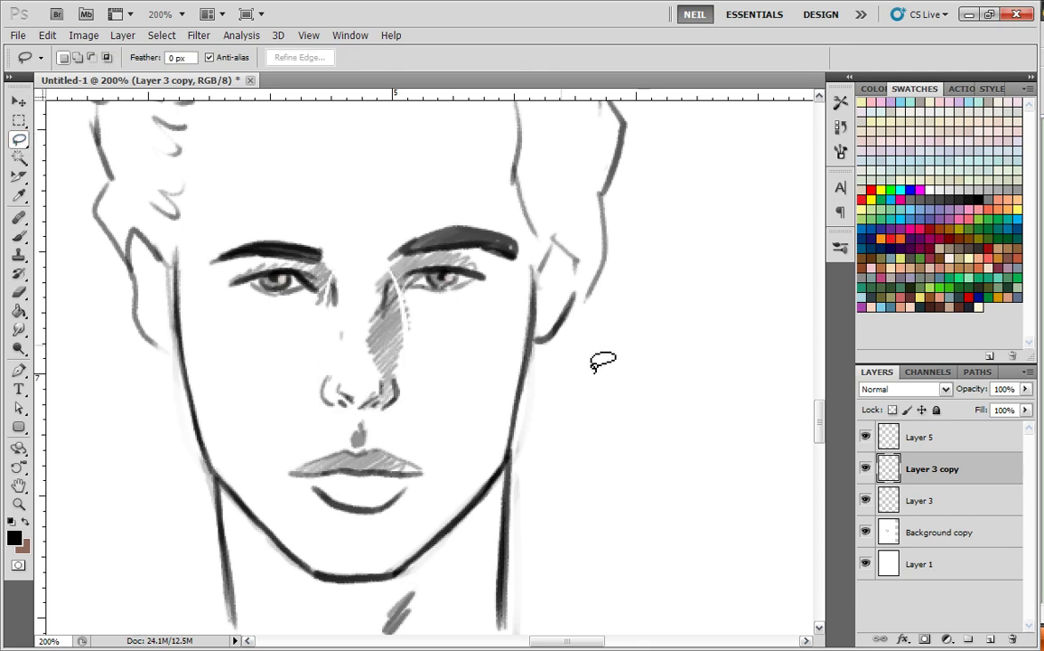
pyautogui.click(19, 236)
pyautogui.moveTo(401, 290)
pyautogui.mouseDown()
pyautogui.moveTo(408, 274)
pyautogui.moveTo(408, 286)
pyautogui.mouseUp()
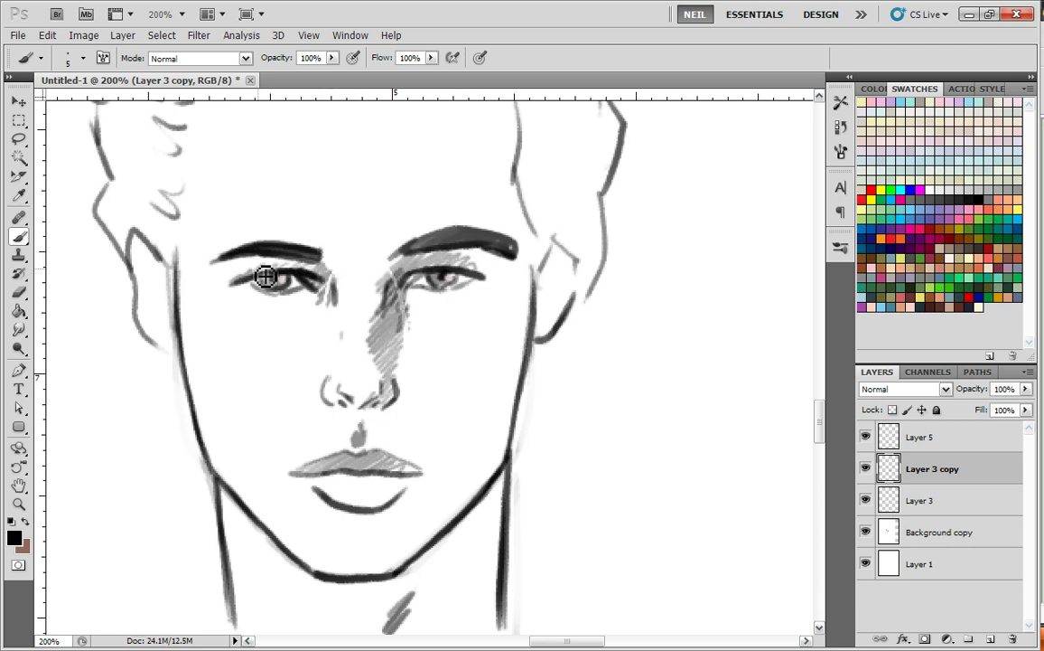
# - Darken the upper lip's outline and shading, and strengthen the line under the lower lip on the copied face
pyautogui.hotkey('ctrl', '-')
pyautogui.hotkey('ctrl', '-')
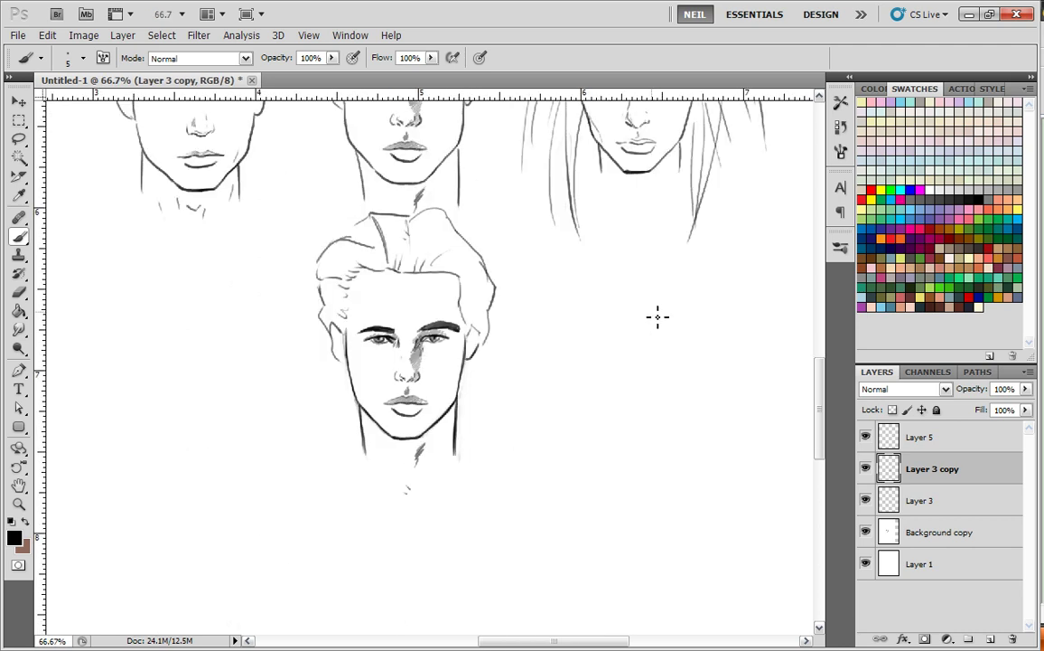
pyautogui.hotkey('ctrl', '+')
pyautogui.hotkey('ctrl', '+')
pyautogui.moveTo(559, 450); pyautogui.dragTo(564, 349)
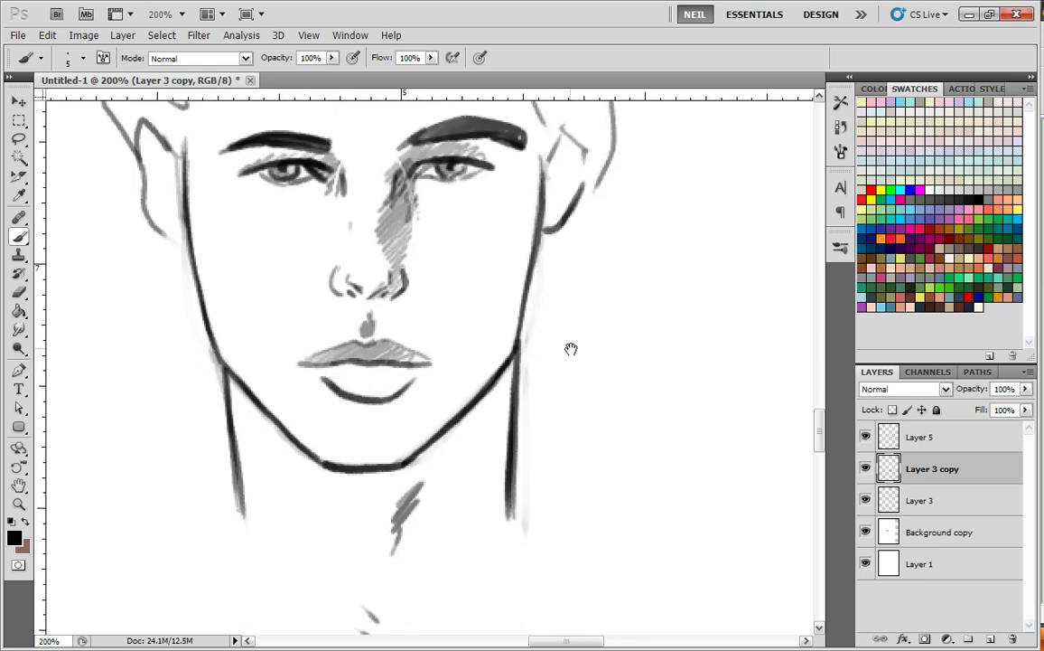
pyautogui.moveTo(448, 409); pyautogui.dragTo(460, 424)
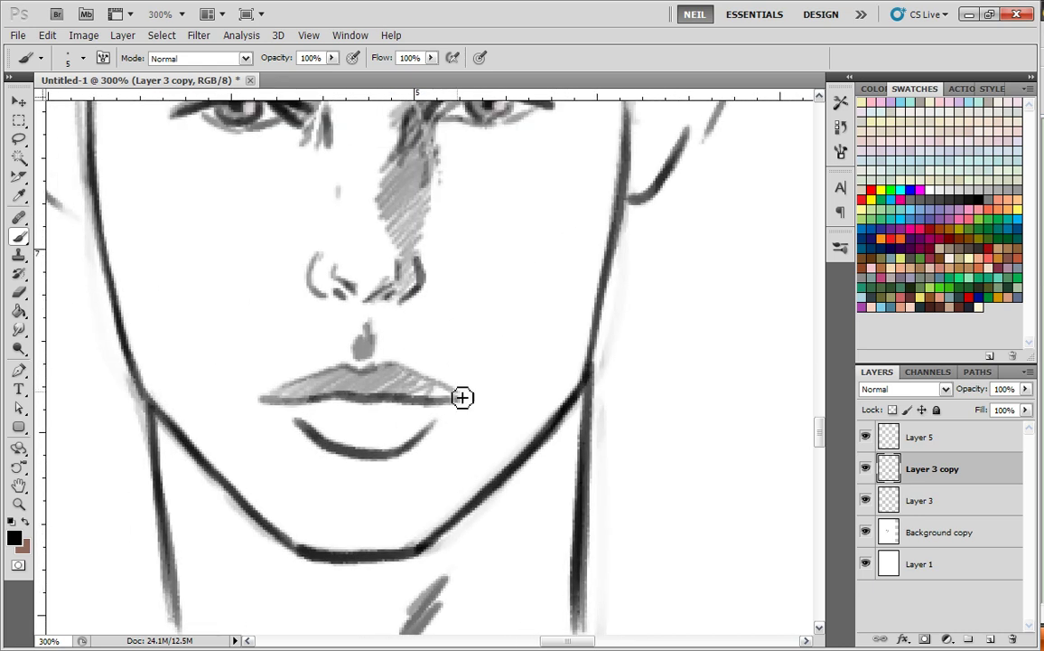
pyautogui.moveTo(332, 376)
pyautogui.mouseDown()
pyautogui.moveTo(373, 368)
pyautogui.moveTo(373, 391)
pyautogui.moveTo(424, 384)
pyautogui.mouseUp()
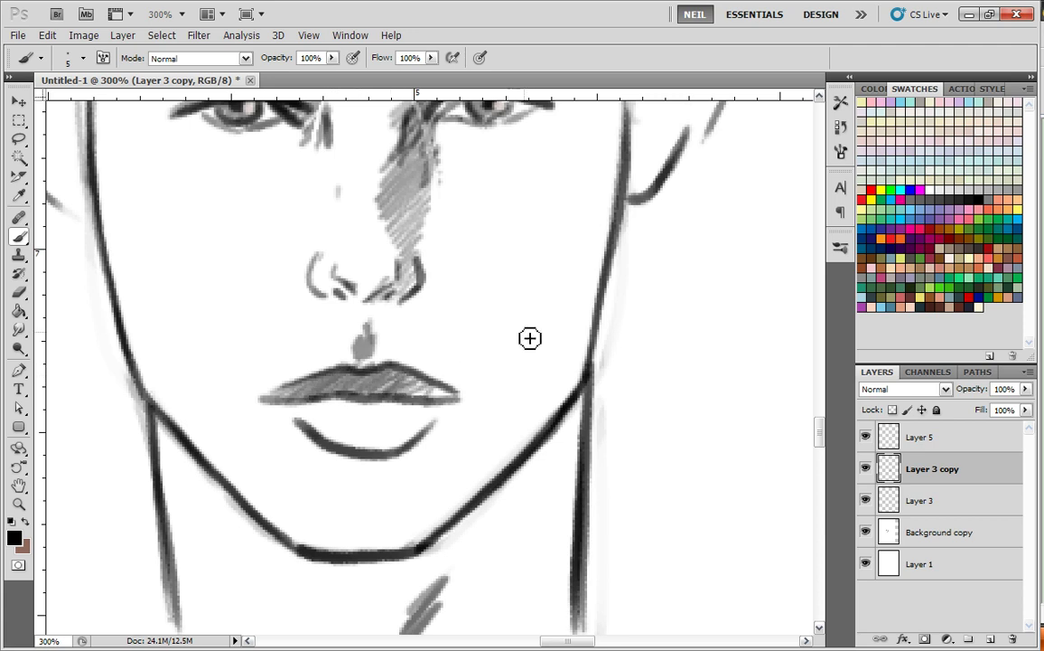
pyautogui.moveTo(431, 431); pyautogui.dragTo(327, 452)
# - Compare the edited face's proportions with the original sketches above, and inspect its lower half up close
pyautogui.hotkey('ctrl', '-')
pyautogui.hotkey('ctrl', '-')
pyautogui.hotkey('ctrl', '-')
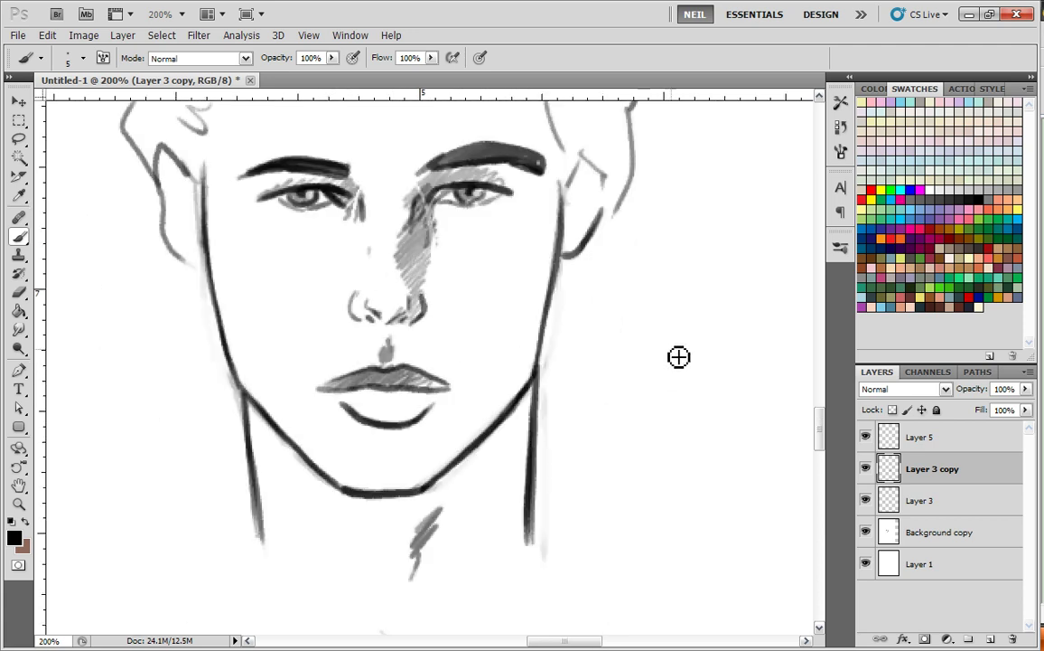
pyautogui.moveTo(672, 366); pyautogui.dragTo(578, 440)
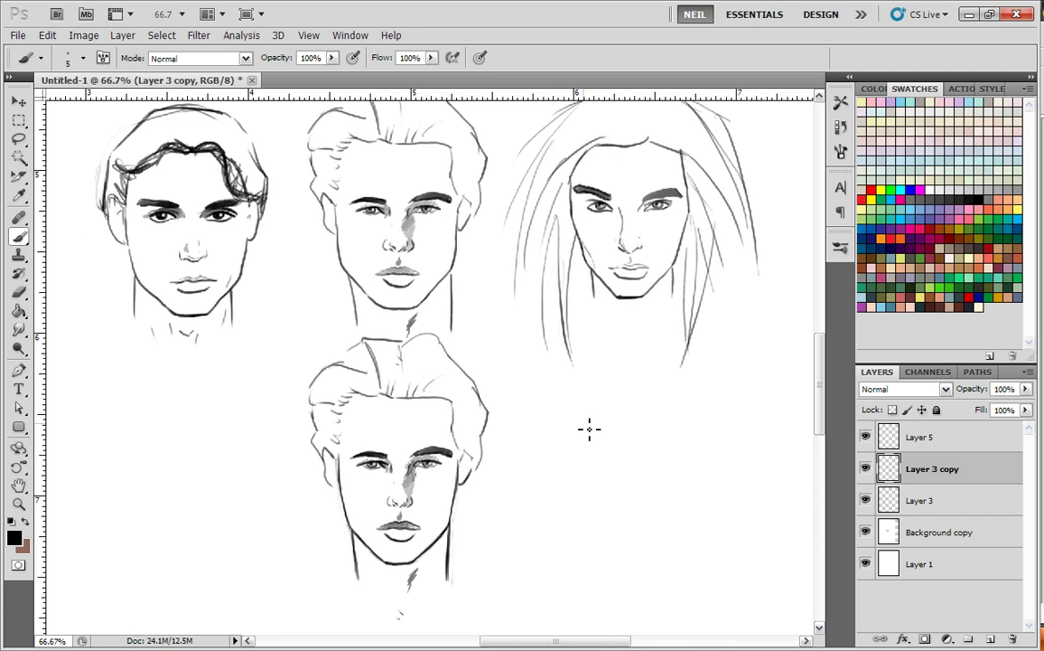
pyautogui.moveTo(451, 507); pyautogui.dragTo(443, 455)
pyautogui.hotkey('ctrl', '+')
pyautogui.moveTo(450, 528); pyautogui.dragTo(471, 401)
pyautogui.hotkey('ctrl', '+')
pyautogui.moveTo(431, 474); pyautogui.dragTo(512, 399)
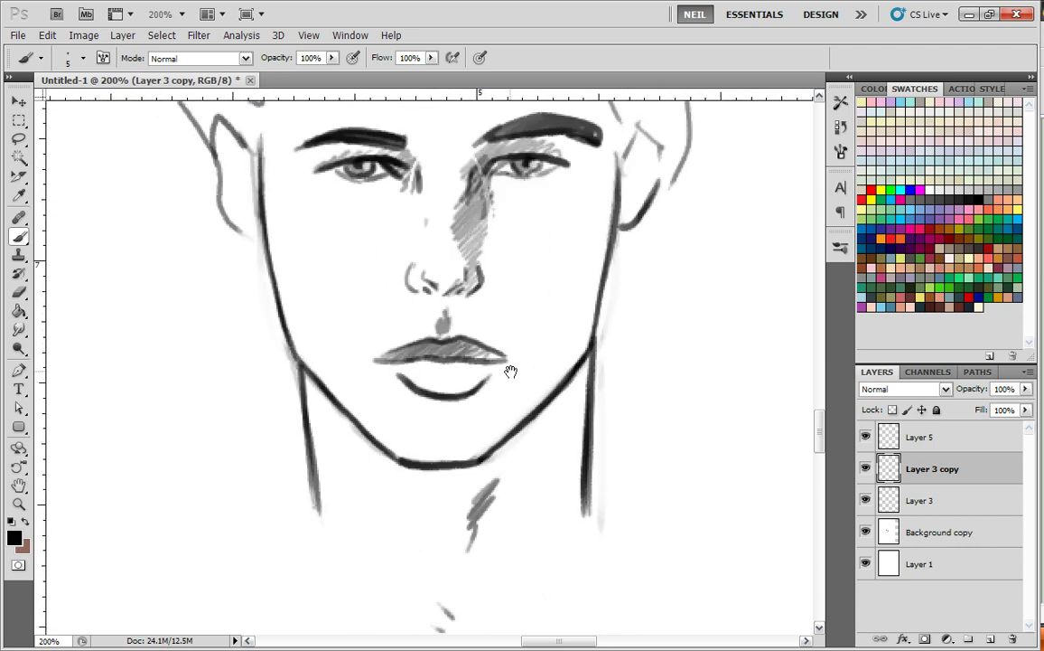
# - Try a squarer chin on the copied face with jaw lines running up both sides of the mouth
pyautogui.moveTo(496, 467)
pyautogui.mouseDown()
pyautogui.moveTo(378, 459)
pyautogui.moveTo(360, 339)
pyautogui.mouseUp()
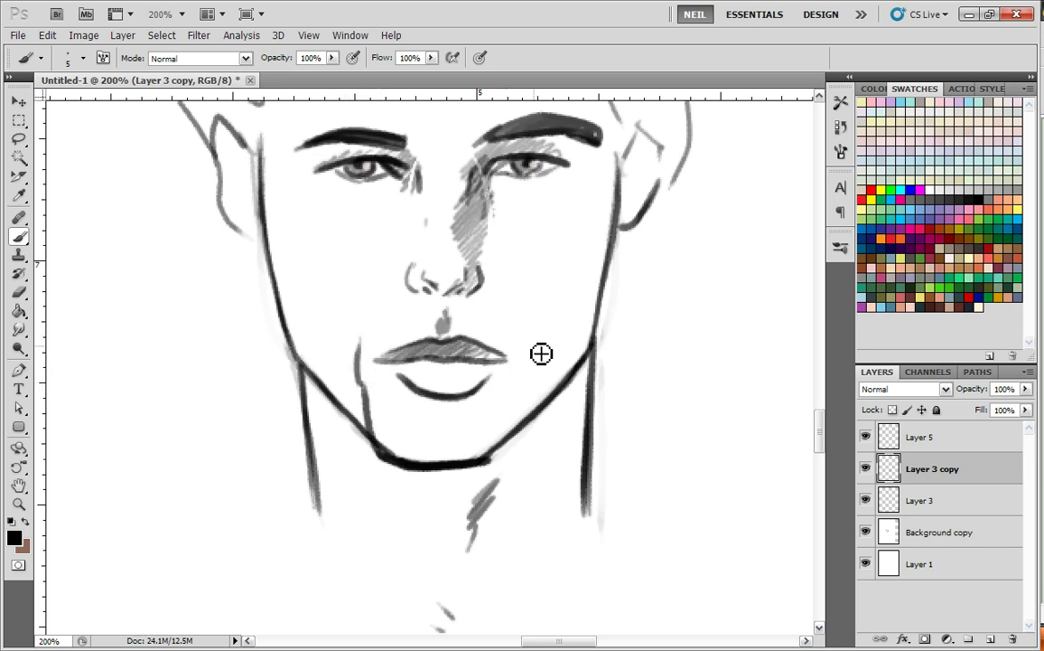
pyautogui.moveTo(541, 316); pyautogui.dragTo(535, 368)
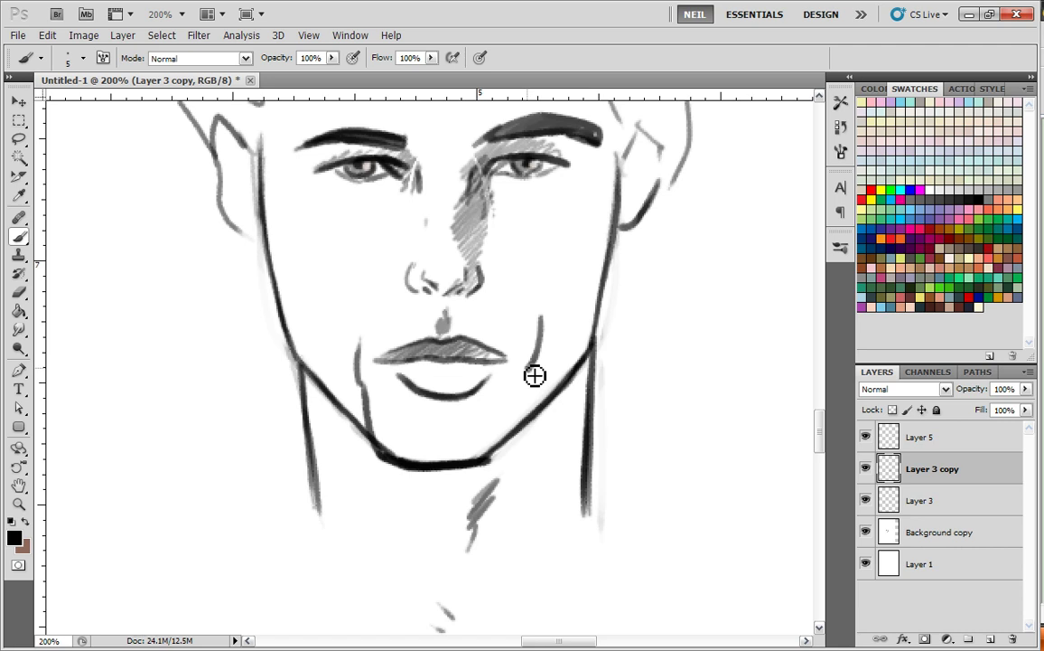
pyautogui.moveTo(501, 469); pyautogui.dragTo(534, 366)
pyautogui.moveTo(348, 323); pyautogui.dragTo(380, 457)
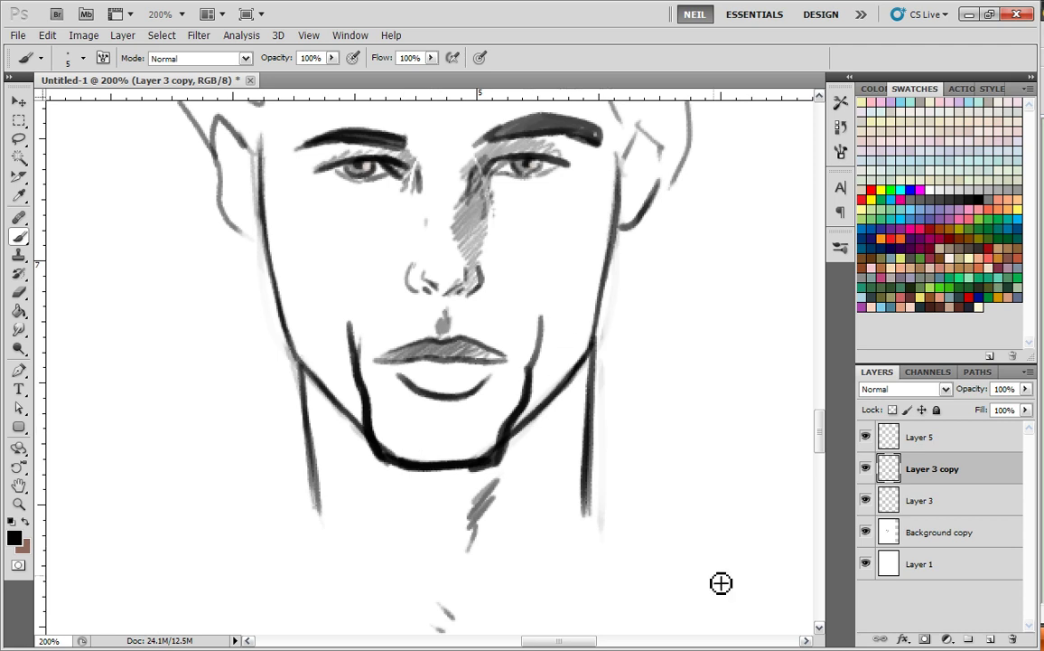
# - Try light hatching around the chin and a longer chin outline below the existing one on the copied face
pyautogui.moveTo(384, 408); pyautogui.dragTo(382, 436)
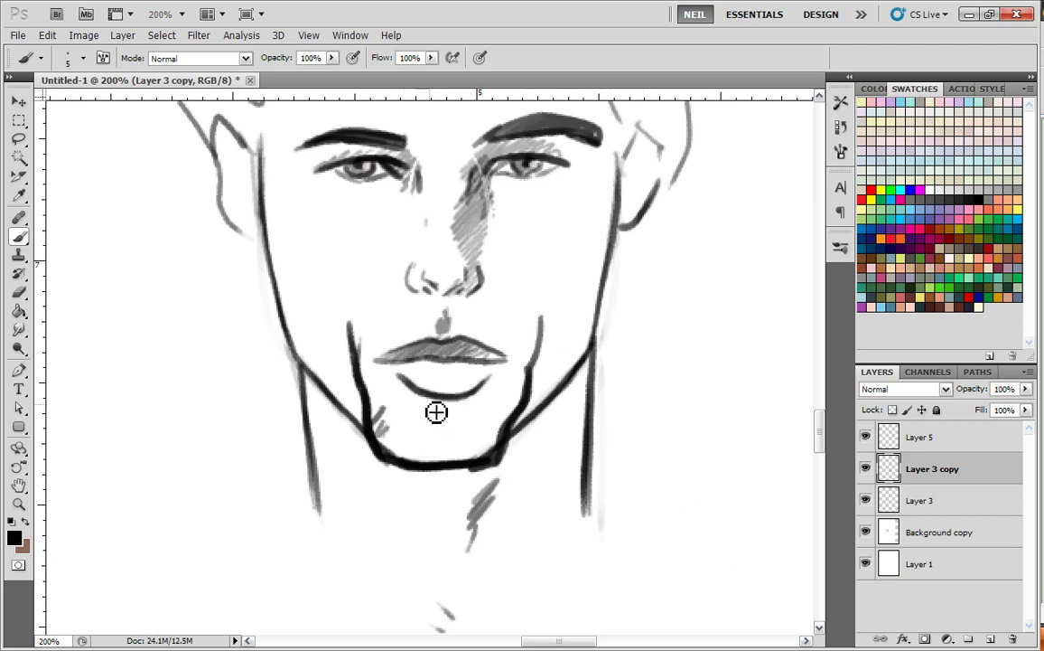
pyautogui.moveTo(434, 412)
pyautogui.mouseDown()
pyautogui.moveTo(412, 418)
pyautogui.moveTo(485, 421)
pyautogui.mouseUp()
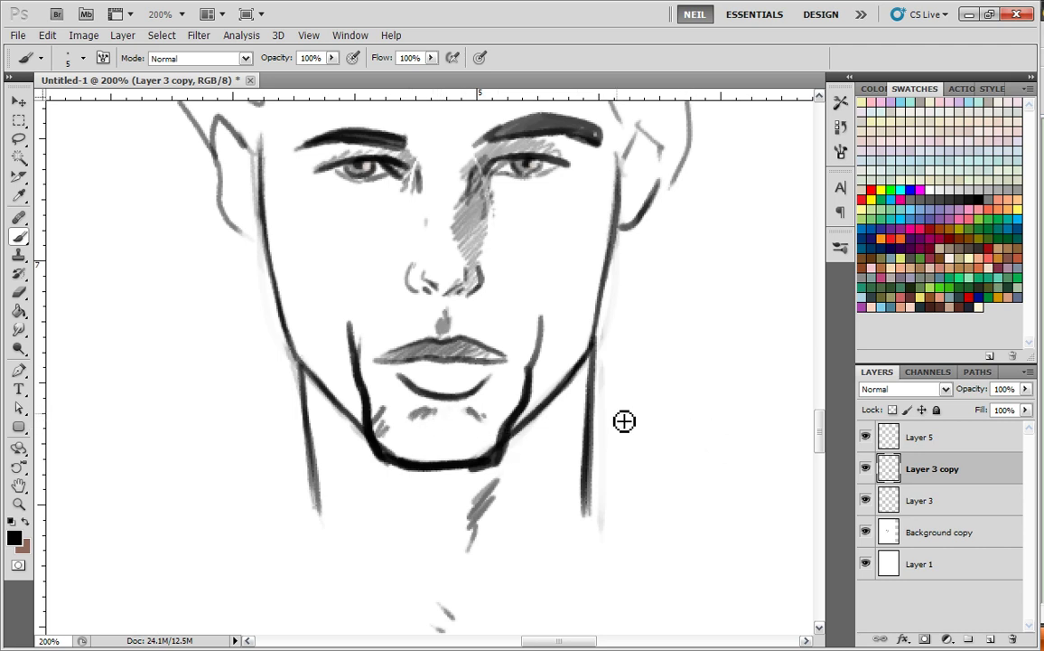
pyautogui.moveTo(507, 450)
pyautogui.mouseDown()
pyautogui.moveTo(490, 485)
pyautogui.moveTo(372, 448)
pyautogui.mouseUp()
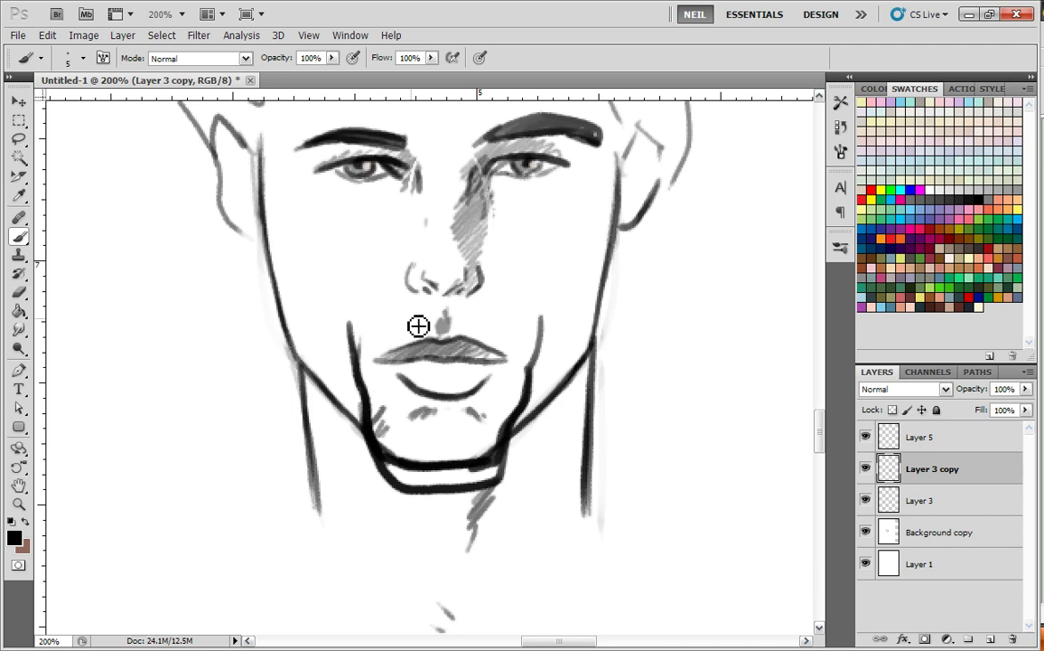
pyautogui.press('e')
pyautogui.moveTo(360, 391)
pyautogui.mouseDown()
pyautogui.moveTo(379, 428)
pyautogui.moveTo(397, 450)
pyautogui.moveTo(488, 440)
pyautogui.mouseUp()
# - Undo the squared jaw lines, chin hatching and lowered chin strokes on the copied face
pyautogui.hotkey('ctrl', 'alt', 'z')
pyautogui.hotkey('ctrl', 'alt', 'z')
pyautogui.hotkey('ctrl', 'alt', 'z')
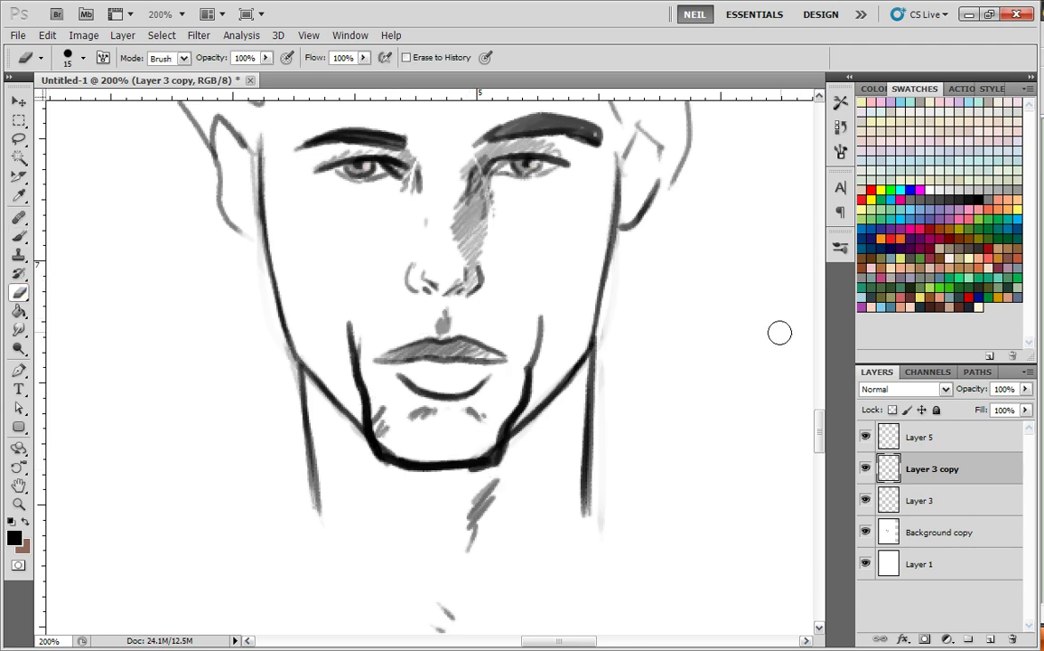
pyautogui.hotkey('ctrl', 'alt', 'z')
pyautogui.hotkey('ctrl', 'alt', 'z')
pyautogui.hotkey('ctrl', 'alt', 'z')
pyautogui.hotkey('ctrl', 'alt', 'z')
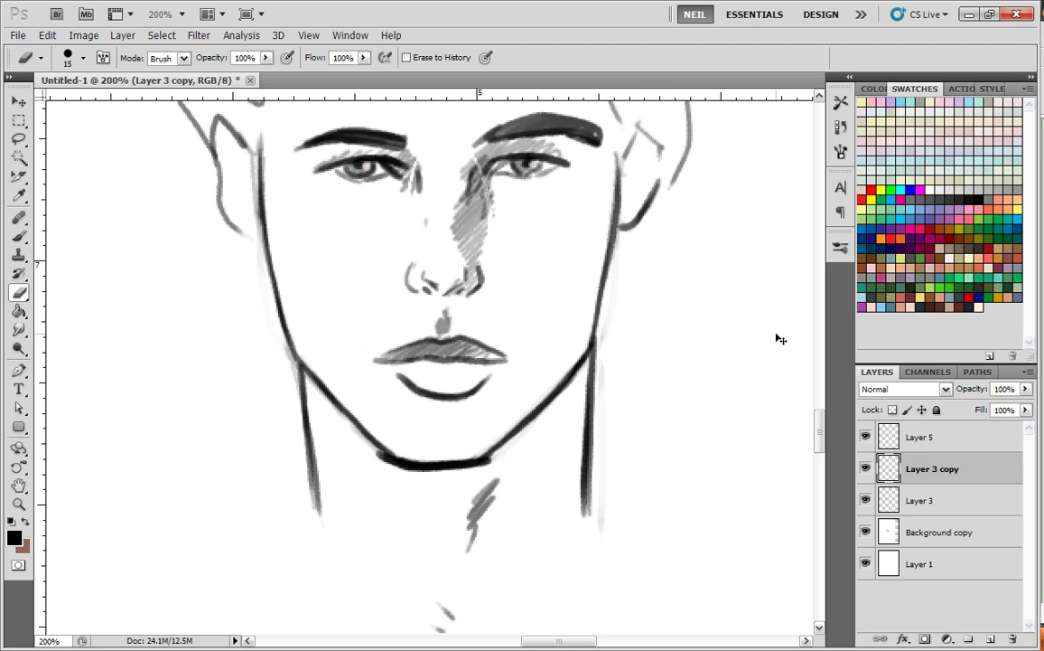
pyautogui.hotkey('ctrl', 'alt', 'z')
# - Extend the lower outline of the copied face's left ear with the brush so it meets the cheek
pyautogui.moveTo(637, 295)
pyautogui.mouseDown()
pyautogui.moveTo(587, 425)
pyautogui.moveTo(600, 403)
pyautogui.moveTo(598, 447)
pyautogui.mouseUp()
pyautogui.press('b')
pyautogui.moveTo(242, 237); pyautogui.dragTo(237, 360)
pyautogui.moveTo(217, 438); pyautogui.dragTo(242, 463)
pyautogui.moveTo(653, 528)
pyautogui.mouseDown()
pyautogui.moveTo(645, 444)
pyautogui.moveTo(643, 511)
pyautogui.mouseUp()
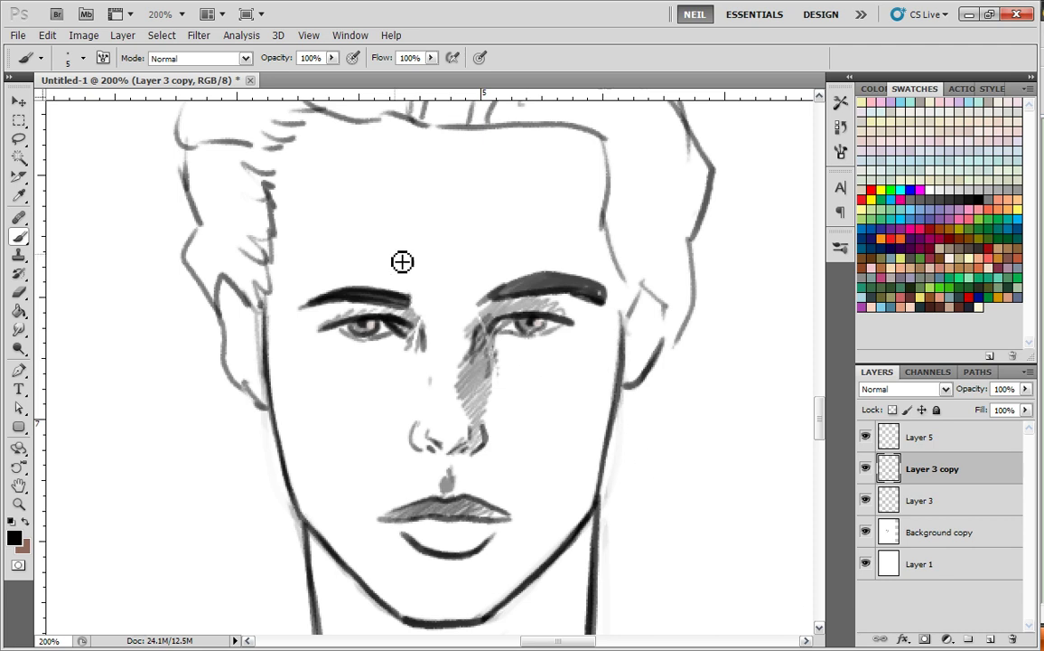
# - Thicken and blacken both eyebrows on the copied face, and compare it with the original sketches above
pyautogui.moveTo(416, 300)
pyautogui.mouseDown()
pyautogui.moveTo(390, 282)
pyautogui.moveTo(415, 298)
pyautogui.moveTo(334, 294)
pyautogui.moveTo(315, 311)
pyautogui.moveTo(347, 292)
pyautogui.moveTo(353, 301)
pyautogui.moveTo(401, 294)
pyautogui.moveTo(416, 304)
pyautogui.moveTo(399, 294)
pyautogui.moveTo(334, 296)
pyautogui.mouseUp()
pyautogui.moveTo(549, 297)
pyautogui.mouseDown()
pyautogui.moveTo(497, 303)
pyautogui.moveTo(500, 290)
pyautogui.moveTo(512, 287)
pyautogui.moveTo(512, 299)
pyautogui.moveTo(544, 284)
pyautogui.moveTo(603, 291)
pyautogui.moveTo(607, 309)
pyautogui.moveTo(588, 287)
pyautogui.moveTo(534, 269)
pyautogui.mouseUp()
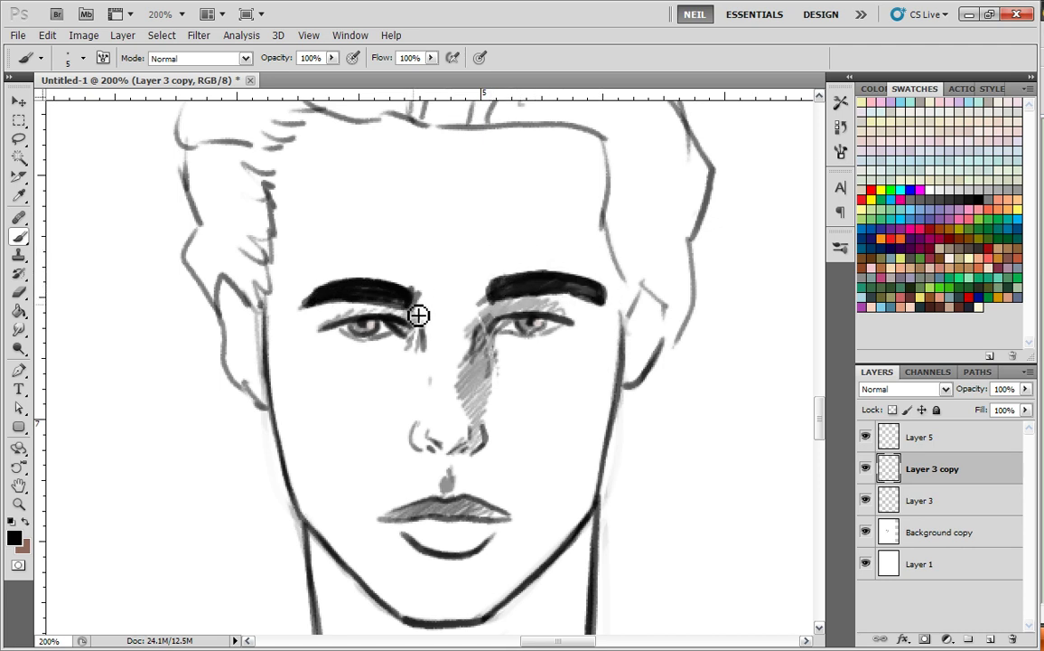
pyautogui.hotkey('ctrl', '-')
pyautogui.hotkey('ctrl', '-')
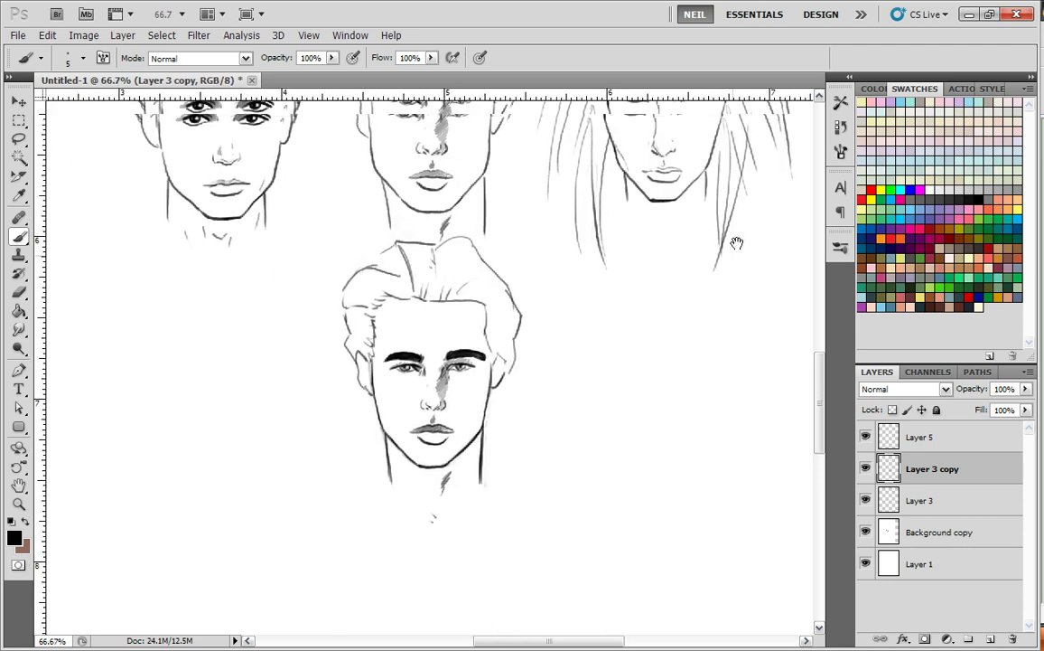
pyautogui.moveTo(734, 247); pyautogui.dragTo(662, 373)
pyautogui.moveTo(609, 428); pyautogui.dragTo(636, 385)
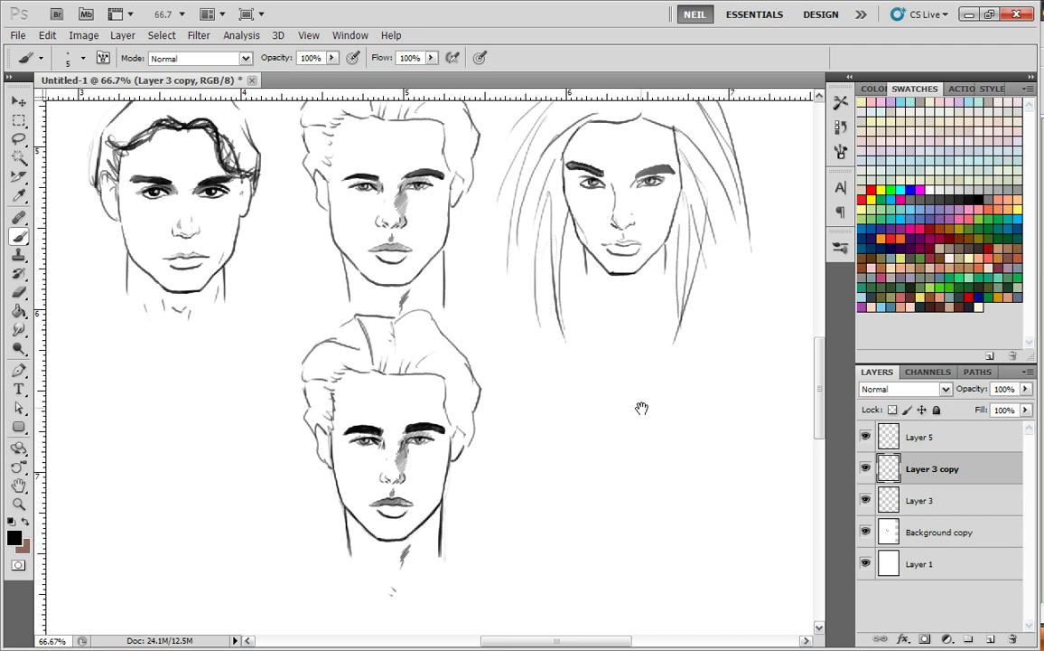
pyautogui.moveTo(641, 409); pyautogui.dragTo(641, 405)
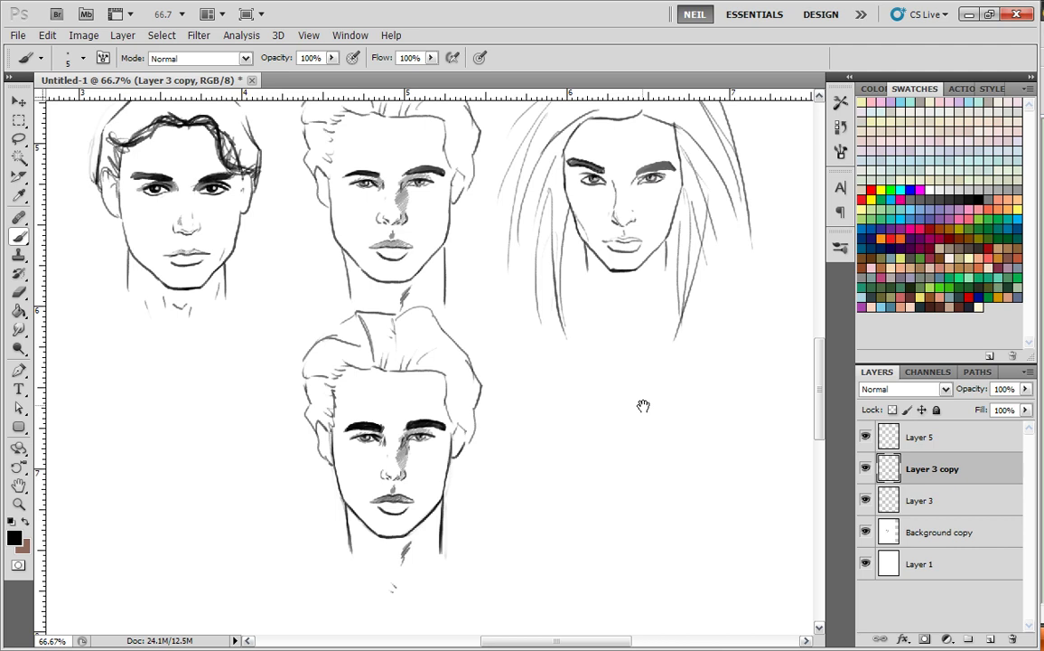
# - Erase the upper sides of the copied face's outline between the ears and cheeks
pyautogui.hotkey('ctrl', '+')
pyautogui.hotkey('ctrl', '+')
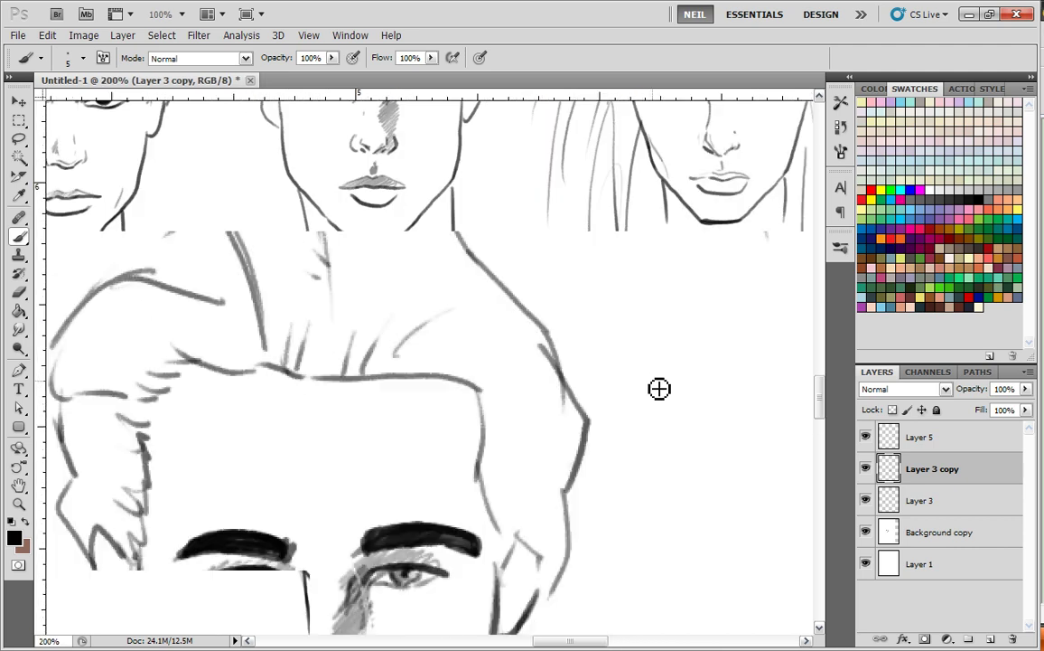
pyautogui.moveTo(480, 518); pyautogui.dragTo(538, 232)
pyautogui.click(23, 290)
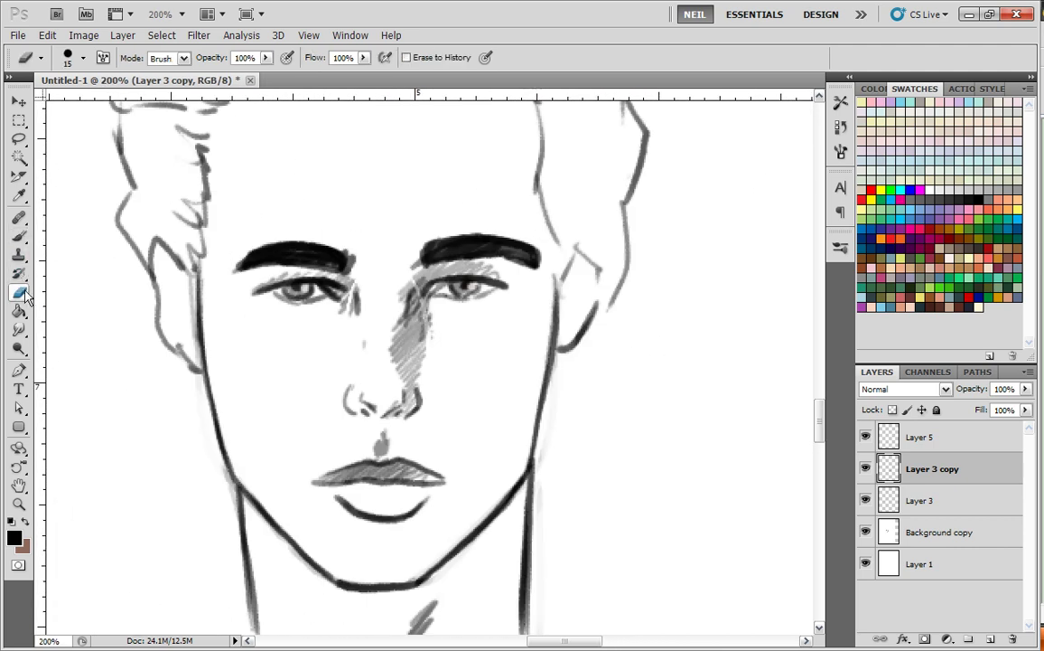
pyautogui.moveTo(211, 342)
pyautogui.mouseDown()
pyautogui.moveTo(206, 239)
pyautogui.moveTo(220, 366)
pyautogui.mouseUp()
pyautogui.moveTo(556, 237); pyautogui.dragTo(553, 415)
# - Redraw both sides of the copied face in slightly wider curves from temples to cheeks, and compare it with the originals
pyautogui.click(19, 236)
pyautogui.moveTo(203, 168); pyautogui.dragTo(202, 305)
pyautogui.moveTo(202, 197); pyautogui.dragTo(223, 411)
pyautogui.moveTo(201, 284); pyautogui.dragTo(216, 356)
pyautogui.moveTo(561, 243)
pyautogui.mouseDown()
pyautogui.moveTo(562, 336)
pyautogui.moveTo(546, 403)
pyautogui.mouseUp()
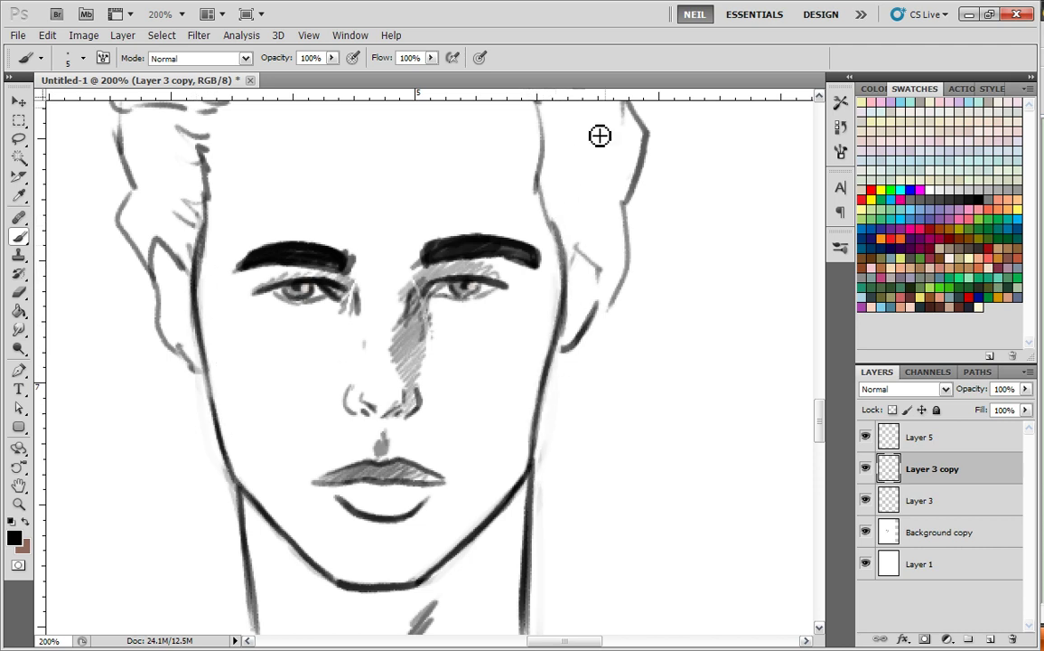
pyautogui.hotkey('ctrl', '-')
pyautogui.hotkey('ctrl', '-')
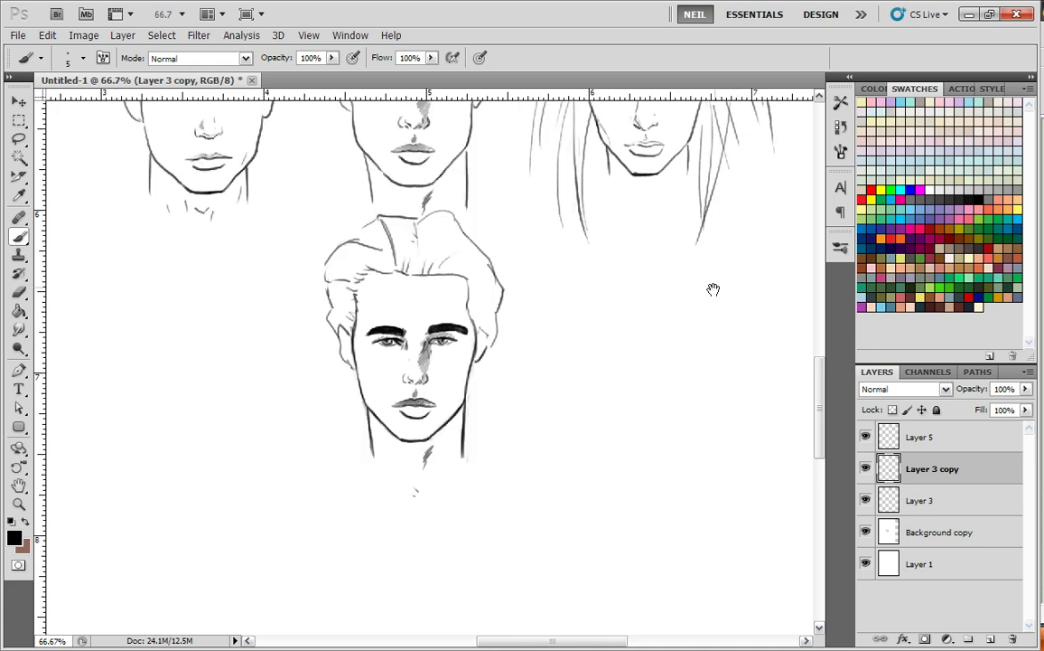
pyautogui.moveTo(696, 326); pyautogui.dragTo(690, 441)
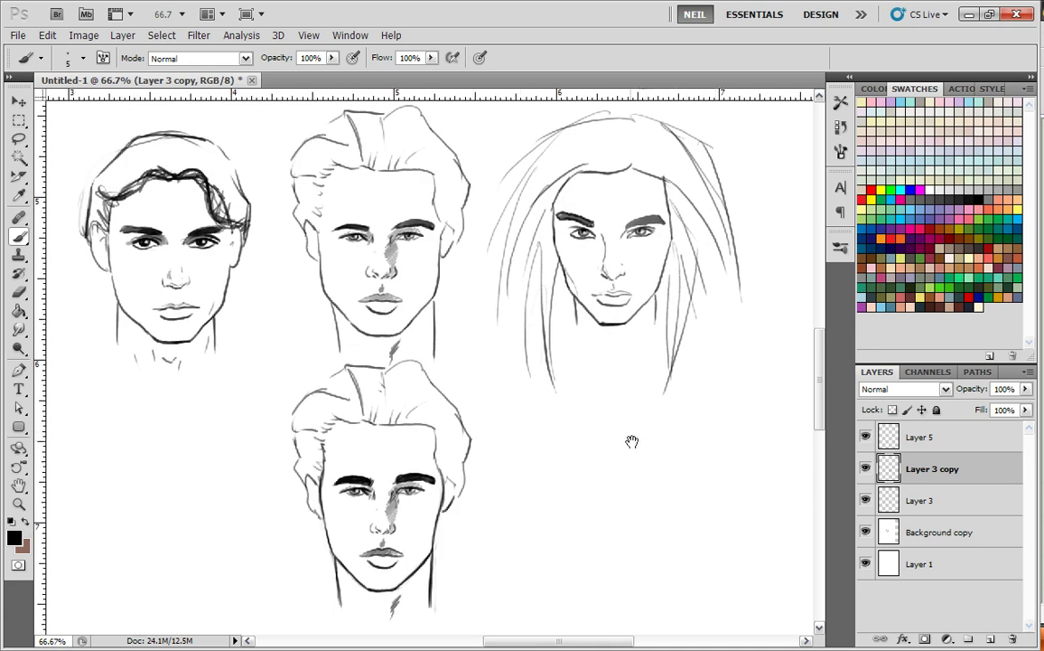
pyautogui.moveTo(639, 440); pyautogui.dragTo(651, 466)
# - Make Layer 3 active and erase the chin and lower jaw line of the original middle face
pyautogui.hotkey('ctrl', '+')
pyautogui.hotkey('ctrl', '+')
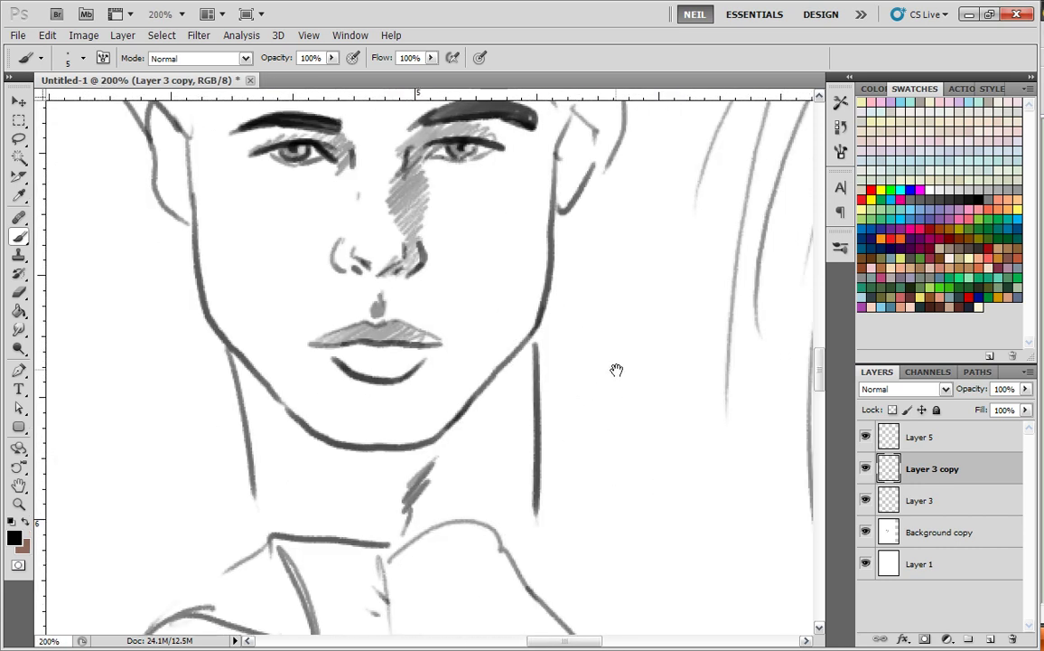
pyautogui.click(917, 498)
pyautogui.press('e')
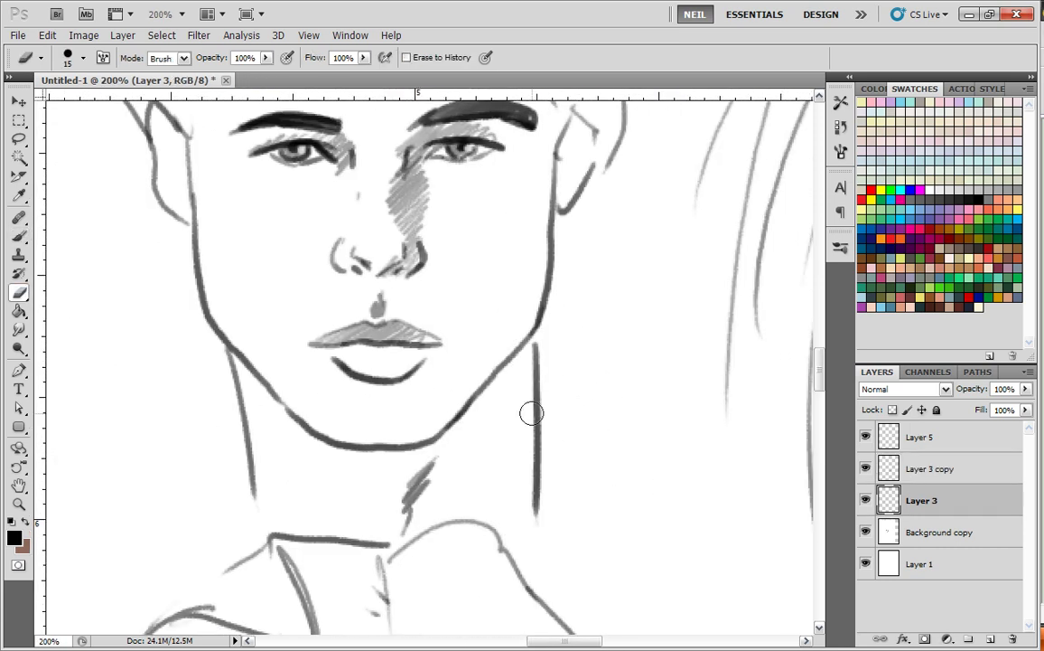
pyautogui.moveTo(457, 396)
pyautogui.mouseDown()
pyautogui.moveTo(427, 437)
pyautogui.moveTo(344, 441)
pyautogui.moveTo(284, 408)
pyautogui.mouseUp()
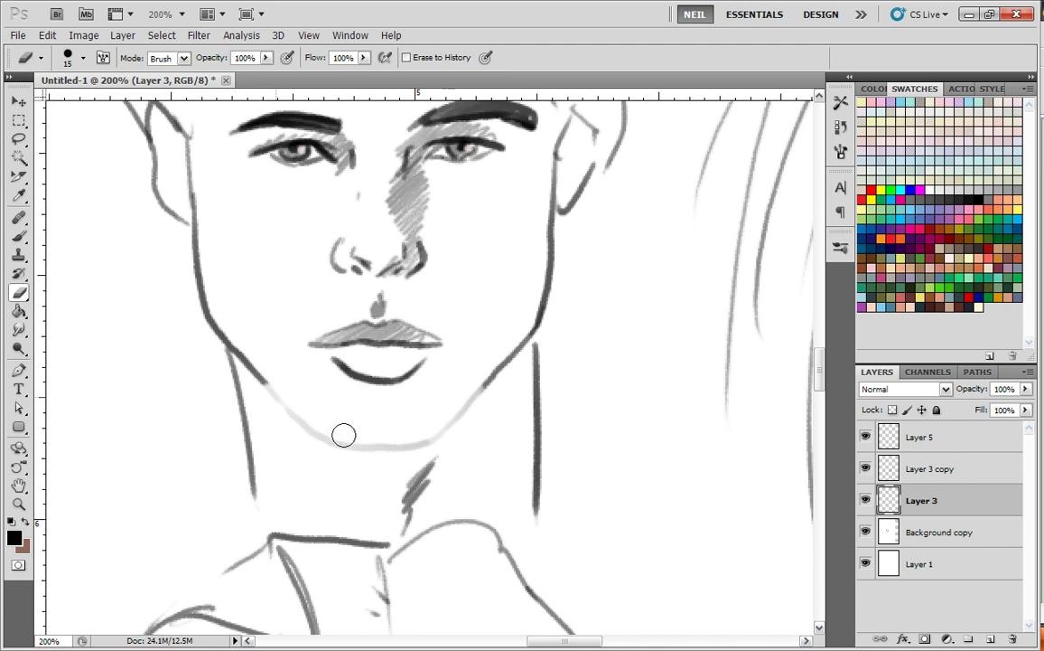
# - Try a broad, squared chin with short upturned corners on the original middle face, and view it beside the other sketches
pyautogui.click(20, 238)
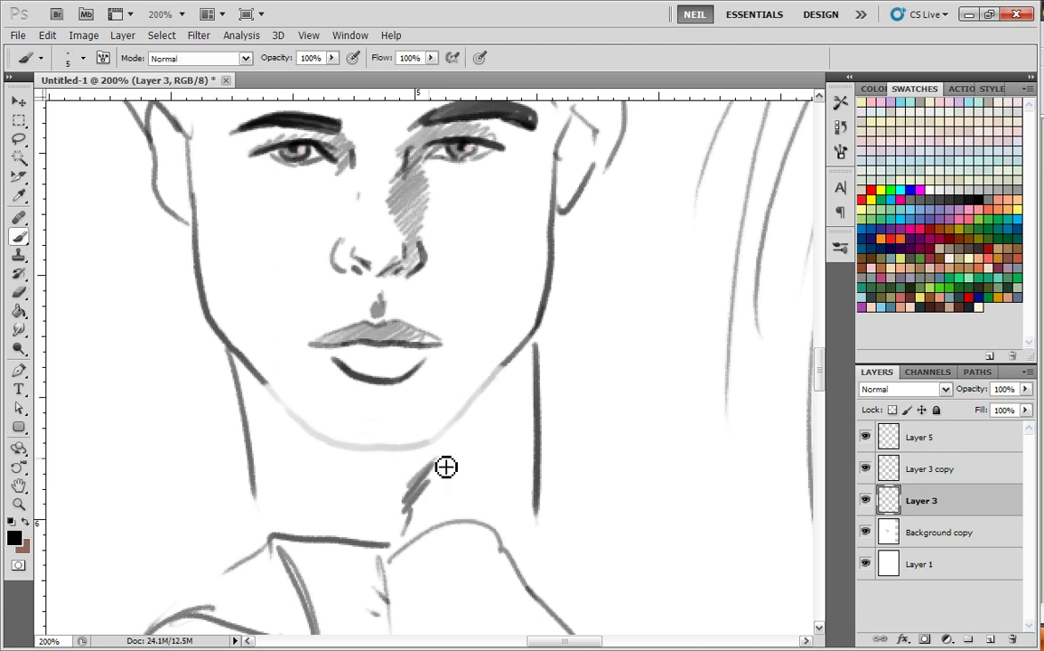
pyautogui.moveTo(279, 370); pyautogui.dragTo(287, 403)
pyautogui.moveTo(315, 438); pyautogui.dragTo(364, 438)
pyautogui.moveTo(463, 378)
pyautogui.mouseDown()
pyautogui.moveTo(449, 440)
pyautogui.moveTo(420, 449)
pyautogui.moveTo(327, 438)
pyautogui.mouseUp()
pyautogui.hotkey('ctrl', 'z')
pyautogui.moveTo(466, 374)
pyautogui.mouseDown()
pyautogui.moveTo(464, 422)
pyautogui.moveTo(429, 437)
pyautogui.moveTo(347, 439)
pyautogui.moveTo(231, 334)
pyautogui.moveTo(546, 322)
pyautogui.mouseUp()
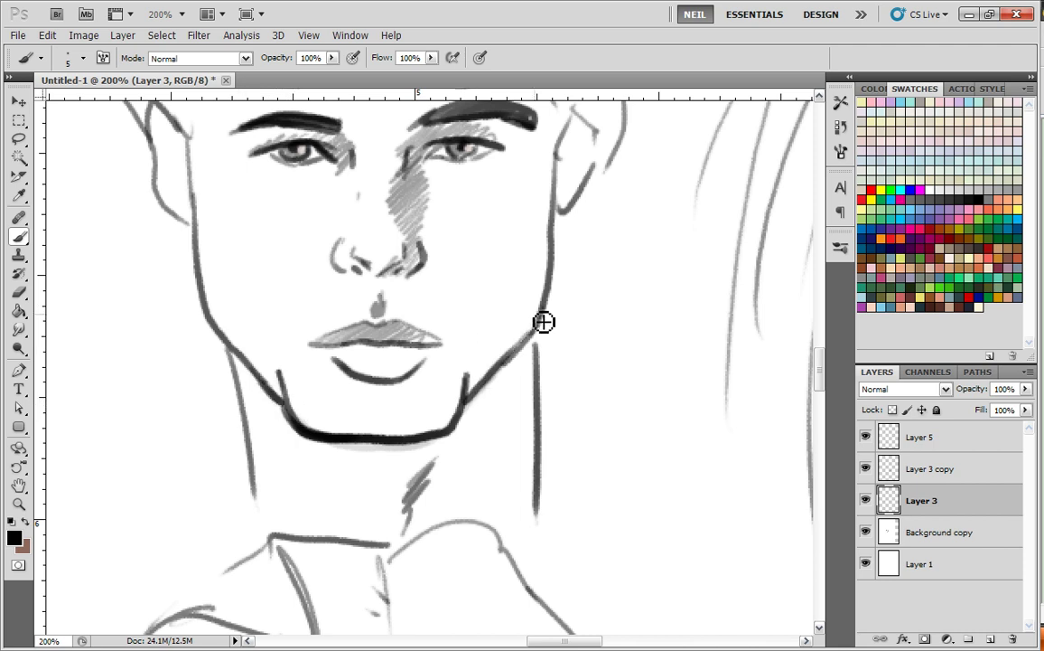
pyautogui.hotkey('ctrl', '-')
pyautogui.hotkey('ctrl', '-')
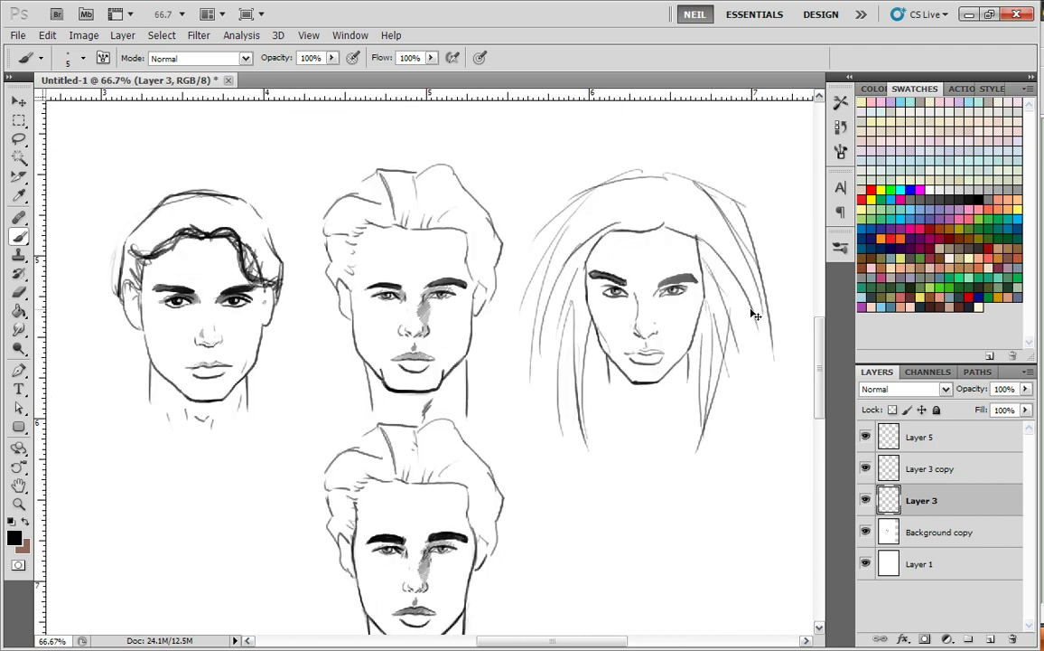
# - Undo the squared chin strokes on the original middle face, leaving the erased jaw line
pyautogui.hotkey('ctrl', '+')
pyautogui.hotkey('ctrl', '+')
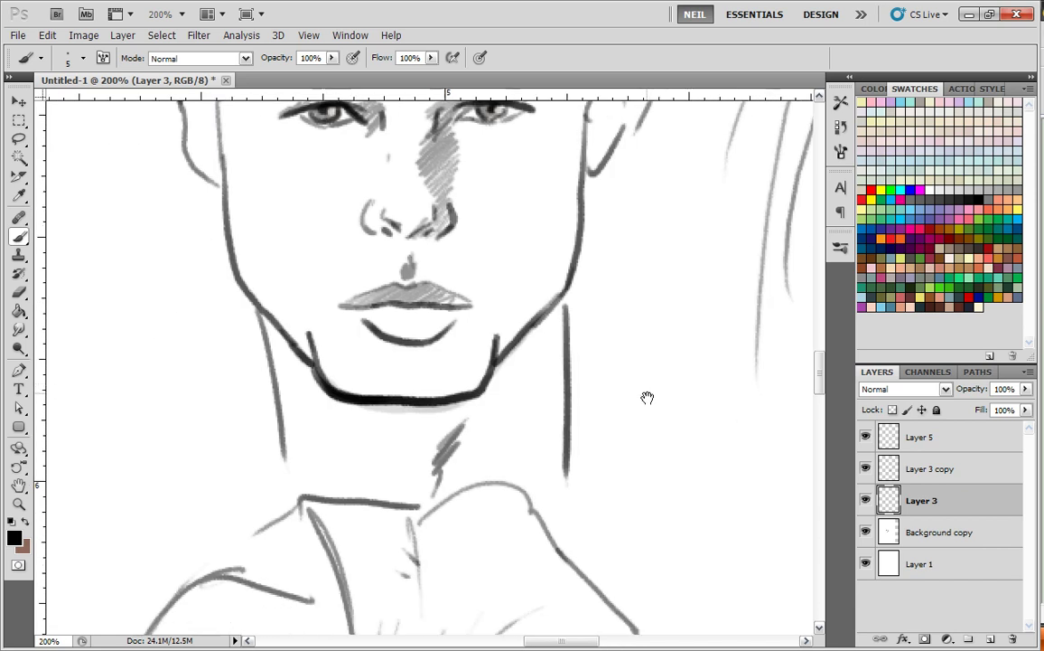
pyautogui.hotkey('ctrl', 'alt', 'z')
pyautogui.hotkey('ctrl', 'alt', 'z')
pyautogui.hotkey('ctrl', 'alt', 'z')
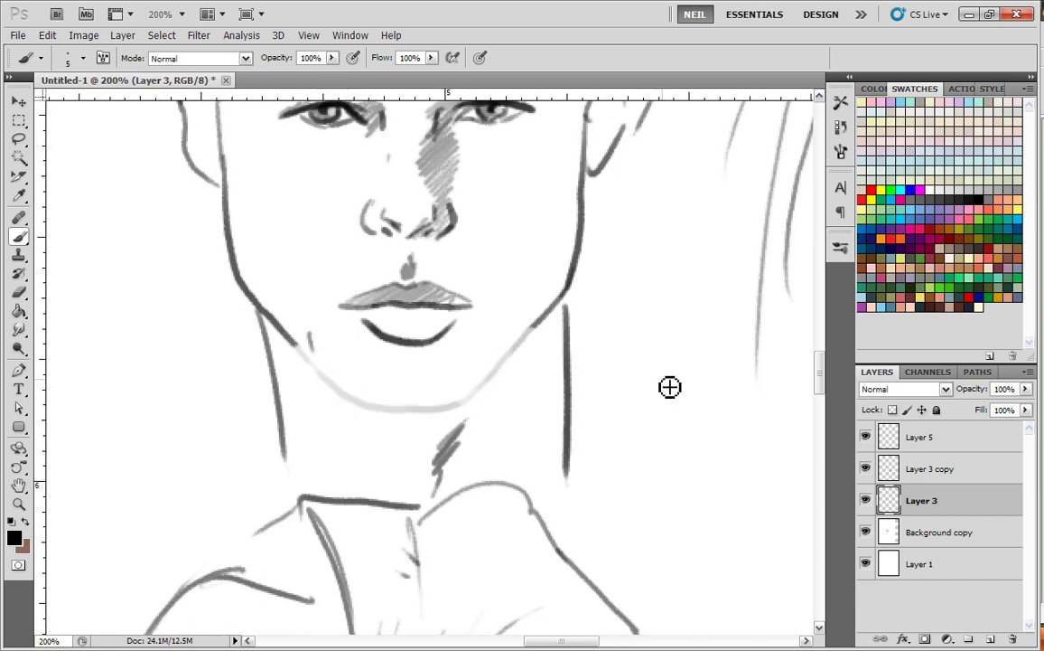
pyautogui.moveTo(670, 387)
pyautogui.mouseDown()
pyautogui.moveTo(657, 350)
pyautogui.moveTo(650, 434)
pyautogui.moveTo(652, 401)
pyautogui.mouseUp()
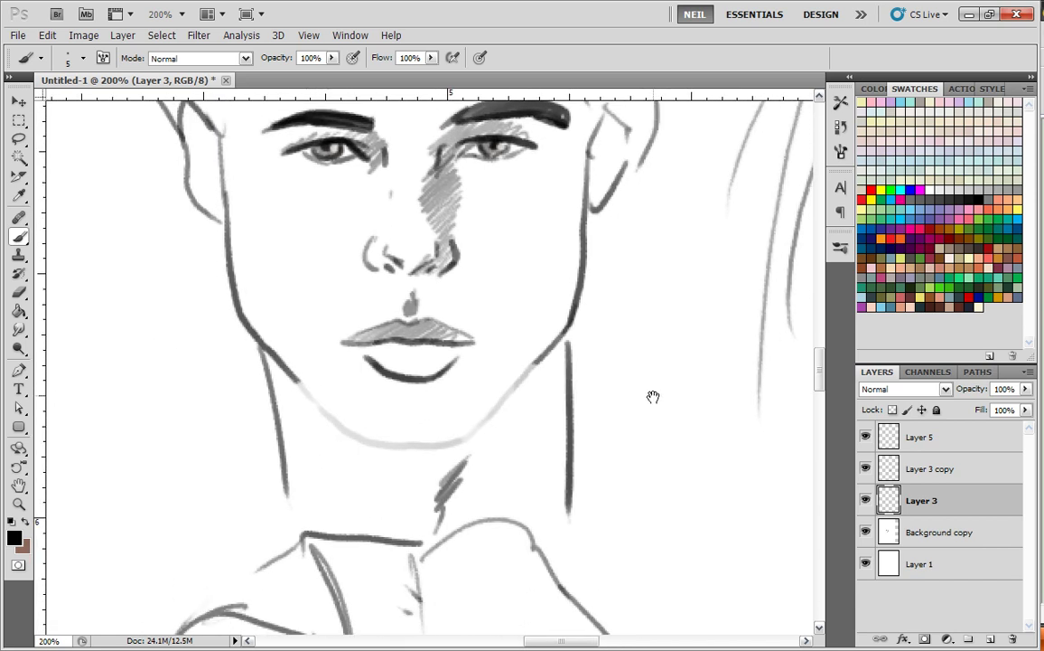
# - Move the original middle face's lassoed mouth slightly upward, and erase its upper lip and the shading under the nose
pyautogui.click(18, 138)
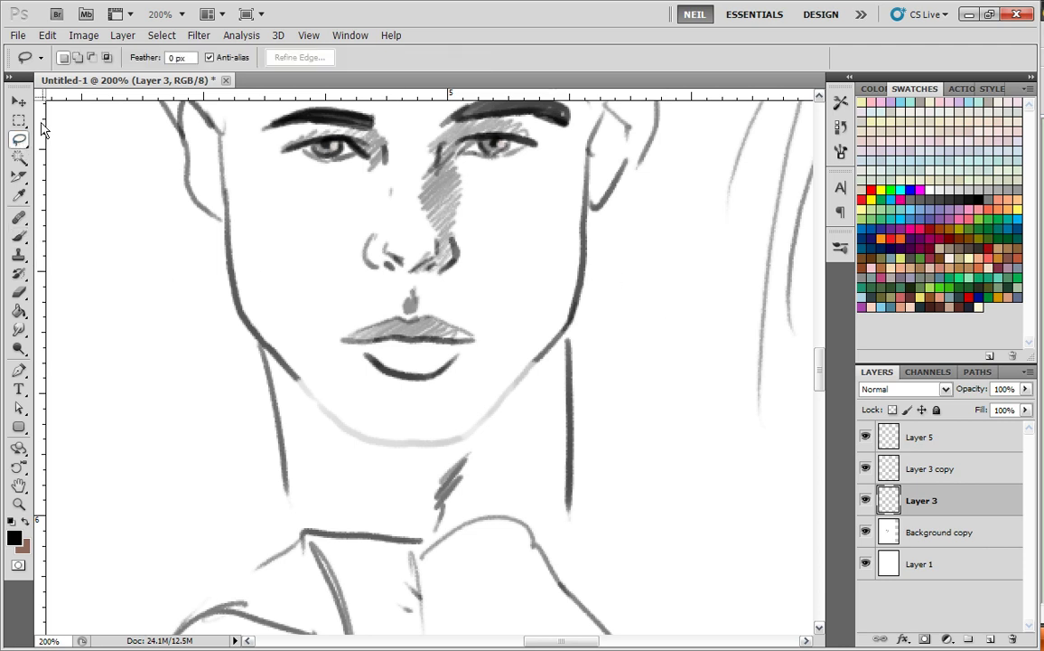
pyautogui.moveTo(470, 364); pyautogui.dragTo(479, 312)
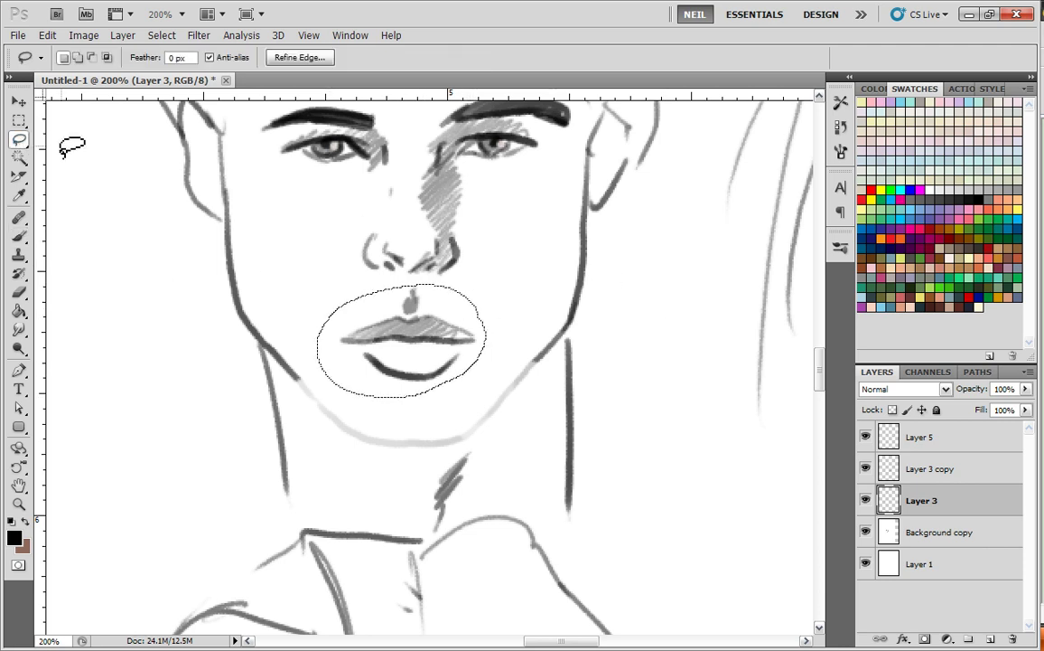
pyautogui.press('v')
pyautogui.moveTo(463, 361); pyautogui.dragTo(462, 354)
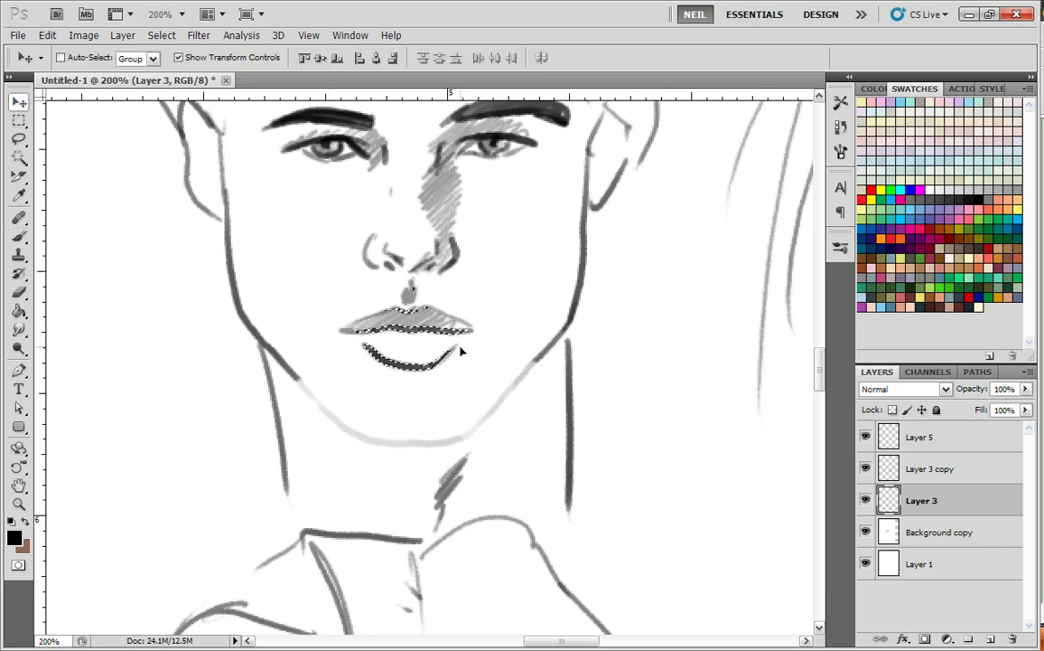
pyautogui.click(18, 139)
pyautogui.hotkey('ctrl', 'd')
pyautogui.click(19, 292)
pyautogui.moveTo(465, 317); pyautogui.dragTo(373, 294)
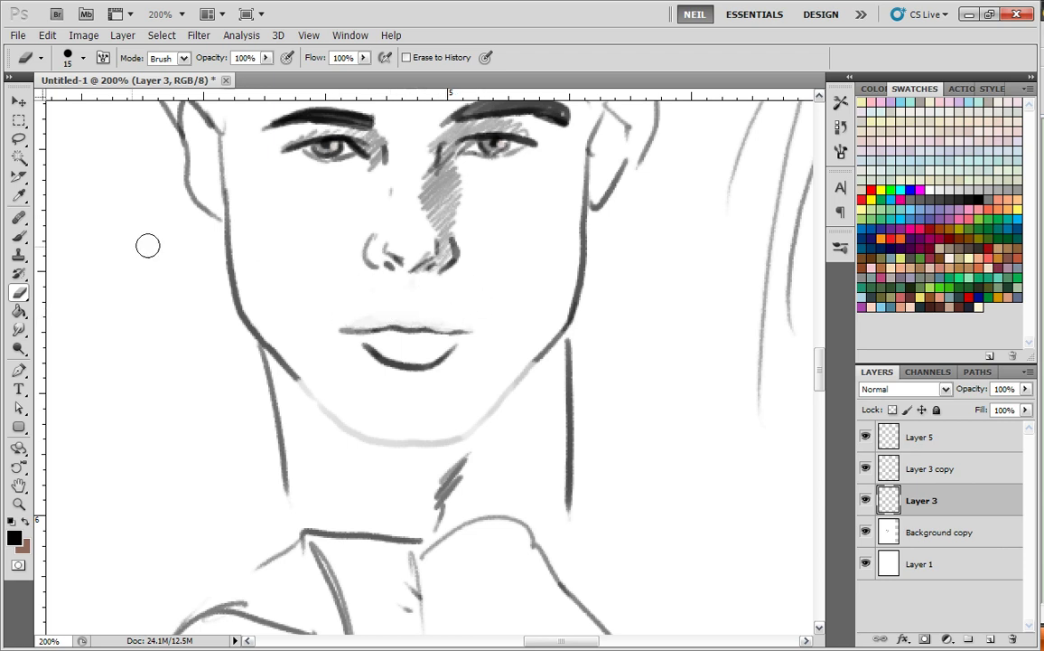
# - Redraw the line between the lips in thick black, and thicken the lower-lip line with light hatching beneath it
pyautogui.click(20, 235)
pyautogui.hotkey('ctrl', '+')
pyautogui.moveTo(466, 400); pyautogui.dragTo(556, 416)
pyautogui.moveTo(580, 339); pyautogui.dragTo(388, 327)
pyautogui.hotkey('ctrl', 'z')
pyautogui.moveTo(577, 340); pyautogui.dragTo(389, 327)
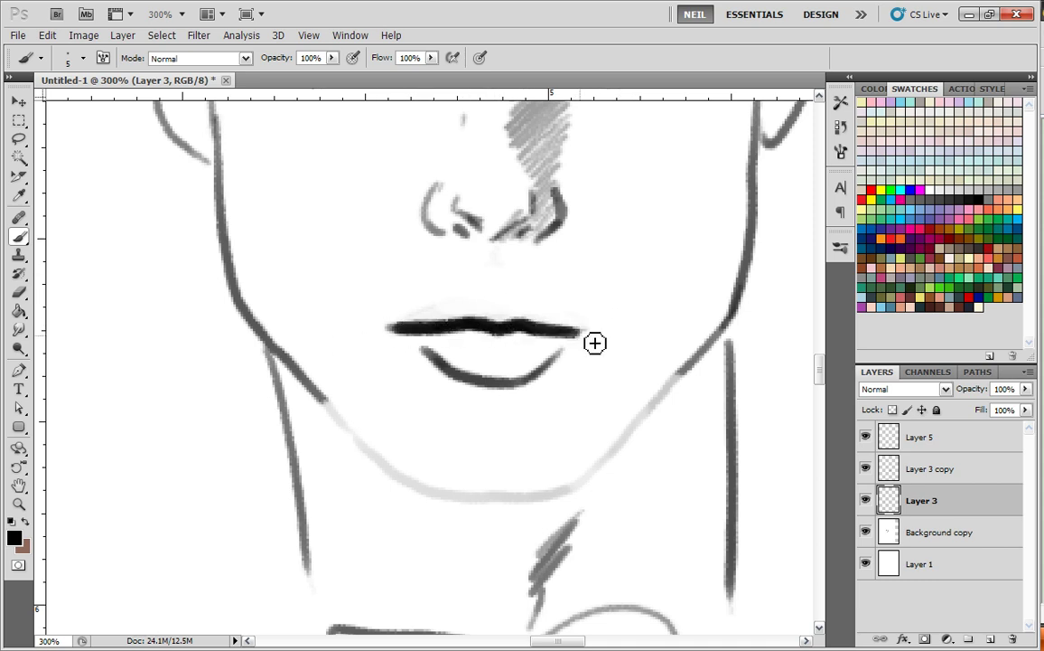
pyautogui.moveTo(594, 333); pyautogui.dragTo(551, 331)
pyautogui.moveTo(437, 372)
pyautogui.mouseDown()
pyautogui.moveTo(559, 366)
pyautogui.moveTo(478, 366)
pyautogui.moveTo(433, 385)
pyautogui.moveTo(515, 380)
pyautogui.moveTo(544, 390)
pyautogui.mouseUp()
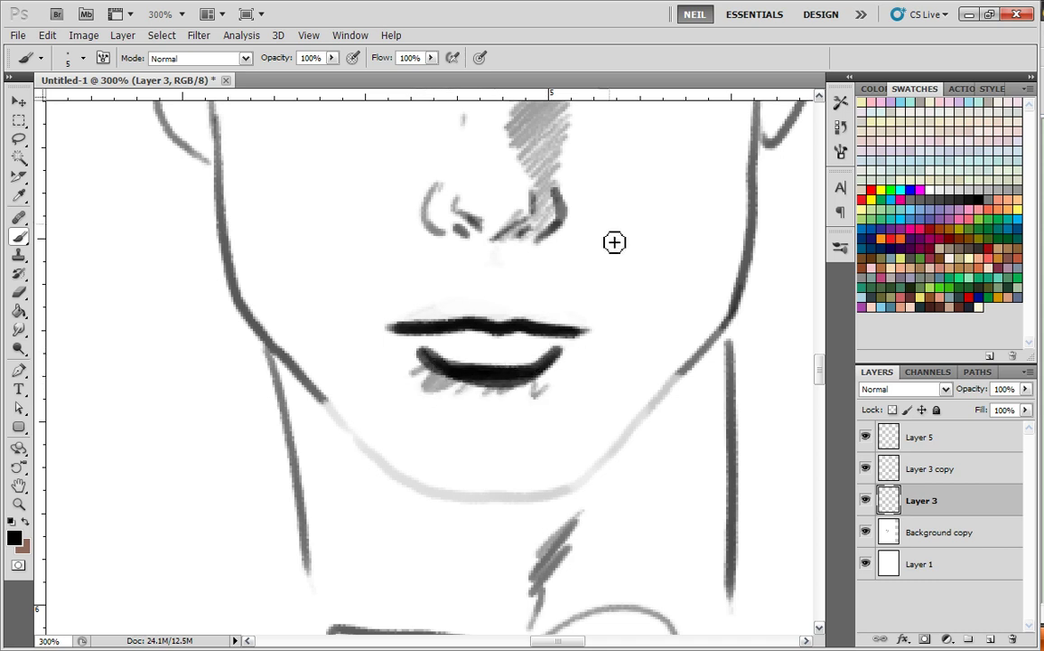
# - Try a short vertical line between the nose and mouth, and view the face at a smaller scale
pyautogui.moveTo(502, 315); pyautogui.dragTo(500, 280)
pyautogui.hotkey('ctrl', '-')
pyautogui.hotkey('ctrl', '-')
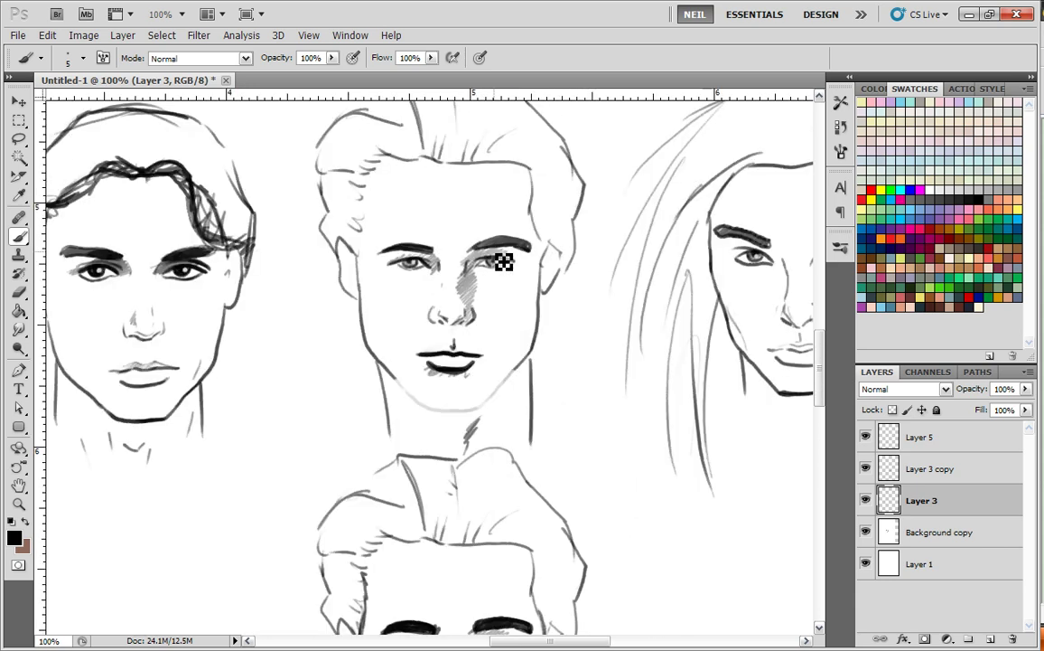
pyautogui.hotkey('ctrl', '+')
pyautogui.hotkey('ctrl', '+')
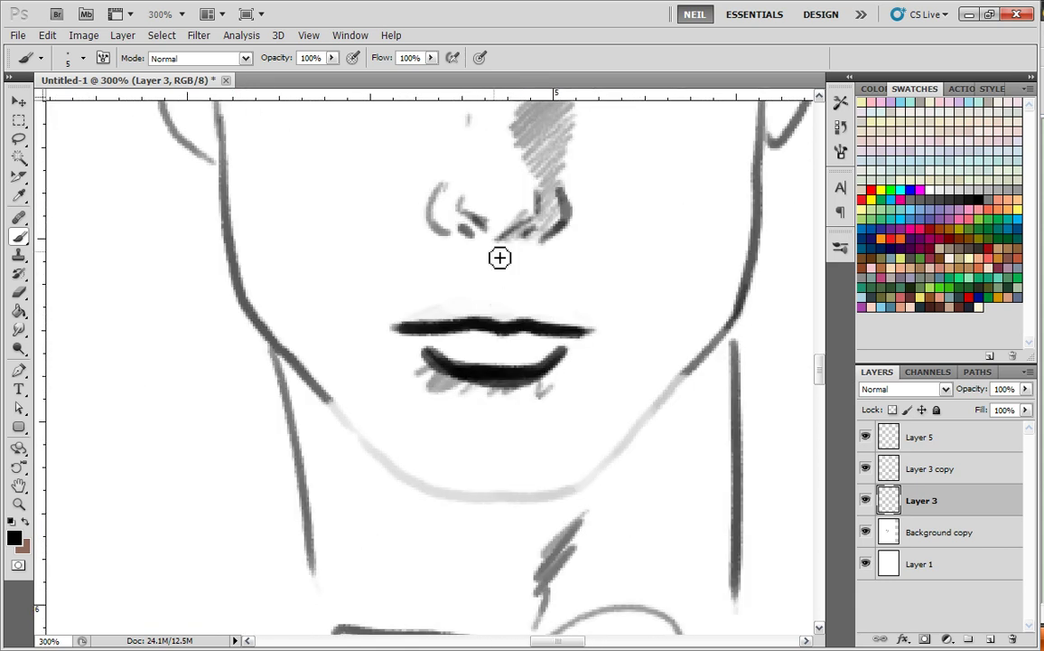
# - Sketch a thin, lightly shaded upper-lip outline above the thick mouth line of the original middle face
pyautogui.moveTo(588, 329); pyautogui.dragTo(475, 311)
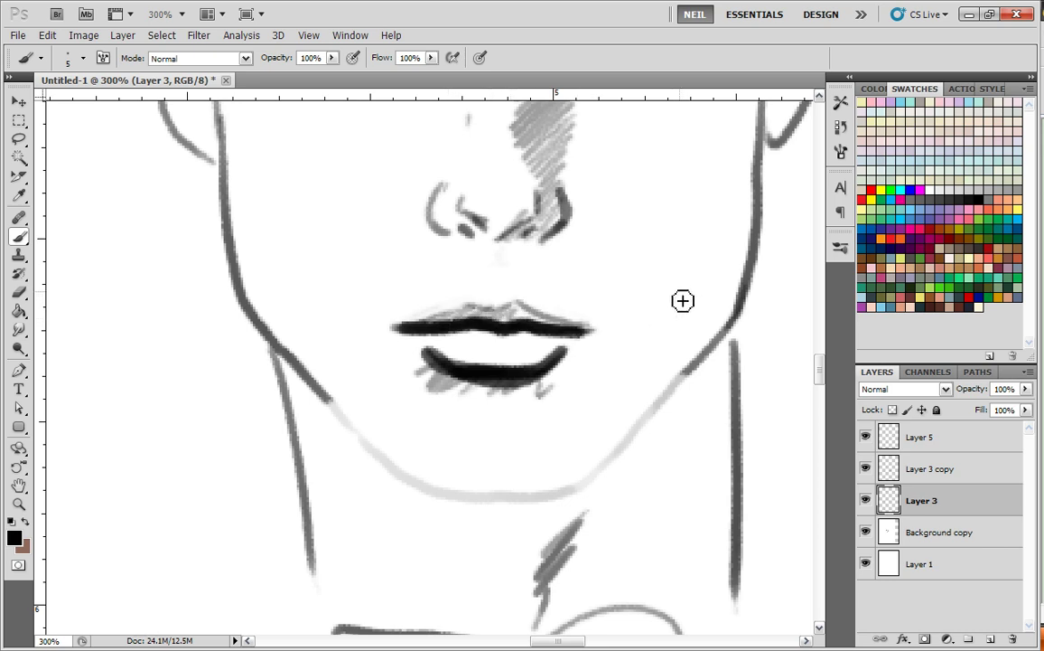
pyautogui.hotkey('ctrl', '-')
pyautogui.hotkey('ctrl', '-')
pyautogui.hotkey('ctrl', '+')
# - Try a narrow, angular flat-bottomed chin in thick black strokes, with a short vertical crease on each side of the mouth
pyautogui.moveTo(578, 376); pyautogui.dragTo(553, 333)
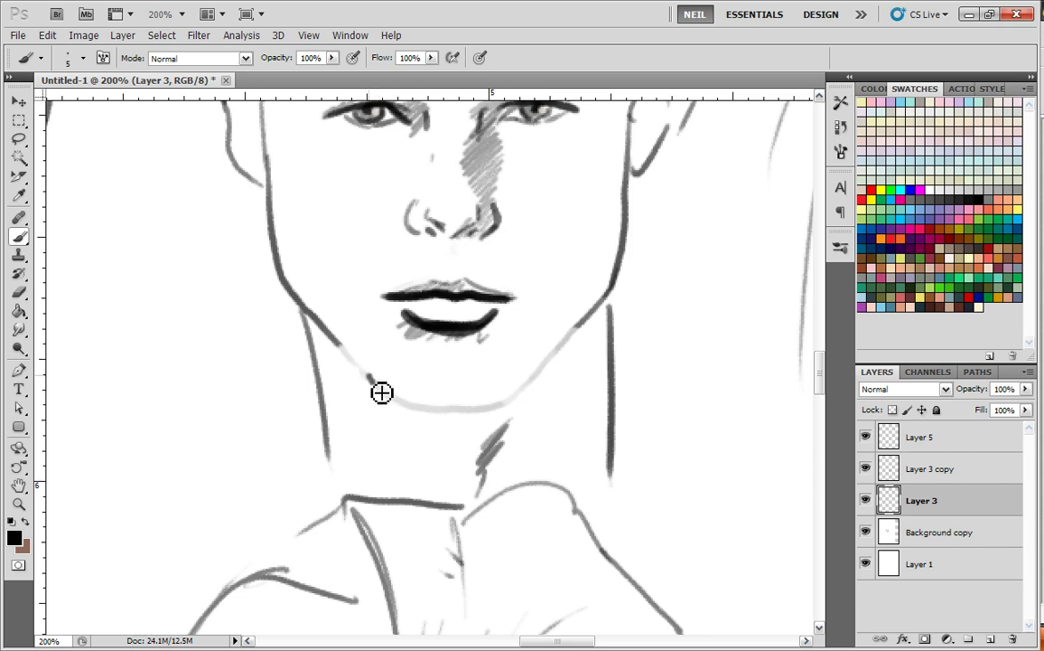
pyautogui.moveTo(531, 373)
pyautogui.mouseDown()
pyautogui.moveTo(527, 415)
pyautogui.moveTo(415, 424)
pyautogui.moveTo(371, 380)
pyautogui.mouseUp()
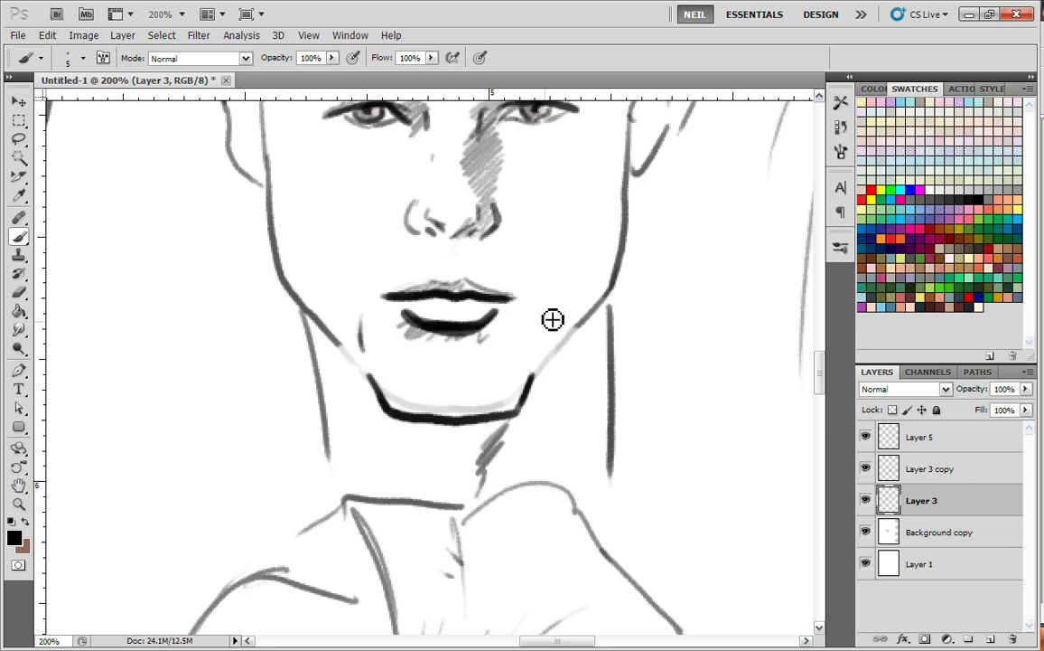
pyautogui.moveTo(355, 286); pyautogui.dragTo(358, 314)
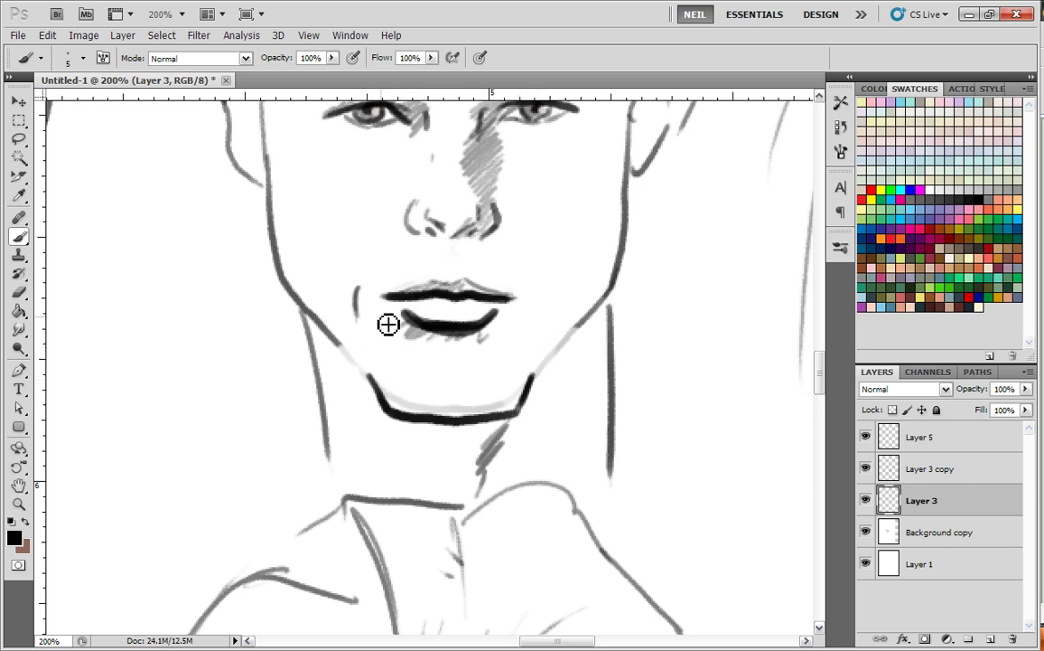
pyautogui.moveTo(368, 364); pyautogui.dragTo(378, 380)
pyautogui.moveTo(359, 340); pyautogui.dragTo(376, 383)
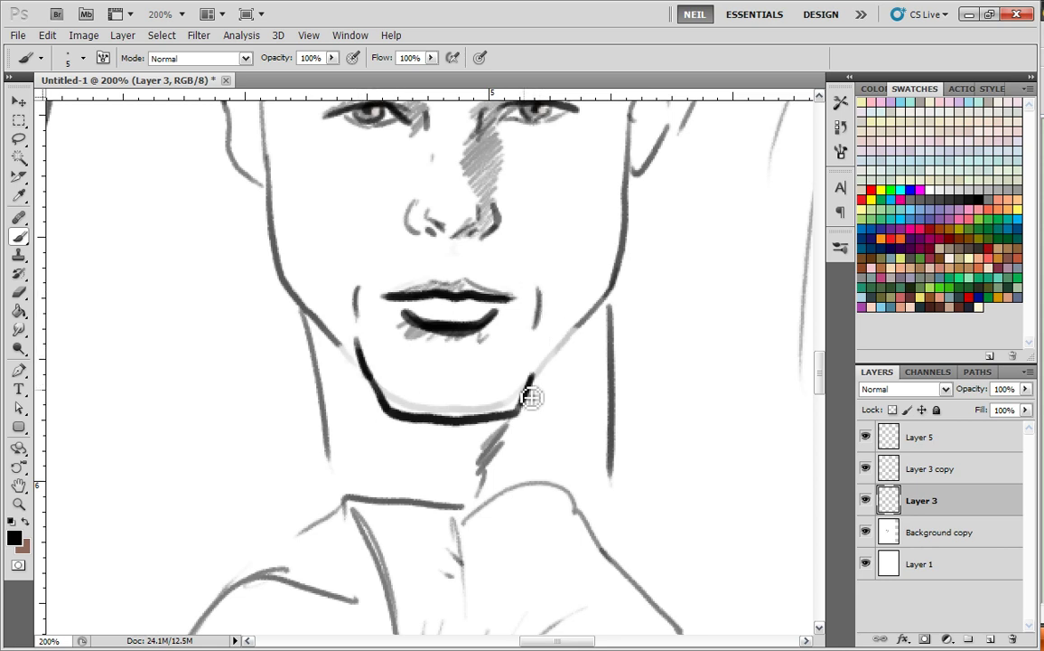
pyautogui.moveTo(530, 386); pyautogui.dragTo(538, 358)
pyautogui.moveTo(521, 411); pyautogui.dragTo(538, 357)
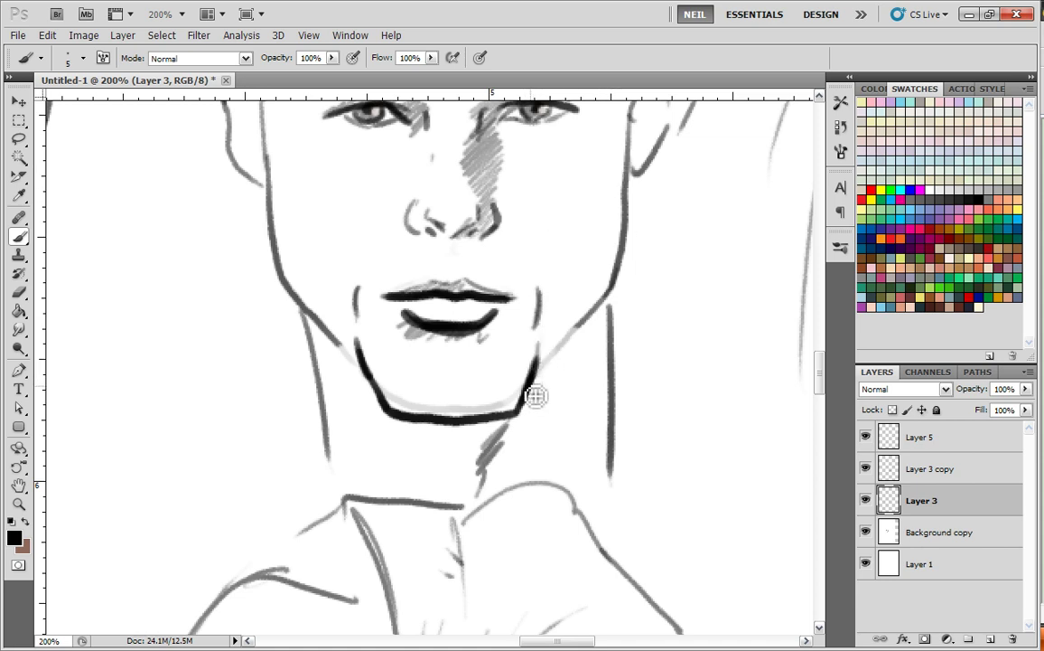
# - Try joining the jaw lines to the narrow angular chin, and compare the face with its neighbours at a smaller scale
pyautogui.moveTo(605, 303); pyautogui.dragTo(540, 363)
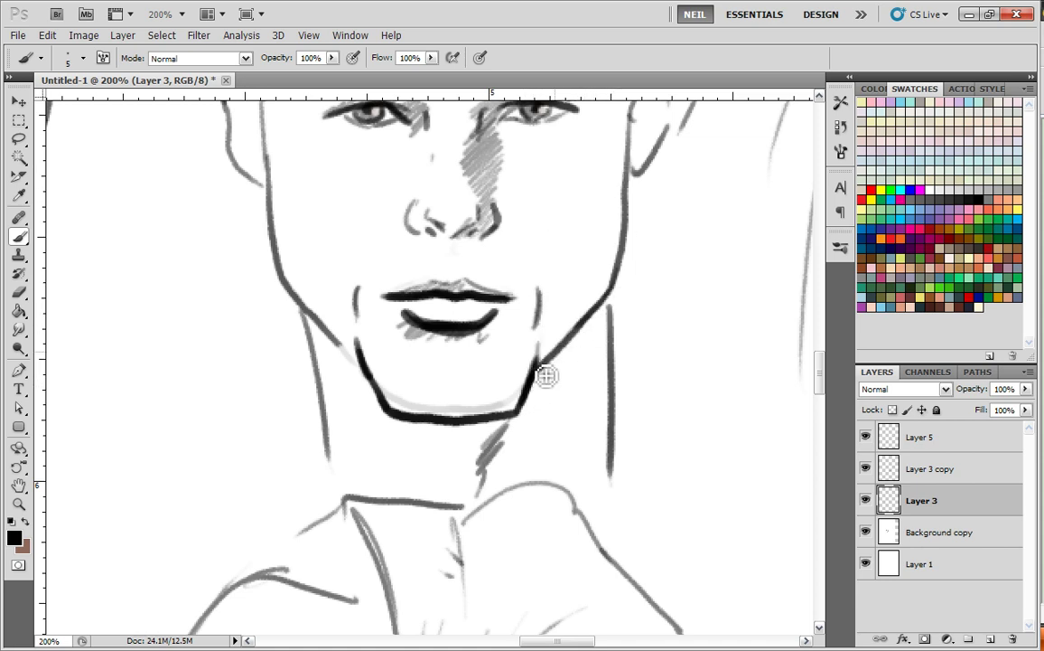
pyautogui.moveTo(351, 359)
pyautogui.mouseDown()
pyautogui.moveTo(294, 292)
pyautogui.moveTo(272, 170)
pyautogui.mouseUp()
pyautogui.hotkey('ctrl', '-')
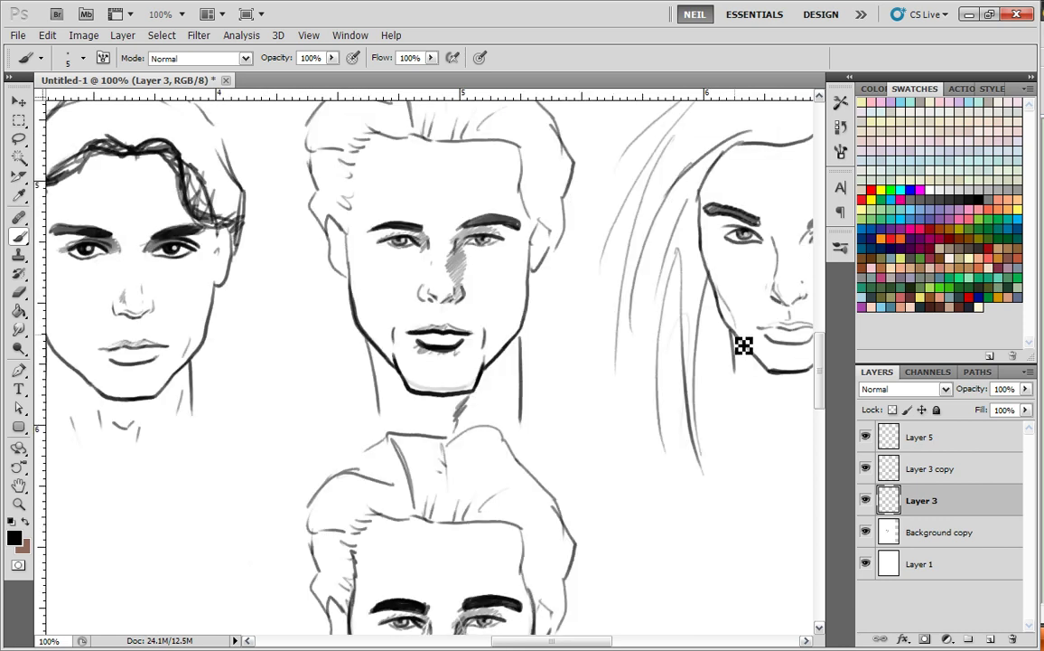
pyautogui.hotkey('ctrl', '-')
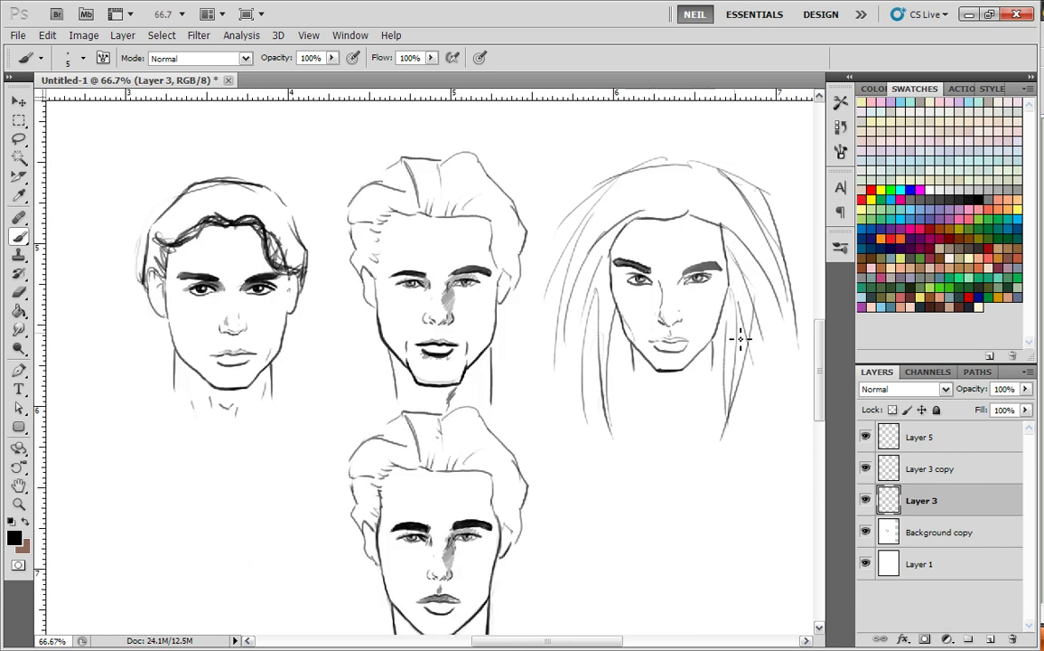
# - Undo the angular chin, the mouth creases and the jaw joins, leaving the faint erased jaw line
pyautogui.hotkey('ctrl', '+')
pyautogui.hotkey('ctrl', '+')
pyautogui.hotkey('ctrl', '+')
pyautogui.scroll(-1, 662, 401)
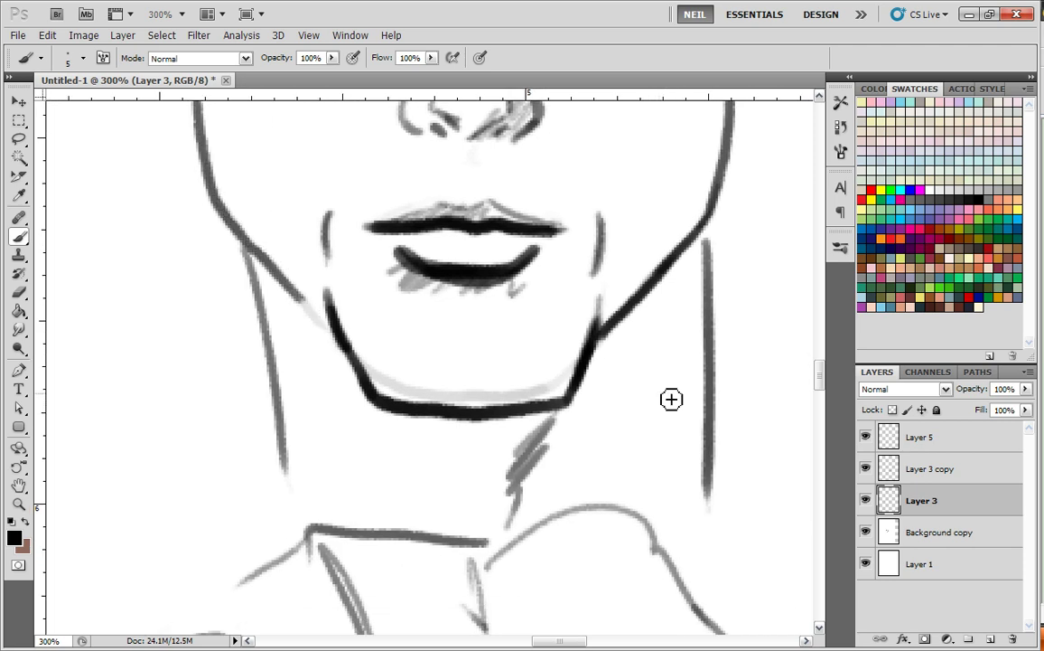
pyautogui.hotkey('ctrl', 'alt', 'z')
pyautogui.hotkey('ctrl', 'alt', 'z')
pyautogui.hotkey('ctrl', 'alt', 'z')
pyautogui.hotkey('ctrl', 'alt', 'z')
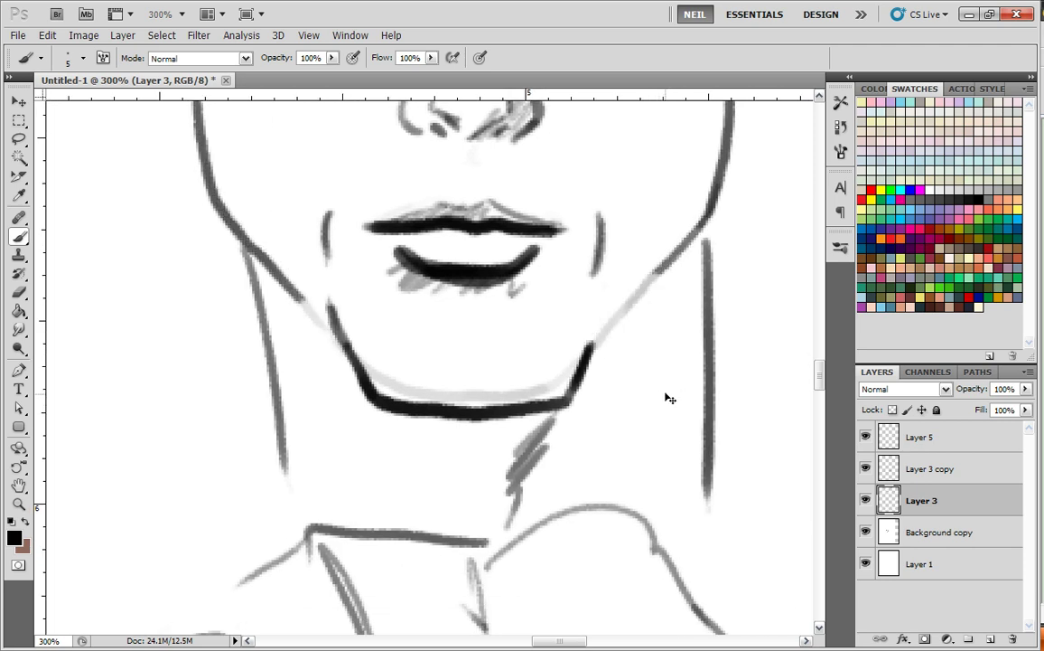
pyautogui.hotkey('ctrl', 'alt', 'z')
pyautogui.hotkey('ctrl', 'alt', 'z')
pyautogui.hotkey('ctrl', 'alt', 'z')
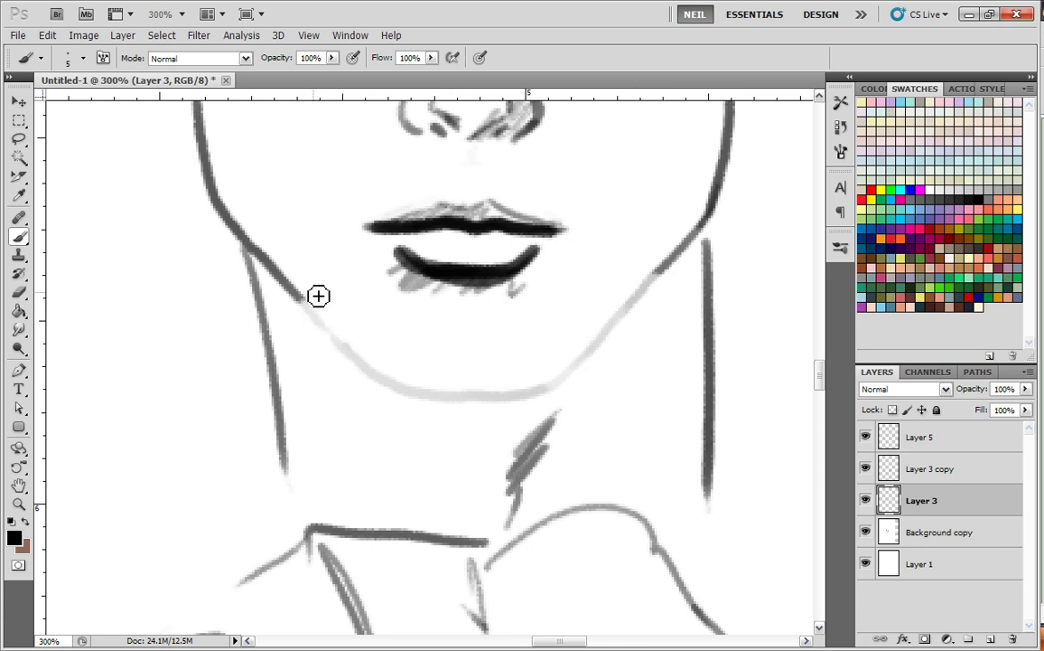
# - Try a wider, squared chin with steep sides and a flat base, and view the face at a smaller scale
pyautogui.moveTo(323, 301); pyautogui.dragTo(357, 390)
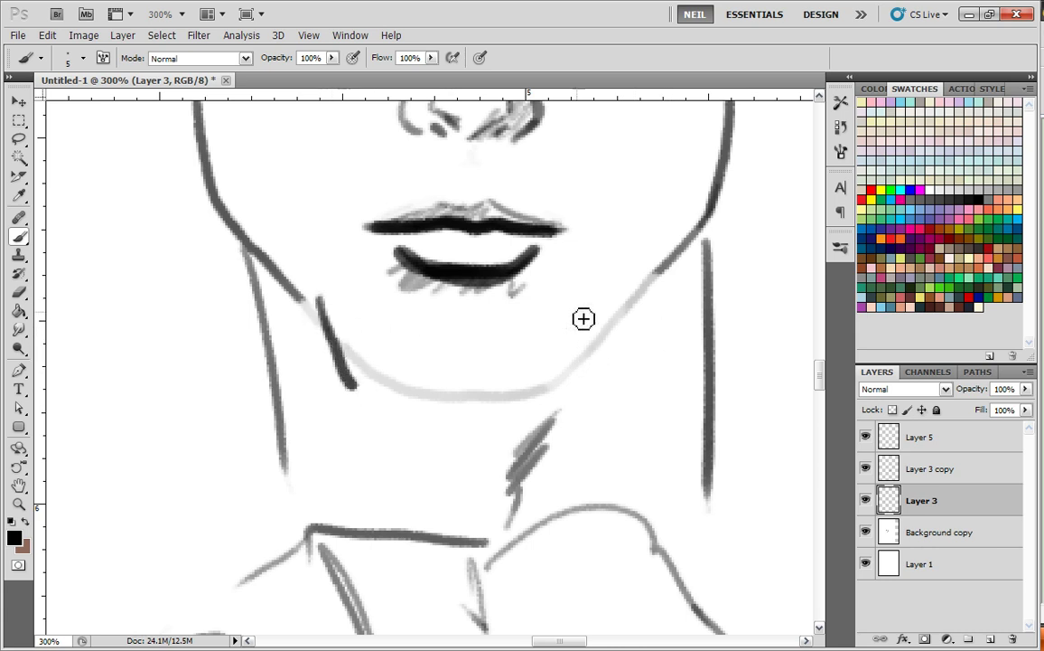
pyautogui.moveTo(598, 323); pyautogui.dragTo(610, 309)
pyautogui.moveTo(601, 333)
pyautogui.mouseDown()
pyautogui.moveTo(579, 396)
pyautogui.moveTo(393, 409)
pyautogui.moveTo(318, 302)
pyautogui.mouseUp()
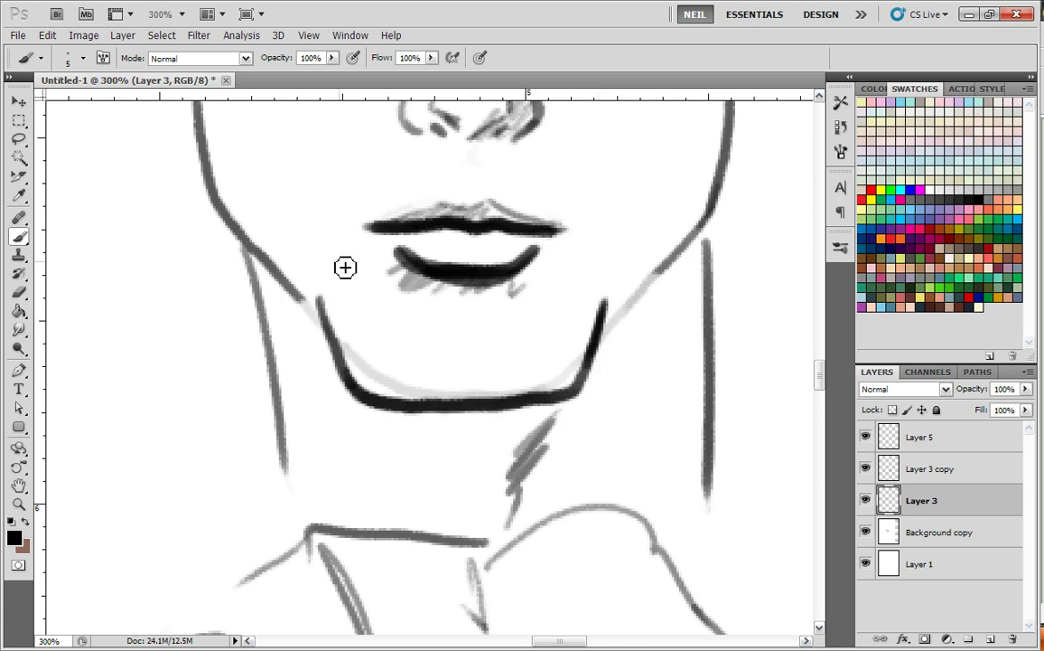
pyautogui.hotkey('ctrl', '-')
pyautogui.hotkey('ctrl', '-')
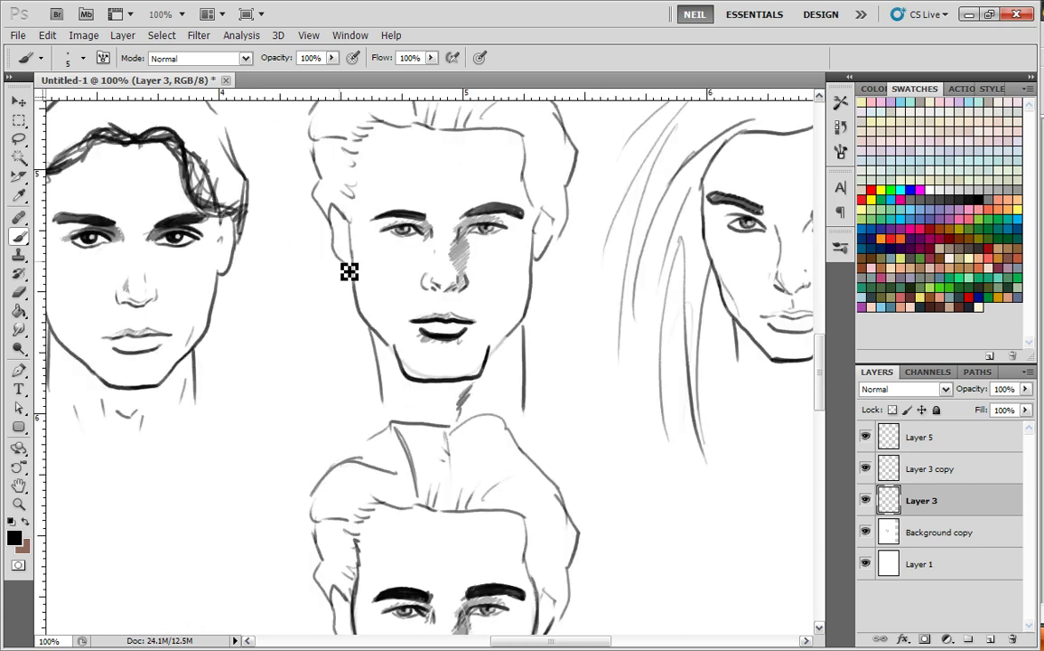
# - Undo the wide chin's base and right side, redraw them with the jaw lines joined to the chin, and view the whole face
pyautogui.hotkey('ctrl', '+')
pyautogui.hotkey('ctrl', 'z')
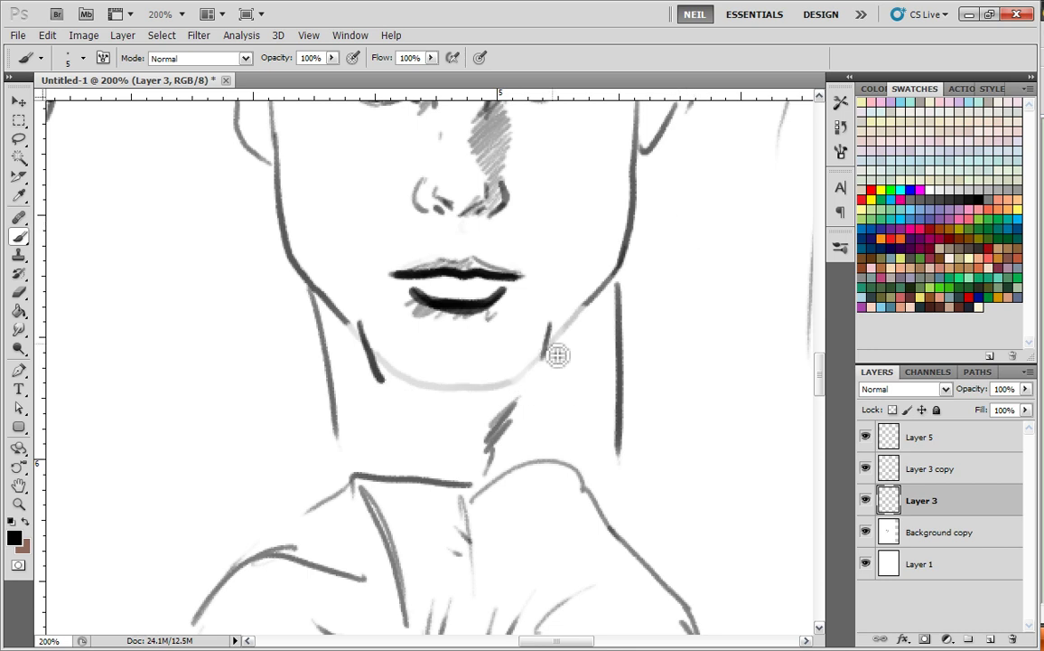
pyautogui.moveTo(550, 331)
pyautogui.mouseDown()
pyautogui.moveTo(555, 350)
pyautogui.moveTo(536, 390)
pyautogui.moveTo(502, 398)
pyautogui.moveTo(396, 396)
pyautogui.moveTo(361, 334)
pyautogui.mouseUp()
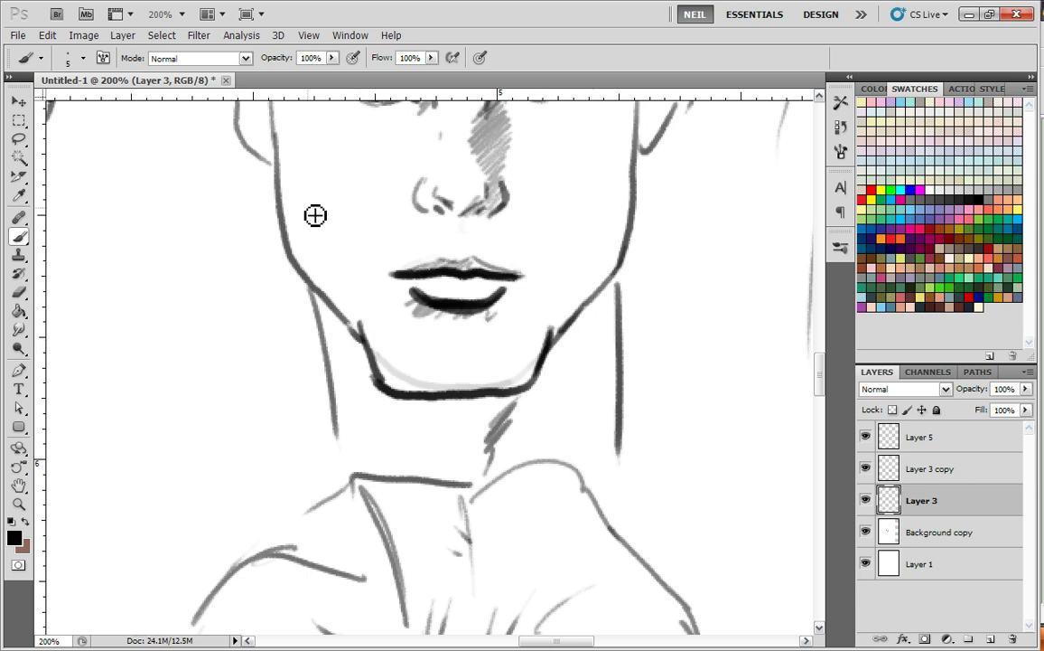
pyautogui.hotkey('ctrl', '-')
pyautogui.hotkey('ctrl', '-')
pyautogui.hotkey('ctrl', '+')
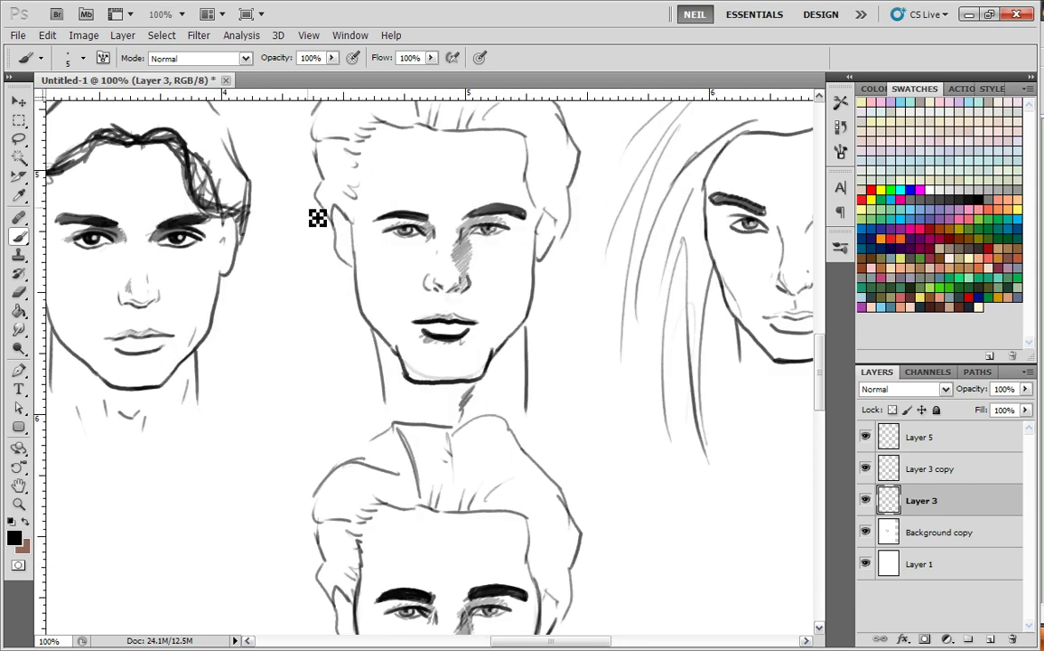
# - Undo all strokes of the wide squared chin and its jaw joins
pyautogui.hotkey('ctrl', '+')
pyautogui.hotkey('ctrl', 'z')
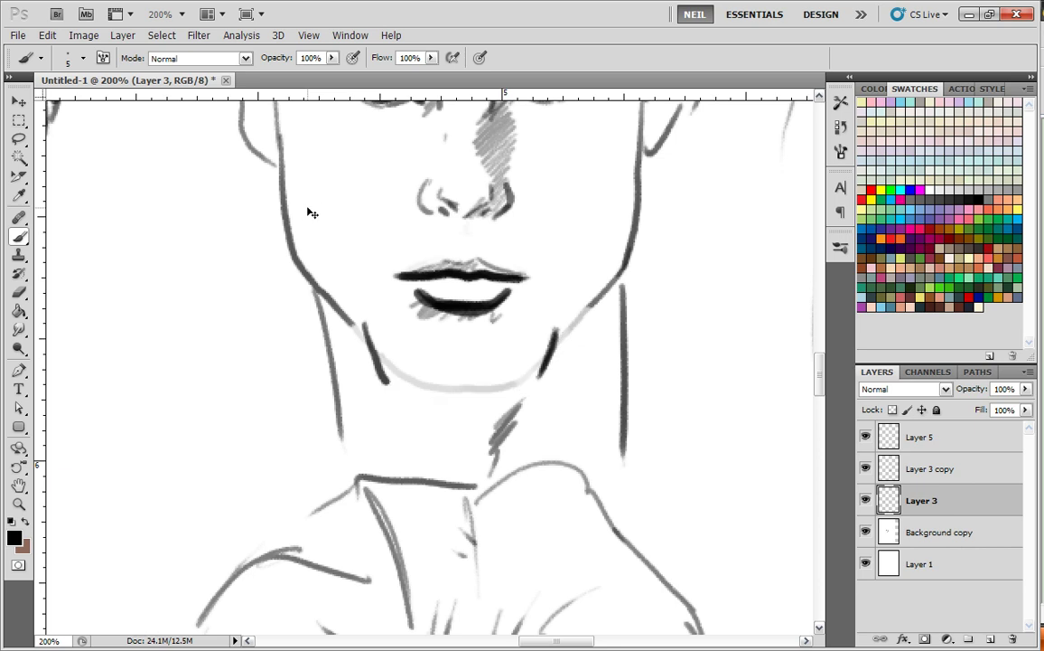
pyautogui.hotkey('ctrl', 'alt', 'z')
pyautogui.hotkey('ctrl', 'alt', 'z')
pyautogui.hotkey('ctrl', 'alt', 'z')
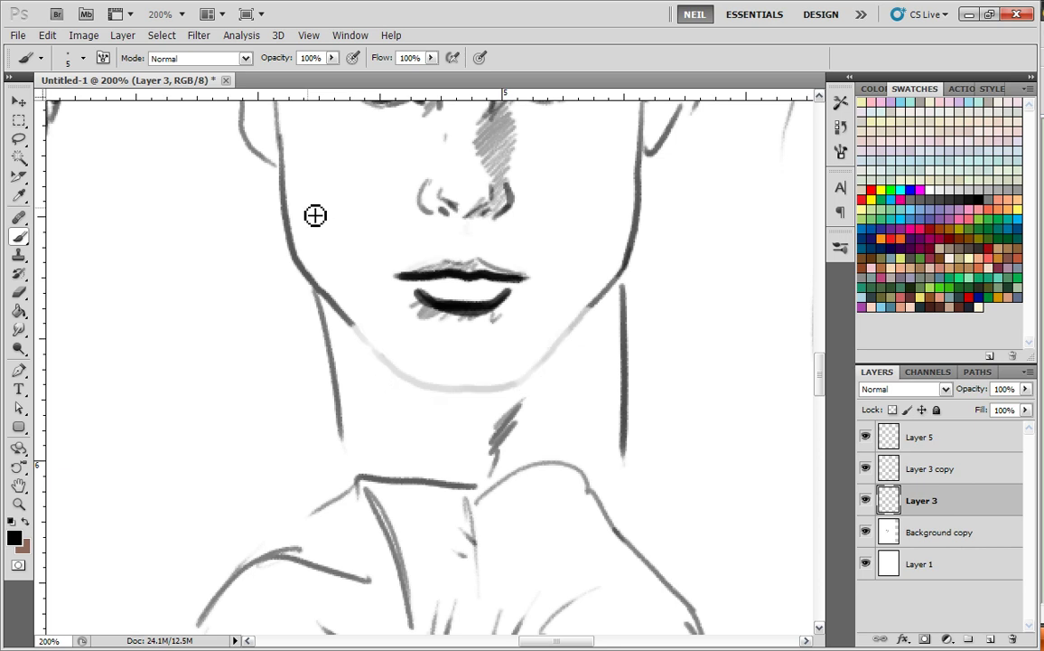
# - Draw a broad chin with rounded corners in thick black over the faint line, and join the left jaw line to it
pyautogui.moveTo(373, 340); pyautogui.dragTo(399, 381)
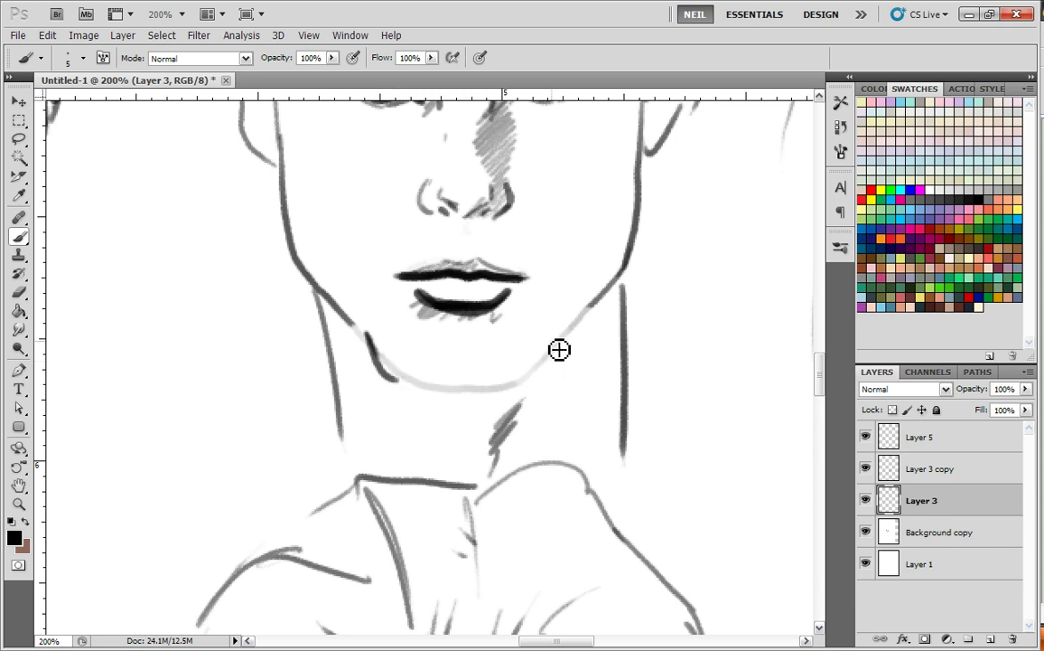
pyautogui.moveTo(555, 363)
pyautogui.mouseDown()
pyautogui.moveTo(527, 392)
pyautogui.moveTo(412, 389)
pyautogui.moveTo(384, 372)
pyautogui.mouseUp()
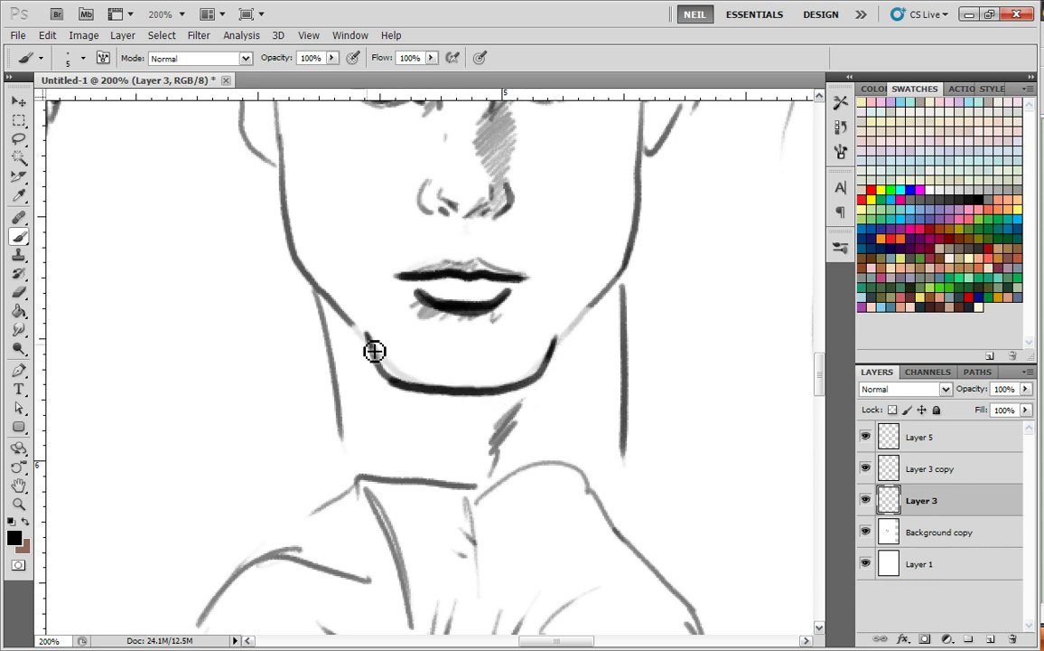
pyautogui.moveTo(298, 271); pyautogui.dragTo(376, 350)
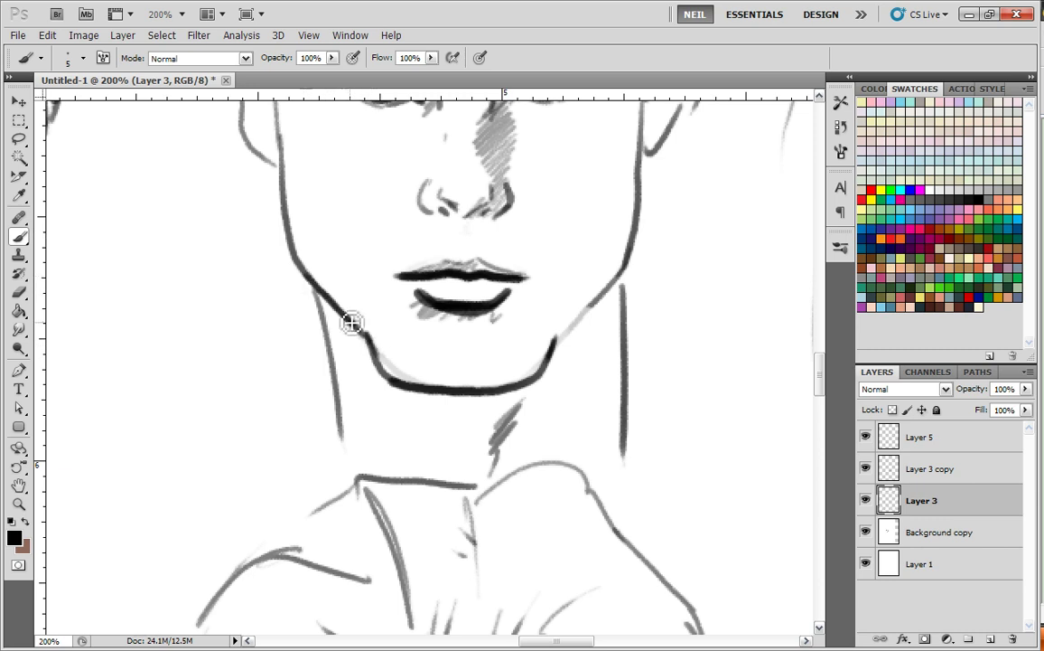
pyautogui.moveTo(562, 322); pyautogui.dragTo(552, 370)
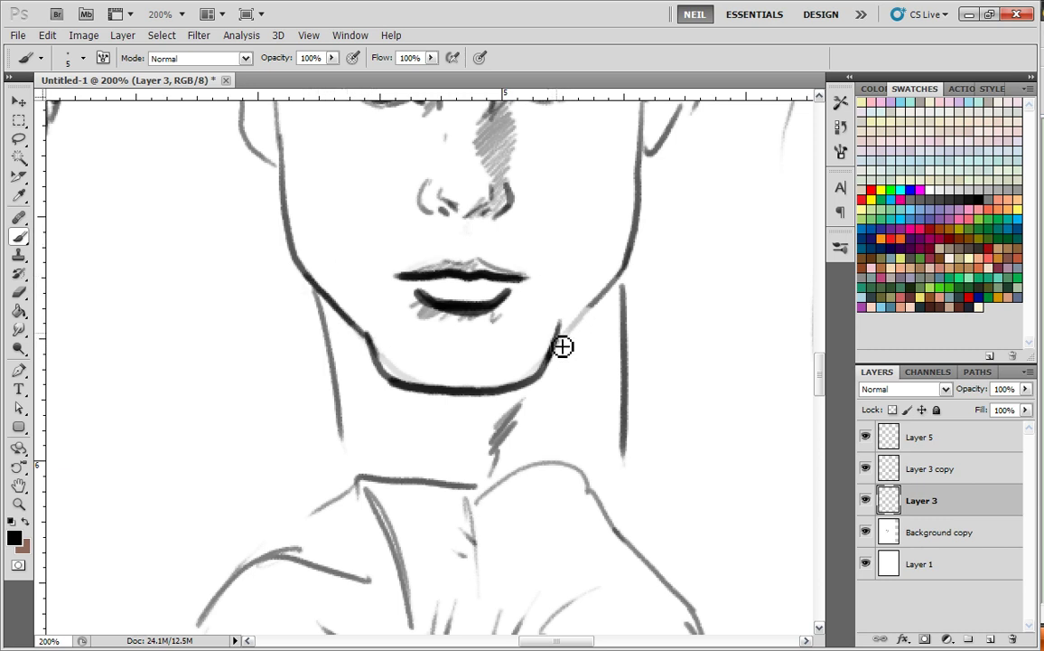
# - Join the right jaw line to the chin, and draw a hollow-cheek crease on each side of the mouth
pyautogui.moveTo(559, 327)
pyautogui.mouseDown()
pyautogui.moveTo(611, 300)
pyautogui.moveTo(623, 282)
pyautogui.moveTo(571, 258)
pyautogui.moveTo(575, 206)
pyautogui.mouseUp()
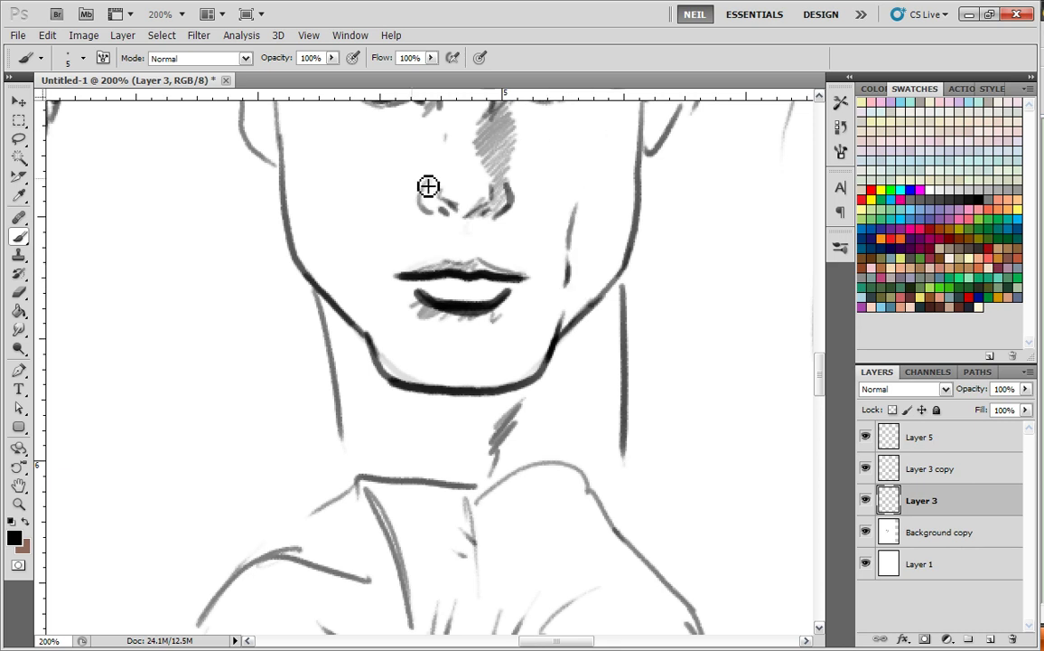
pyautogui.moveTo(366, 298); pyautogui.dragTo(359, 234)
pyautogui.moveTo(343, 213); pyautogui.dragTo(330, 193)
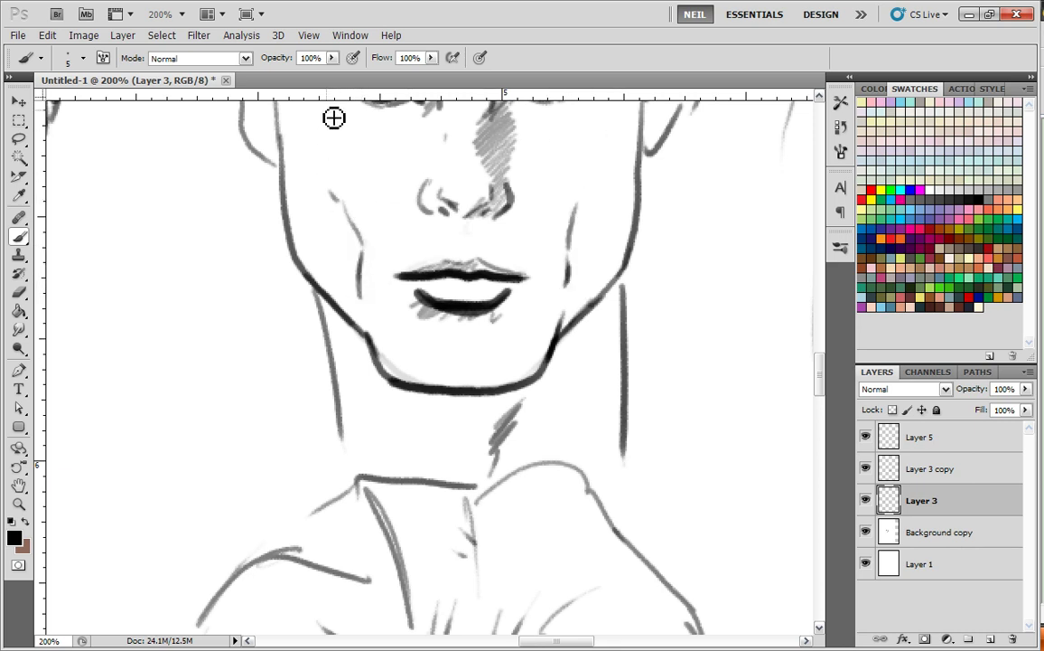
pyautogui.hotkey('ctrl', '-')
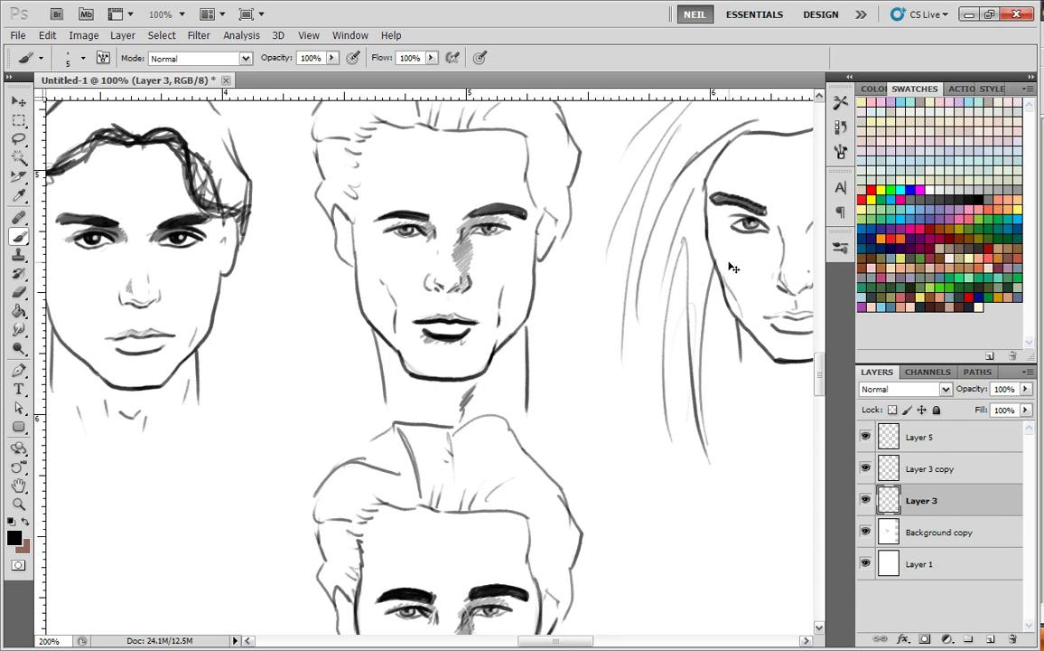
# - Draw a curved cheekbone line below the outer corner of each eye, and check the face at a smaller scale
pyautogui.hotkey('ctrl', '+')
pyautogui.moveTo(717, 253); pyautogui.dragTo(713, 352)
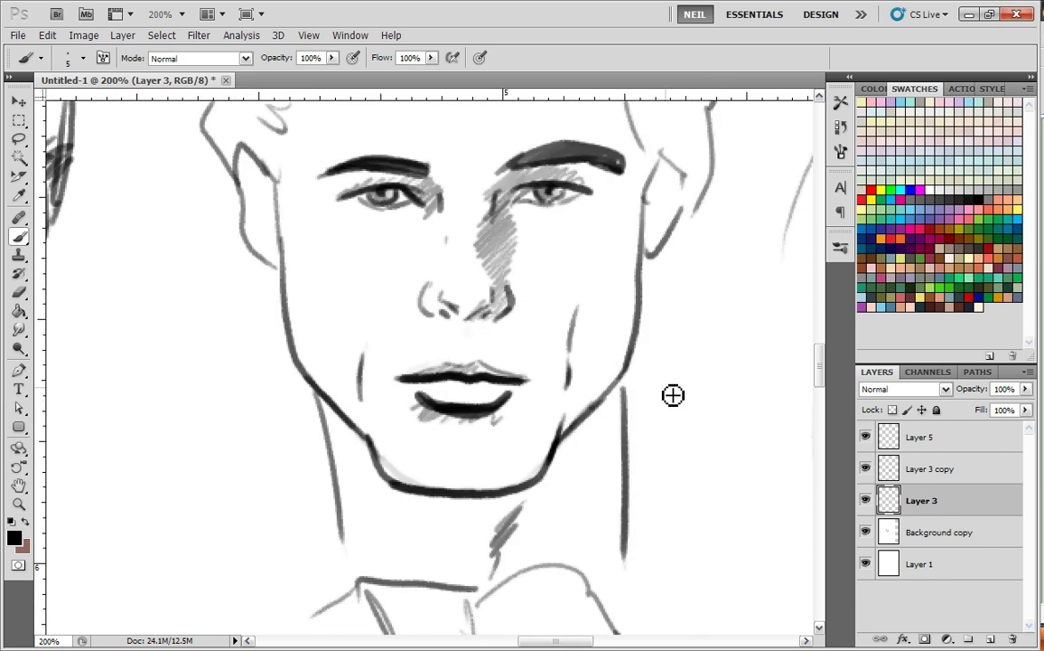
pyautogui.moveTo(308, 223); pyautogui.dragTo(327, 283)
pyautogui.moveTo(314, 228); pyautogui.dragTo(333, 291)
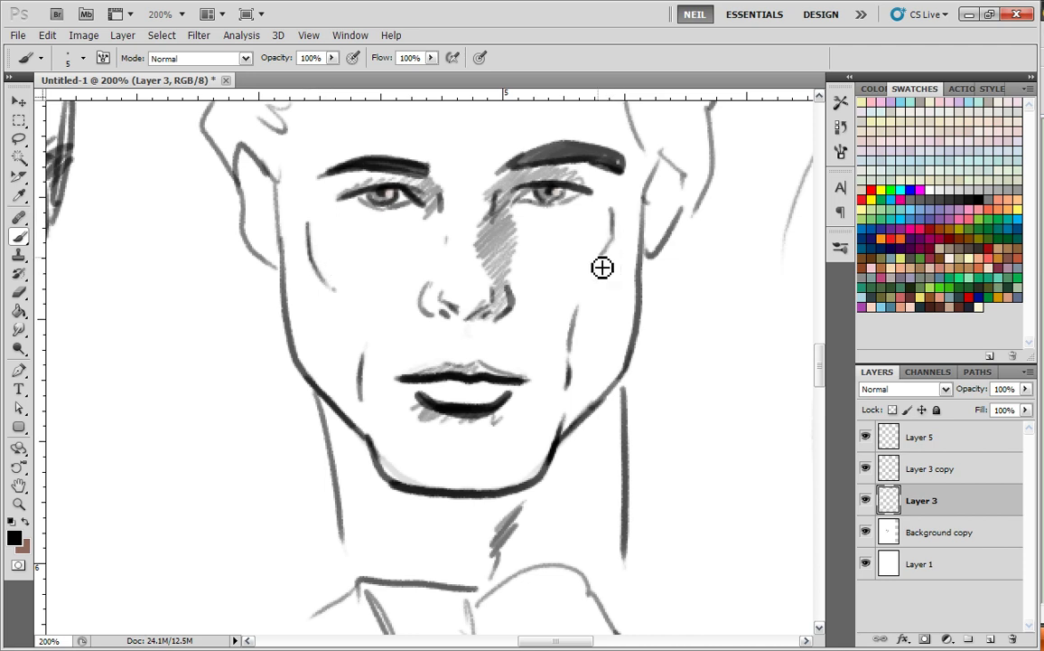
pyautogui.hotkey('ctrl', '-')
pyautogui.hotkey('ctrl', '-')
pyautogui.hotkey('ctrl', '+')
pyautogui.hotkey('ctrl', '+')
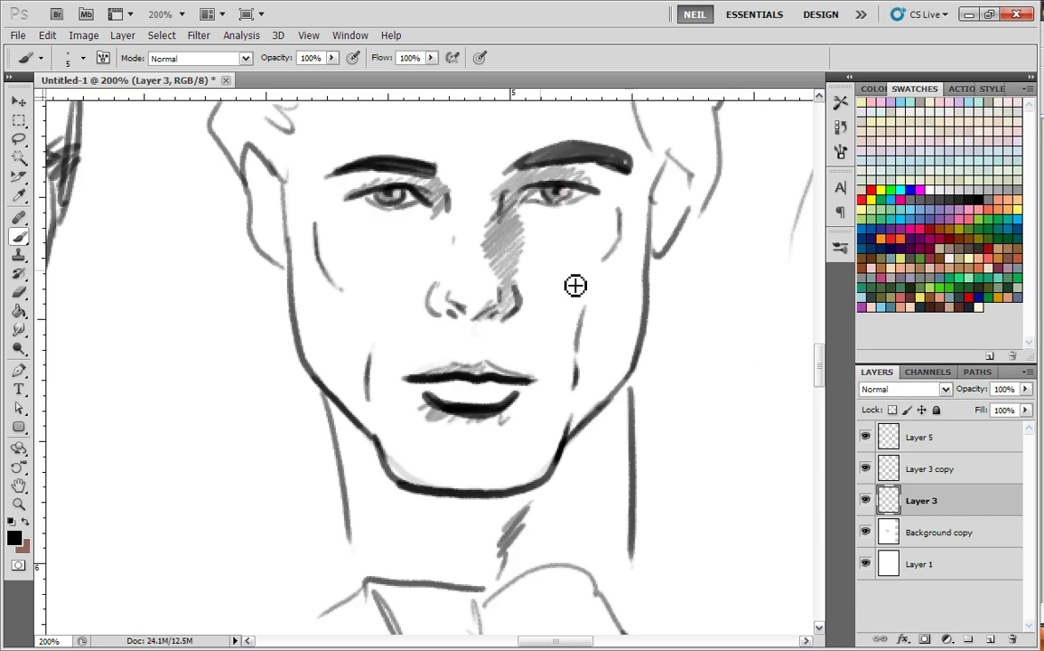
# - Erase the left cheek's cheekbone curve and mouth crease, redraw a shorter cheekbone curve closer to the eye, and compare the faces
pyautogui.click(19, 294)
pyautogui.moveTo(325, 235)
pyautogui.mouseDown()
pyautogui.moveTo(366, 390)
pyautogui.moveTo(369, 375)
pyautogui.mouseUp()
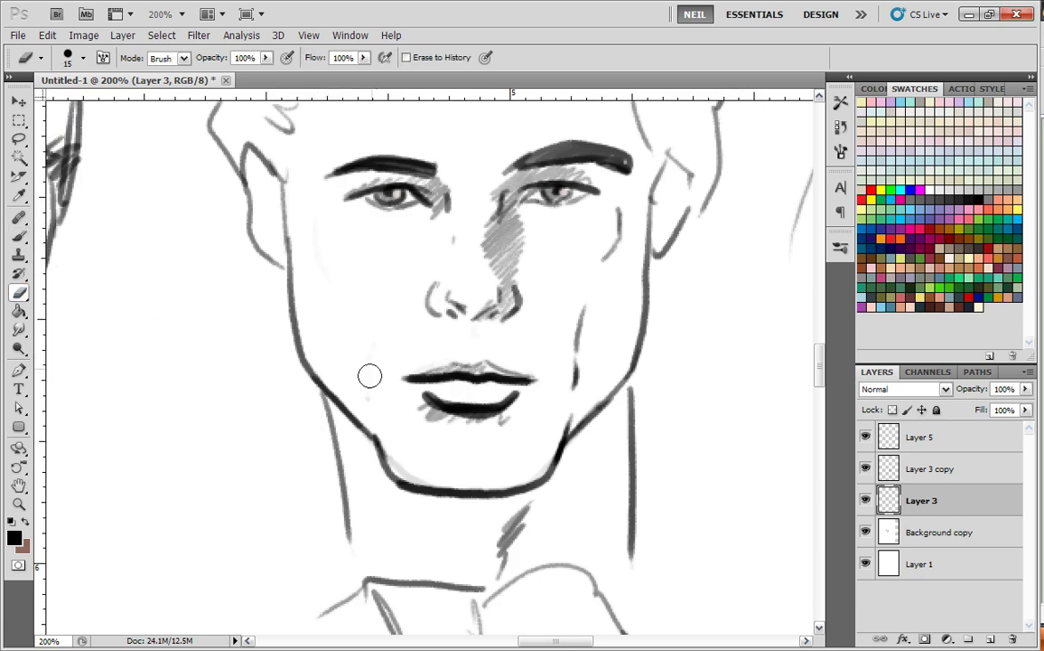
pyautogui.click(20, 235)
pyautogui.moveTo(311, 194); pyautogui.dragTo(329, 249)
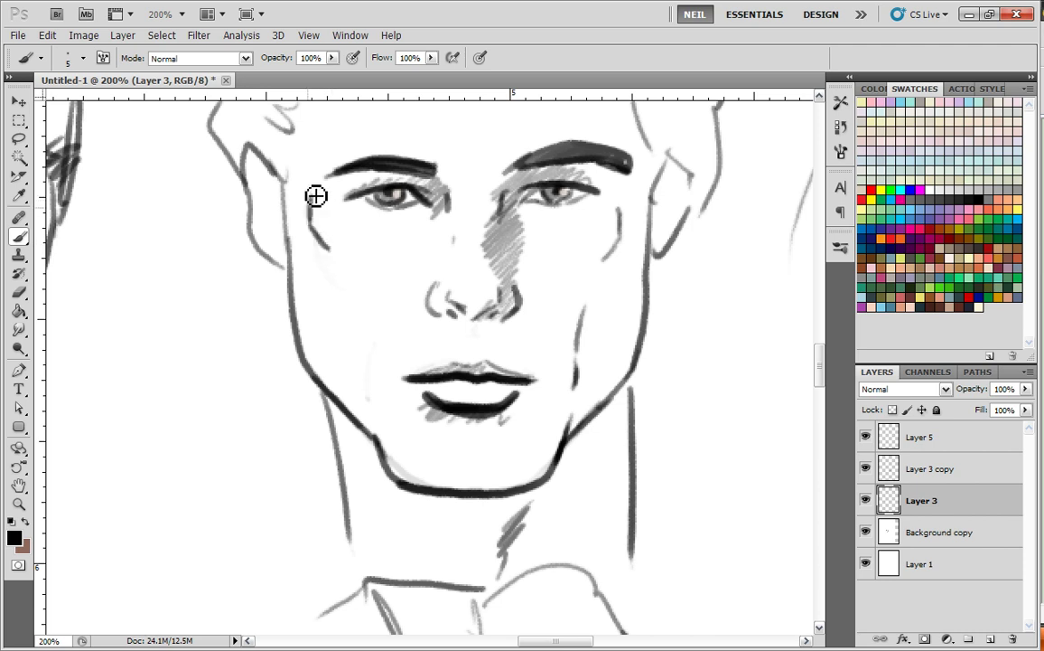
pyautogui.hotkey('ctrl', '-')
pyautogui.hotkey('ctrl', '-')
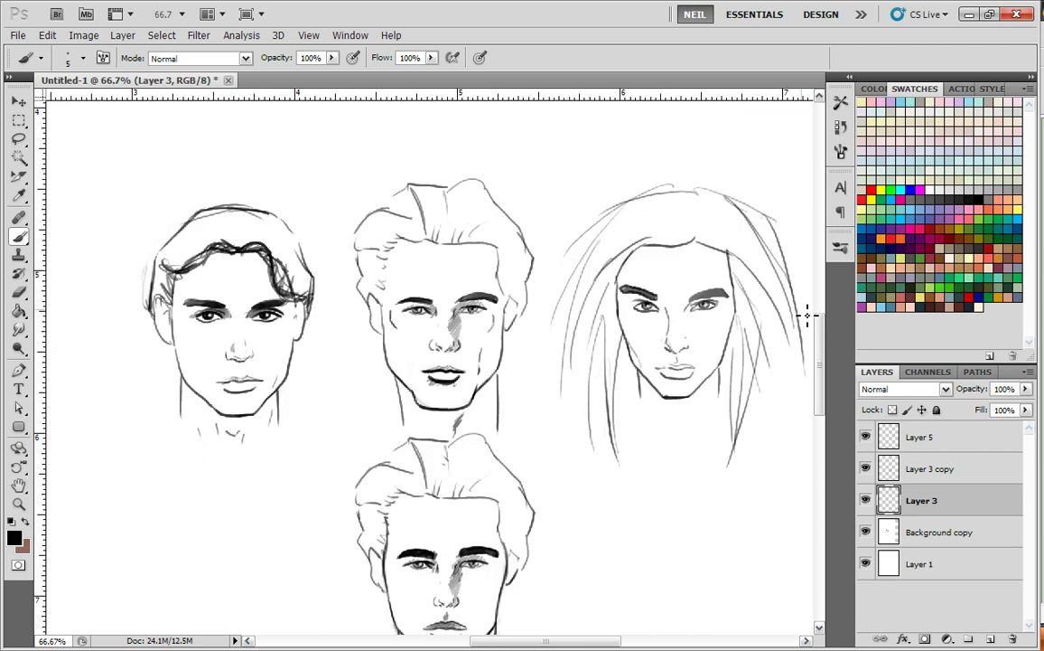
pyautogui.hotkey('ctrl', '+')
pyautogui.hotkey('ctrl', '+')
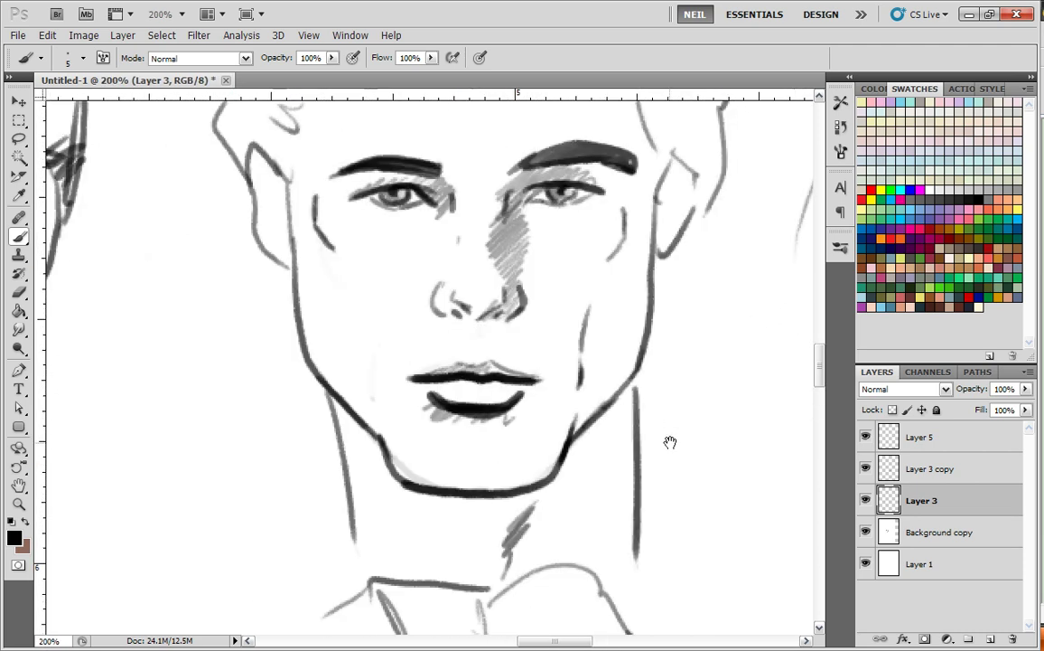
pyautogui.scroll(-2, 694, 402)
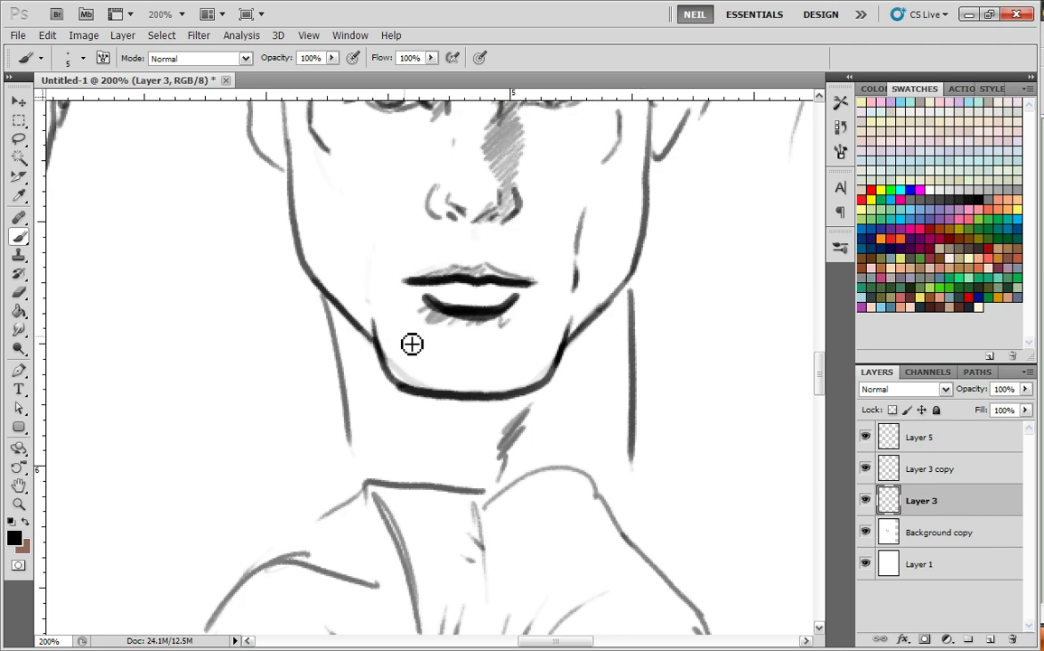
# - Thicken the upper middle face's neck with new side lines just outside the old ones, and hatch a shadow along its left side
pyautogui.hotkey('ctrl', '-')
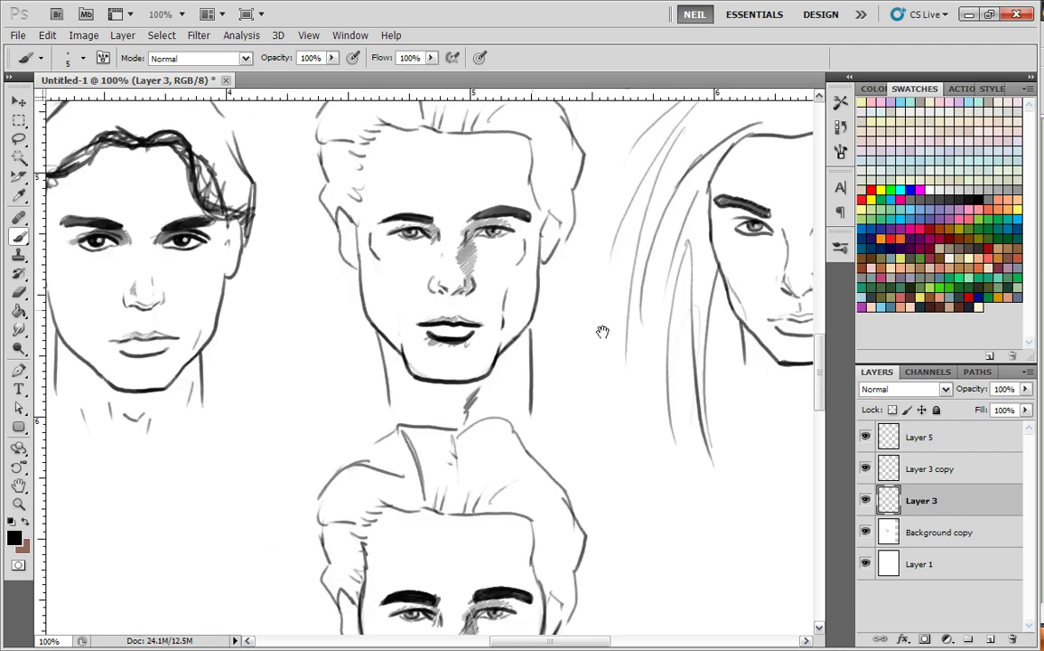
pyautogui.moveTo(379, 340); pyautogui.dragTo(385, 401)
pyautogui.moveTo(536, 336); pyautogui.dragTo(534, 401)
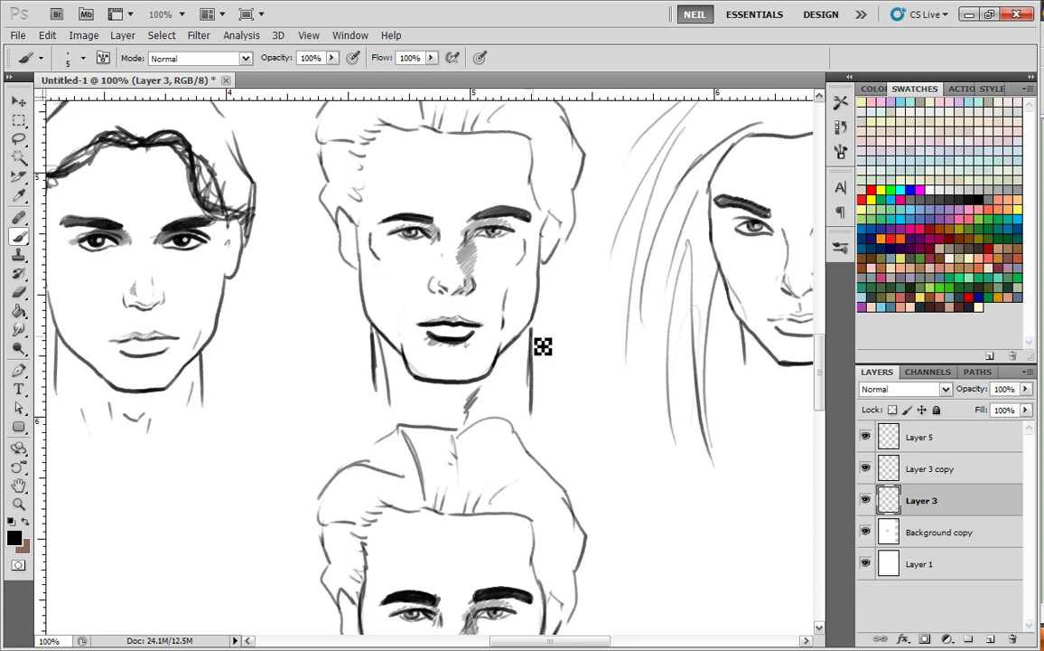
pyautogui.moveTo(398, 371)
pyautogui.mouseDown()
pyautogui.moveTo(386, 341)
pyautogui.moveTo(396, 366)
pyautogui.mouseUp()
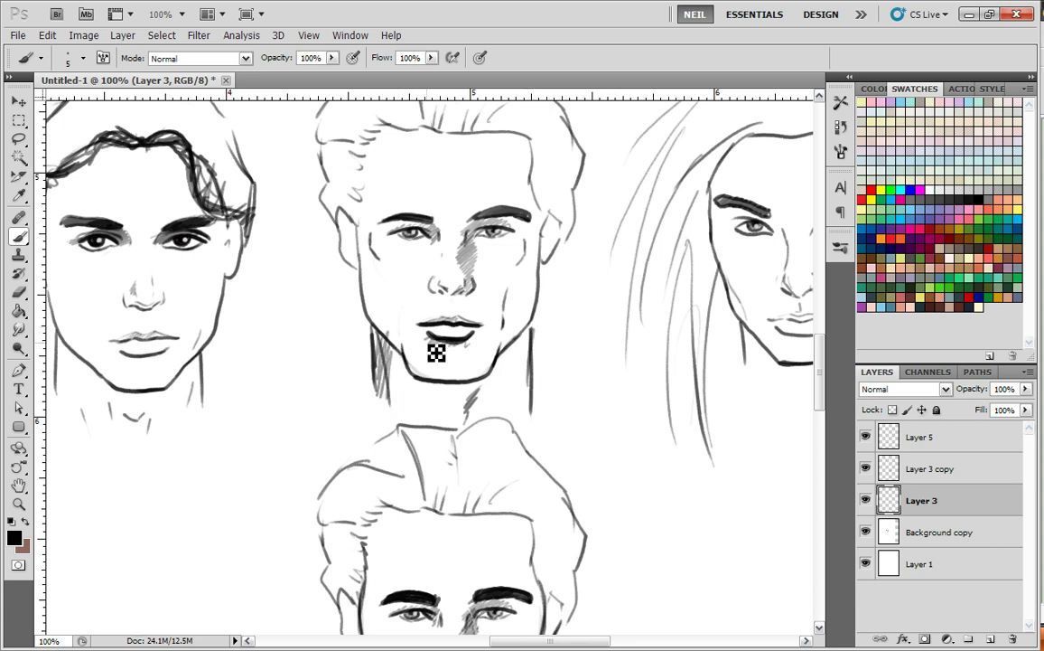
# - Compare the faces at a smaller scale, trying a thin line across the upper middle face above the mouth and undoing it
pyautogui.hotkey('ctrl', '-')
pyautogui.moveTo(693, 366); pyautogui.dragTo(691, 348)
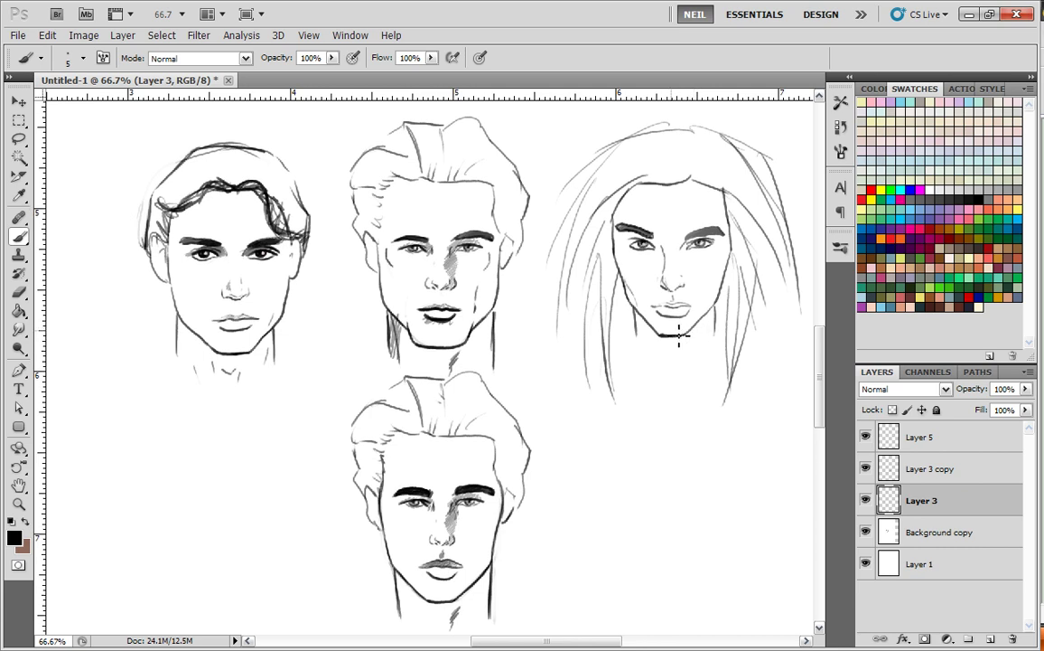
pyautogui.moveTo(688, 350); pyautogui.dragTo(686, 358)
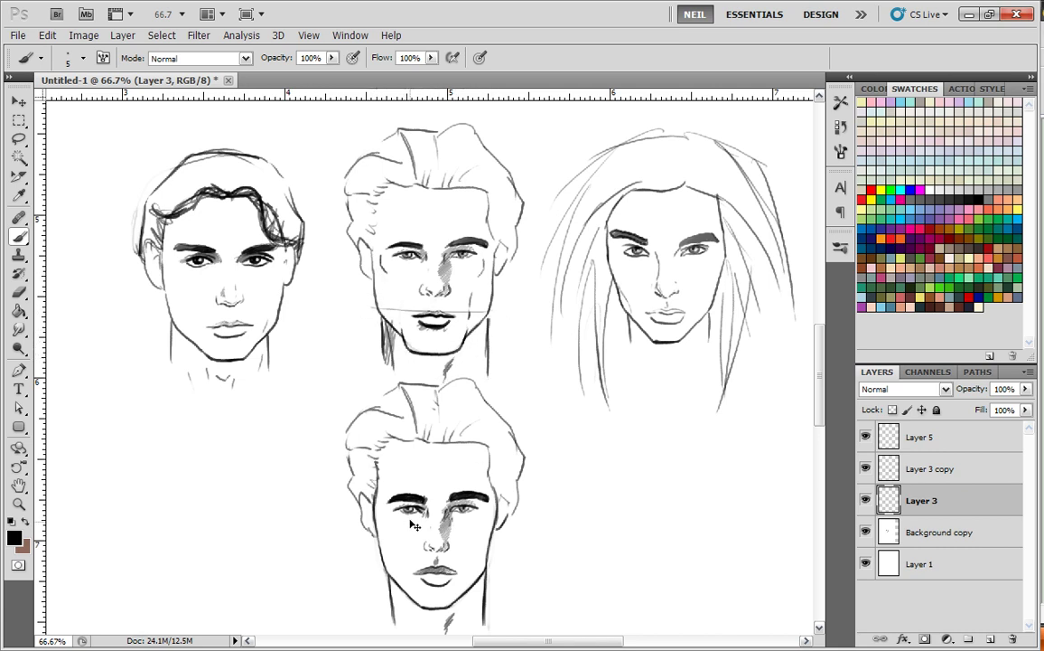
pyautogui.hotkey('ctrl', 'z')
pyautogui.moveTo(427, 485); pyautogui.dragTo(472, 489)
pyautogui.moveTo(292, 368); pyautogui.dragTo(268, 367)
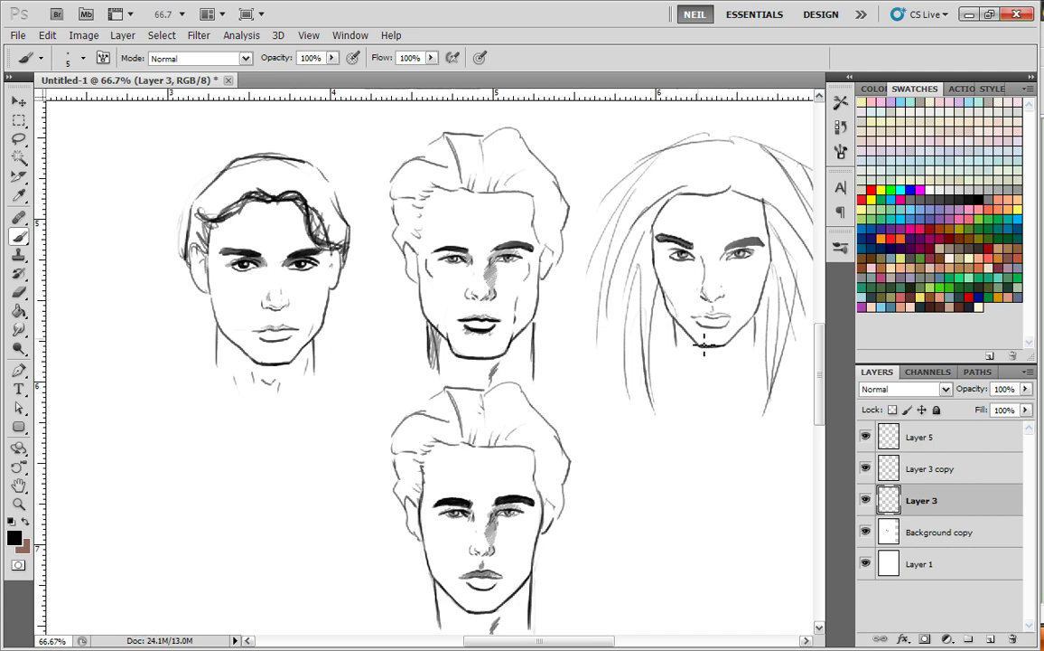
# - Zoom in on the left face and try to rub out its nose with the Eraser on Layer 3
pyautogui.hotkey('ctrl', '+')
pyautogui.hotkey('ctrl', '+')
pyautogui.moveTo(213, 325); pyautogui.dragTo(483, 425)
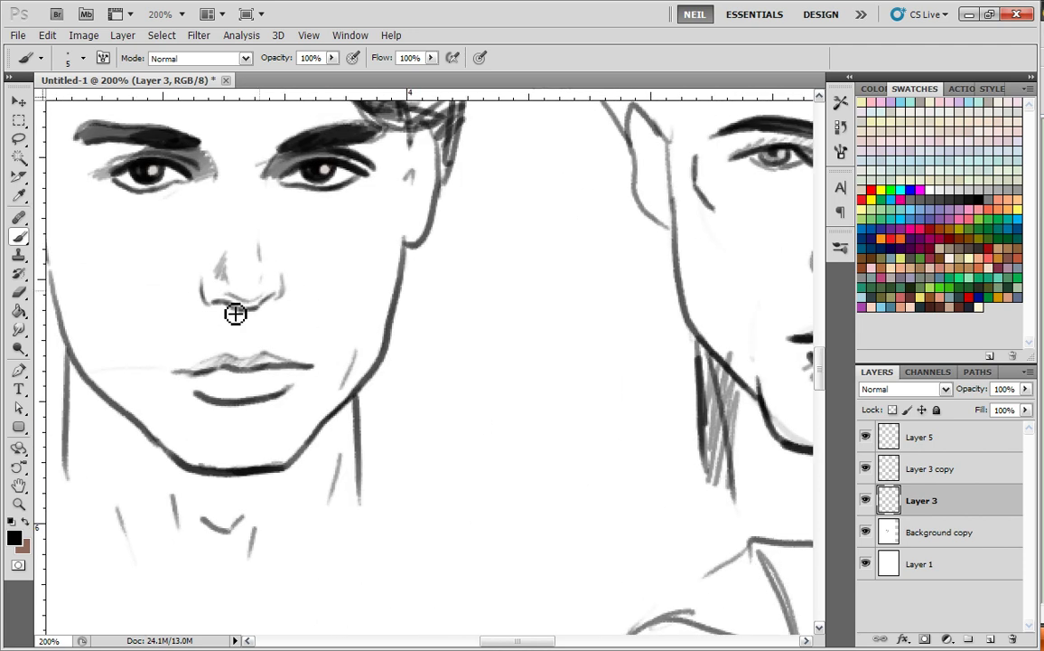
pyautogui.moveTo(308, 507); pyautogui.dragTo(416, 549)
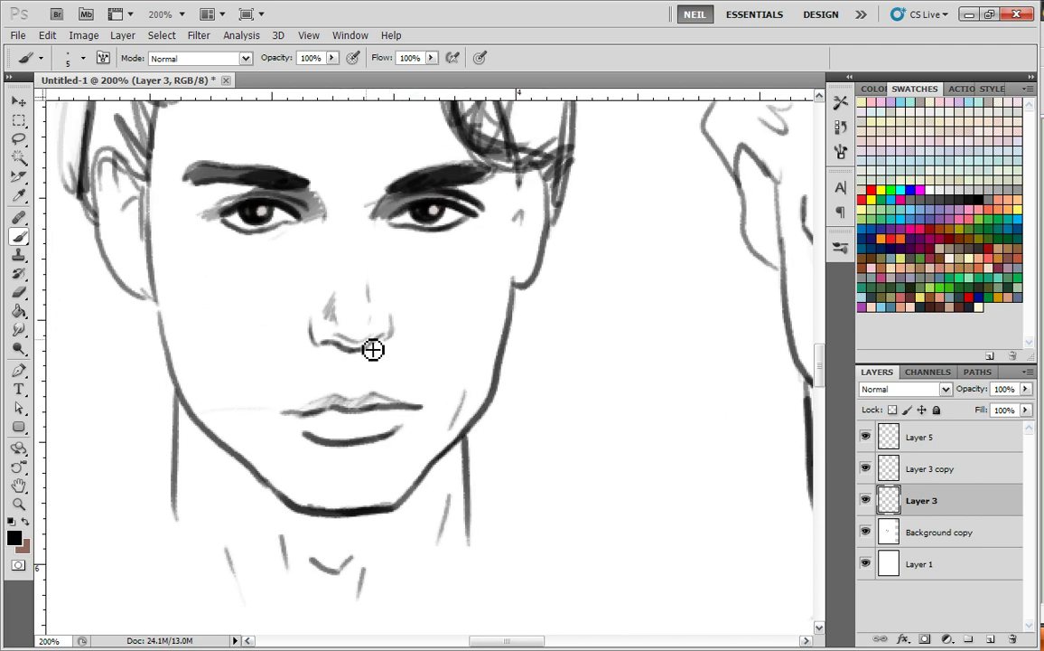
pyautogui.moveTo(311, 328)
pyautogui.mouseDown()
pyautogui.moveTo(322, 345)
pyautogui.moveTo(291, 327)
pyautogui.mouseUp()
pyautogui.moveTo(411, 317); pyautogui.dragTo(407, 334)
pyautogui.moveTo(462, 476); pyautogui.dragTo(463, 439)
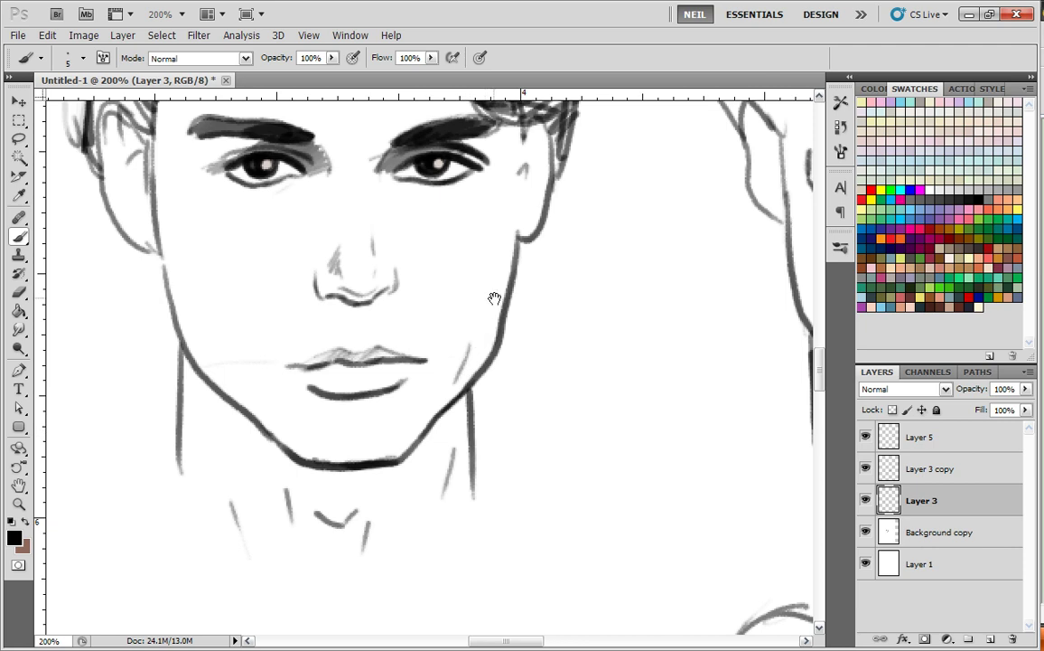
pyautogui.click(18, 291)
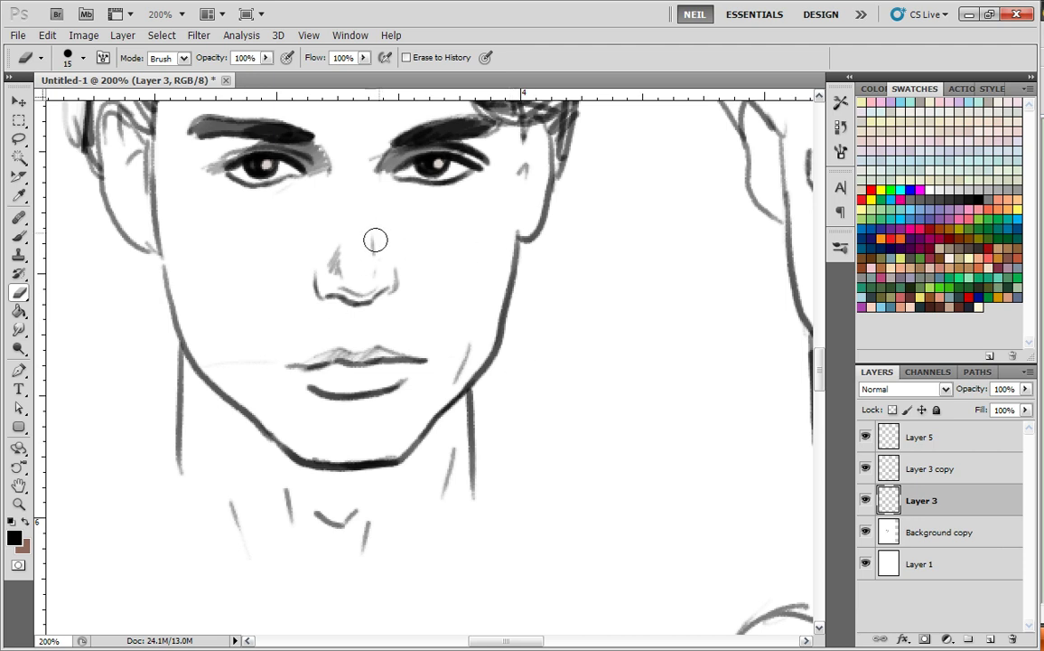
pyautogui.moveTo(341, 272); pyautogui.dragTo(320, 258)
# - Find the layer holding the left face, make Background copy active, and erase the nose on it
pyautogui.click(865, 469)
pyautogui.click(866, 532)
pyautogui.click(866, 532)
pyautogui.click(909, 532)
pyautogui.moveTo(315, 307)
pyautogui.mouseDown()
pyautogui.moveTo(343, 286)
pyautogui.moveTo(293, 298)
pyautogui.mouseUp()
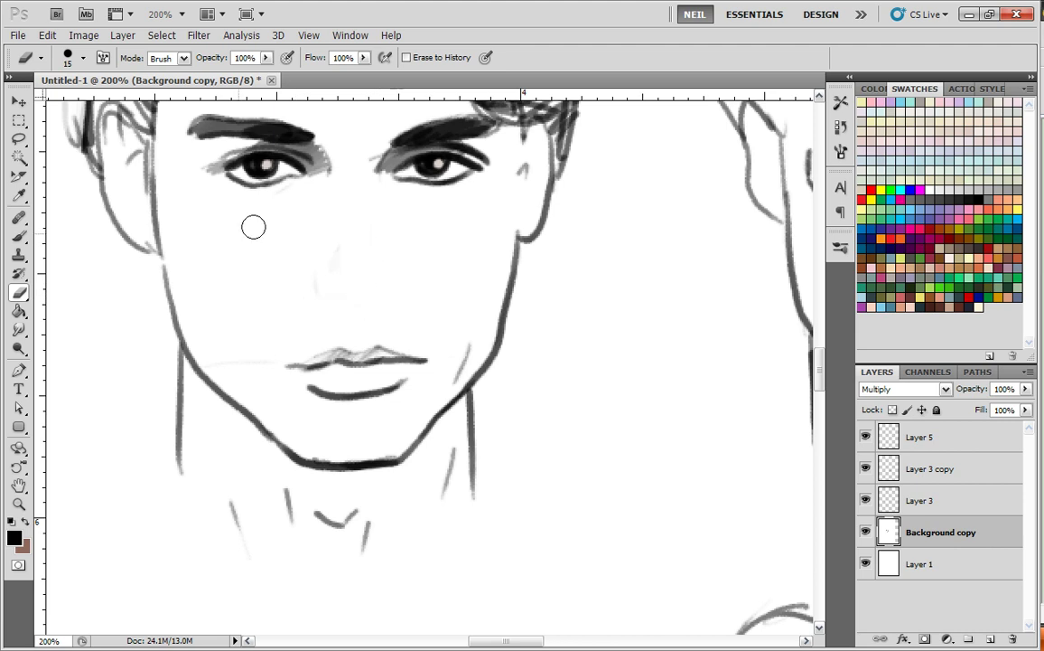
# - Draw a new angular nose on the left face with two sharp nostrils, a straight bridge line and light hatching near the tip
pyautogui.press('b')
pyautogui.moveTo(431, 372); pyautogui.dragTo(445, 403)
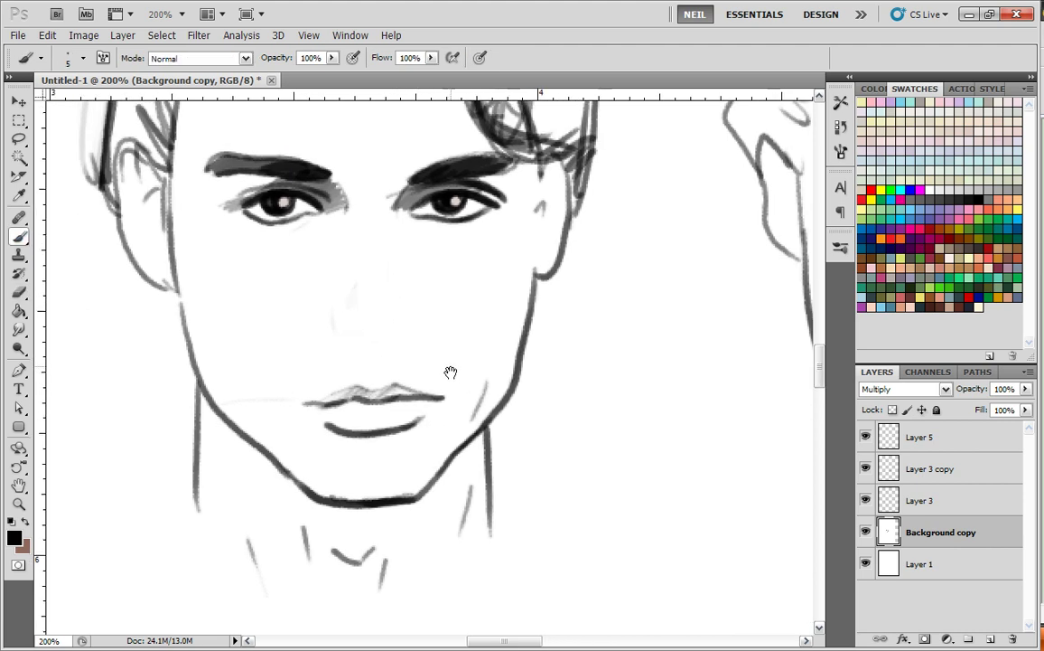
pyautogui.hotkey('ctrl', '+')
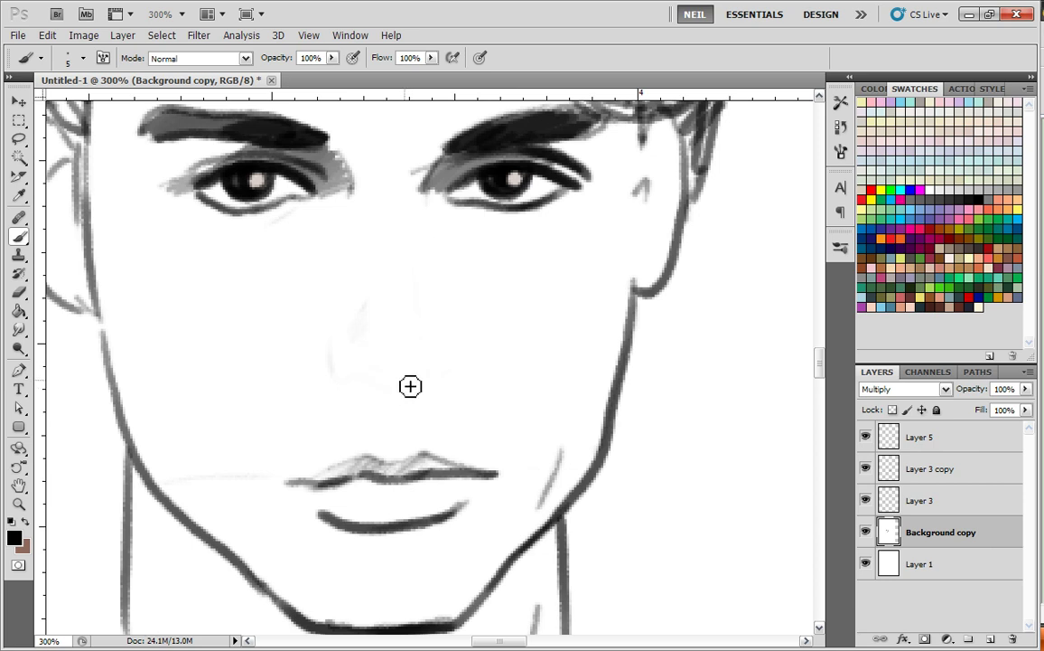
pyautogui.moveTo(399, 392); pyautogui.dragTo(430, 379)
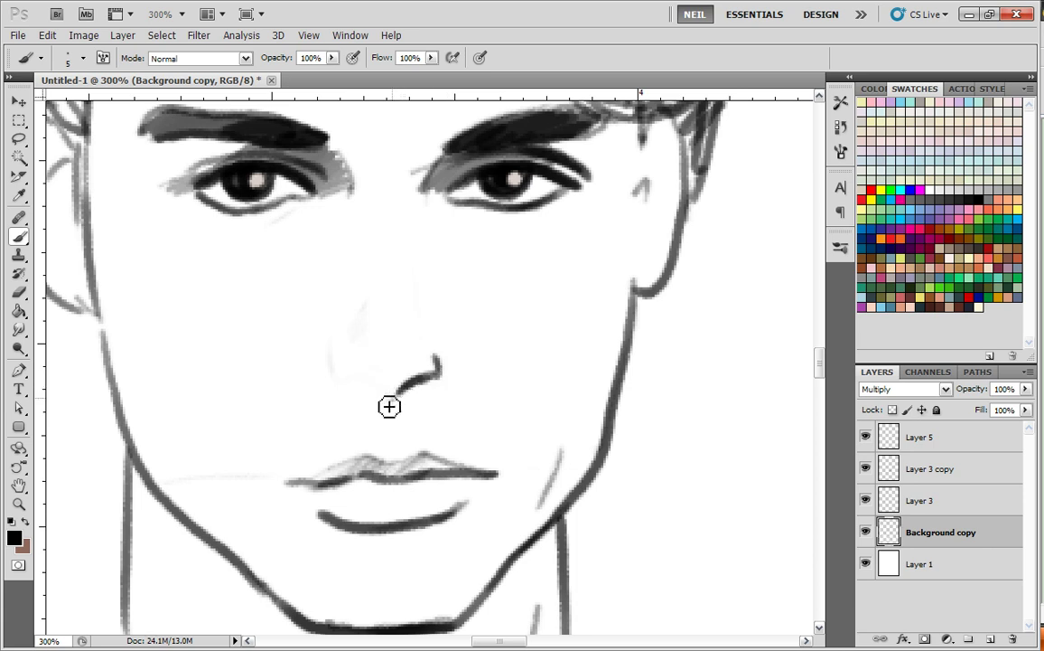
pyautogui.moveTo(371, 390); pyautogui.dragTo(327, 355)
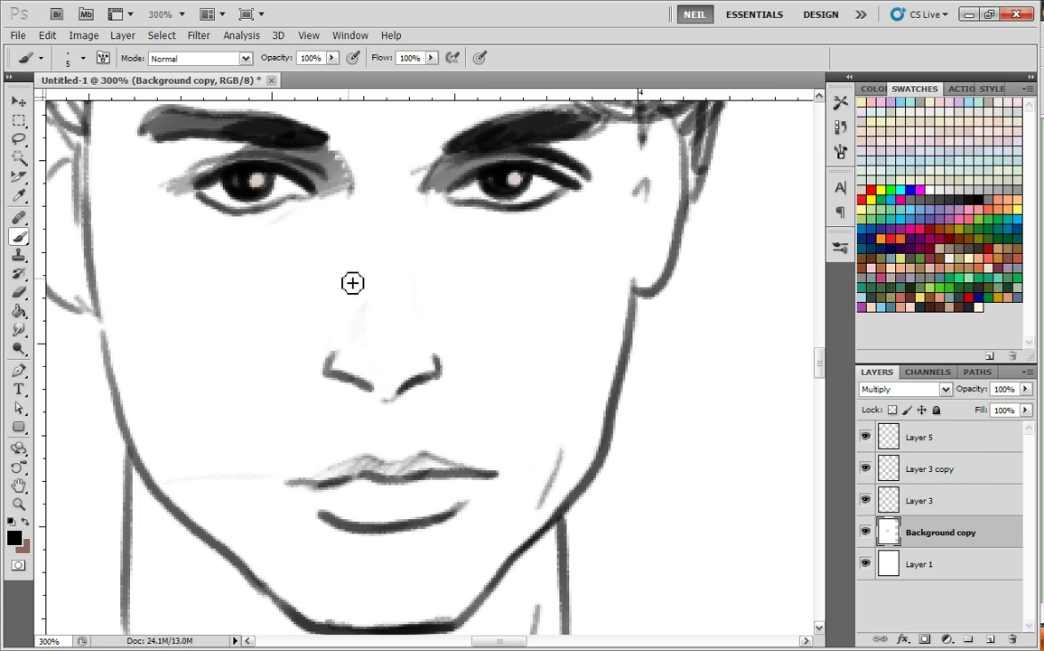
pyautogui.moveTo(404, 390)
pyautogui.mouseDown()
pyautogui.moveTo(407, 243)
pyautogui.moveTo(417, 361)
pyautogui.moveTo(403, 340)
pyautogui.moveTo(355, 353)
pyautogui.mouseUp()
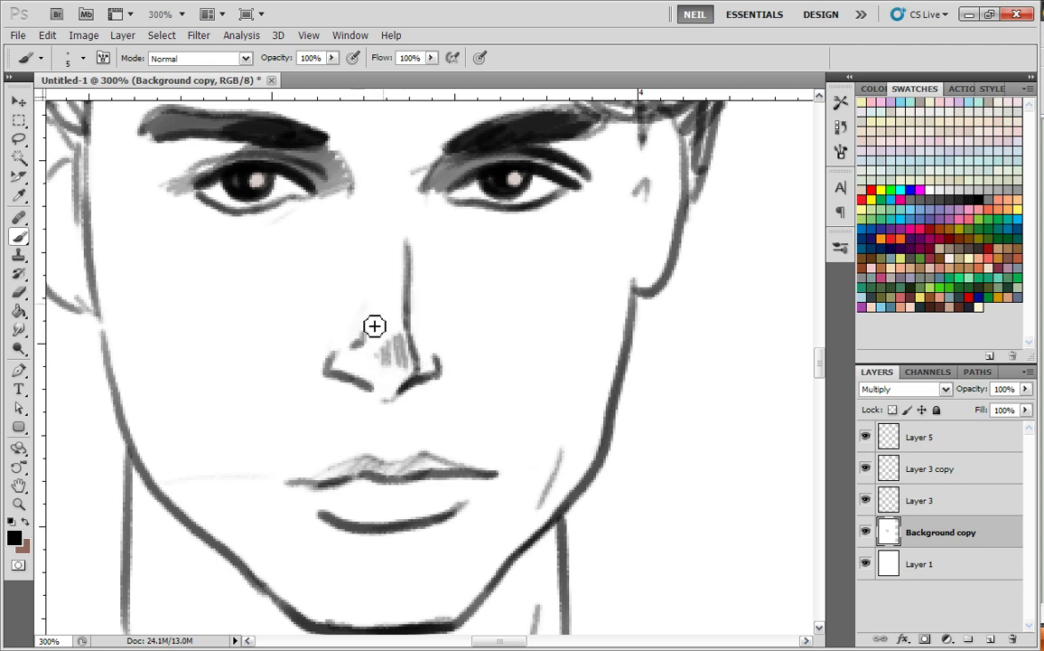
# - Draw a dark crease from the inner corner of each eye down toward the nose bridge on the left face
pyautogui.moveTo(400, 273); pyautogui.dragTo(404, 309)
pyautogui.moveTo(356, 231); pyautogui.dragTo(367, 257)
pyautogui.moveTo(440, 231); pyautogui.dragTo(422, 261)
pyautogui.moveTo(356, 233); pyautogui.dragTo(366, 277)
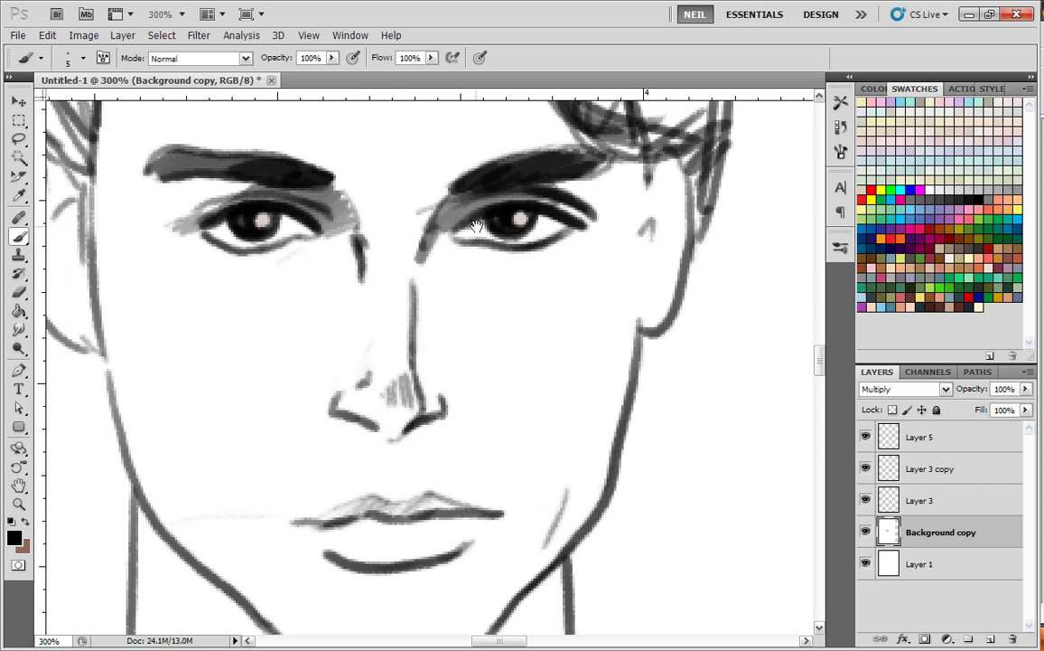
pyautogui.moveTo(435, 246); pyautogui.dragTo(423, 378)
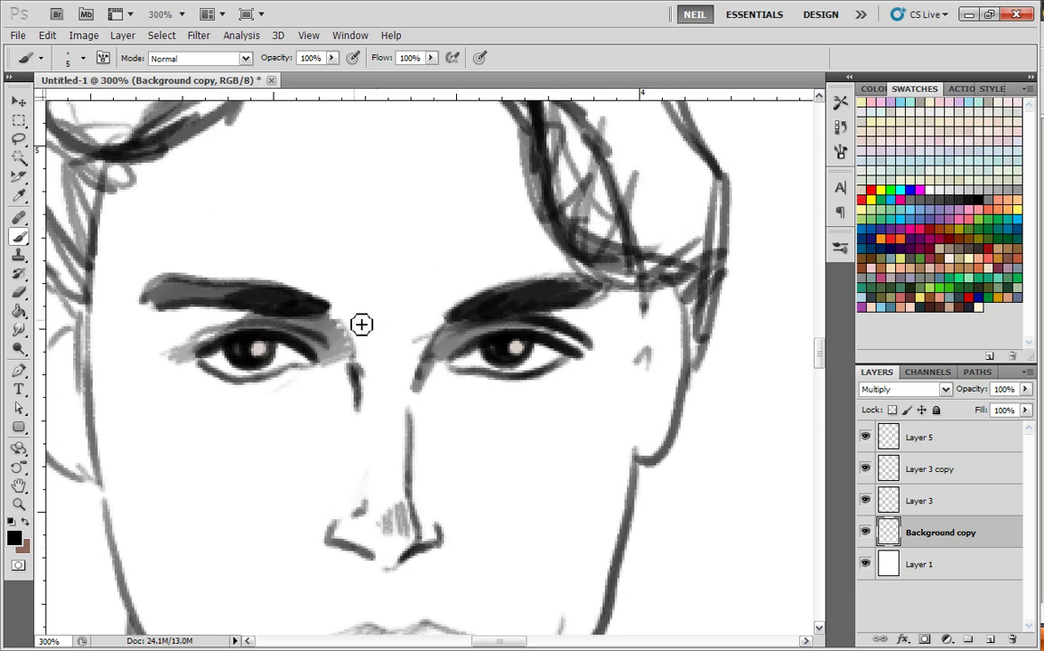
# - Draw a short frown crease at the inner end of the left eyebrow and check the face at 100%
pyautogui.moveTo(336, 319)
pyautogui.mouseDown()
pyautogui.moveTo(369, 315)
pyautogui.moveTo(383, 283)
pyautogui.moveTo(374, 309)
pyautogui.moveTo(420, 309)
pyautogui.mouseUp()
pyautogui.moveTo(368, 275)
pyautogui.mouseDown()
pyautogui.moveTo(419, 334)
pyautogui.moveTo(356, 277)
pyautogui.mouseUp()
pyautogui.moveTo(488, 316); pyautogui.dragTo(520, 289)
pyautogui.hotkey('ctrl', '1')
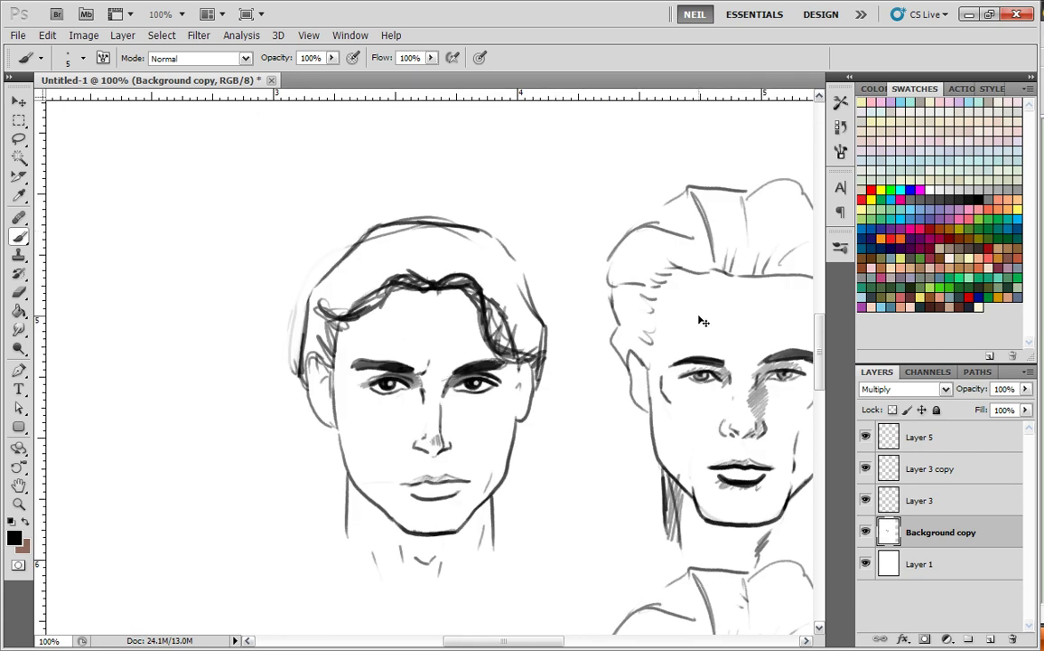
# - Extend the frown crease by the left eyebrow and draw a matching one by the right eyebrow, undoing the unwanted strokes
pyautogui.moveTo(567, 401); pyautogui.dragTo(548, 313)
pyautogui.hotkey('ctrl', '+')
pyautogui.moveTo(440, 282); pyautogui.dragTo(449, 356)
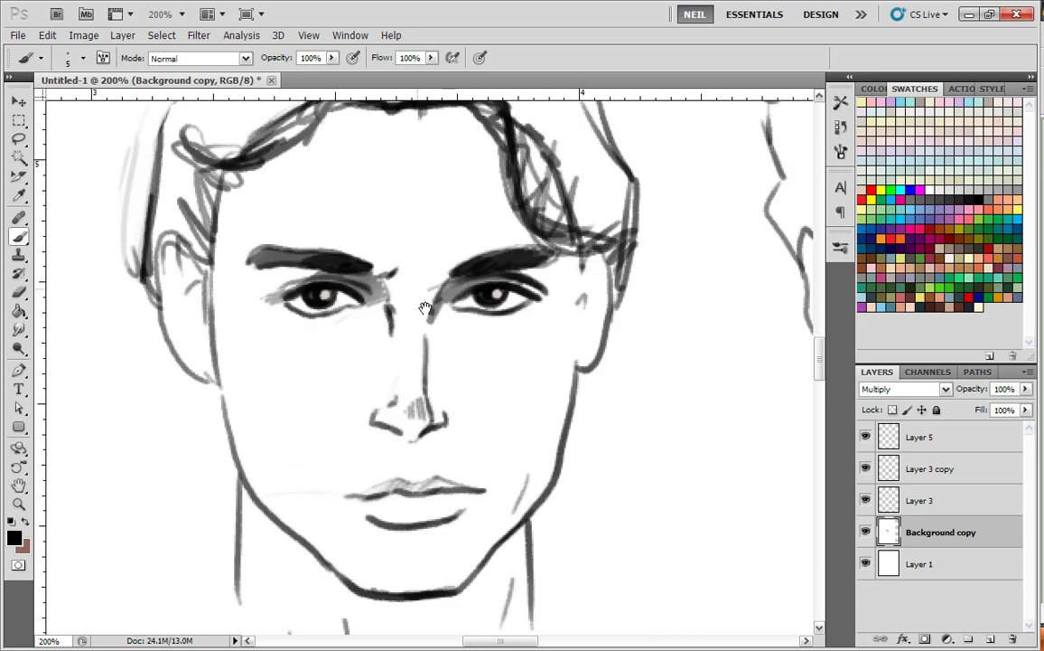
pyautogui.moveTo(449, 290); pyautogui.dragTo(441, 256)
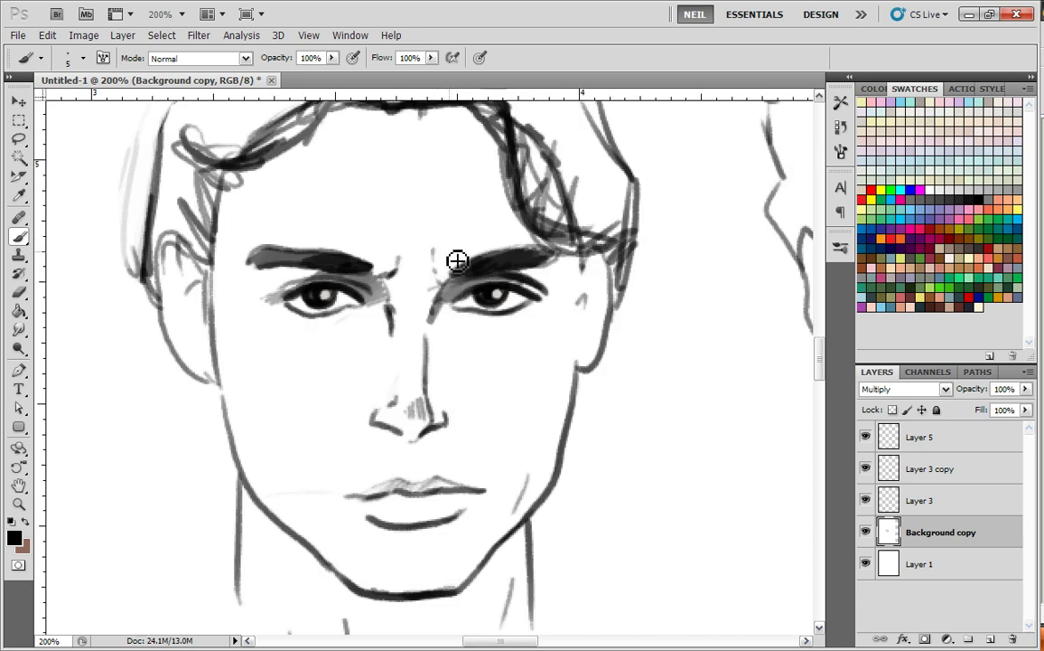
pyautogui.hotkey('ctrl', 'z')
pyautogui.moveTo(448, 279); pyautogui.dragTo(433, 261)
pyautogui.moveTo(373, 230); pyautogui.dragTo(260, 263)
pyautogui.hotkey('ctrl', 'z')
pyautogui.moveTo(538, 377)
pyautogui.mouseDown()
pyautogui.moveTo(525, 332)
pyautogui.moveTo(542, 374)
pyautogui.mouseUp()
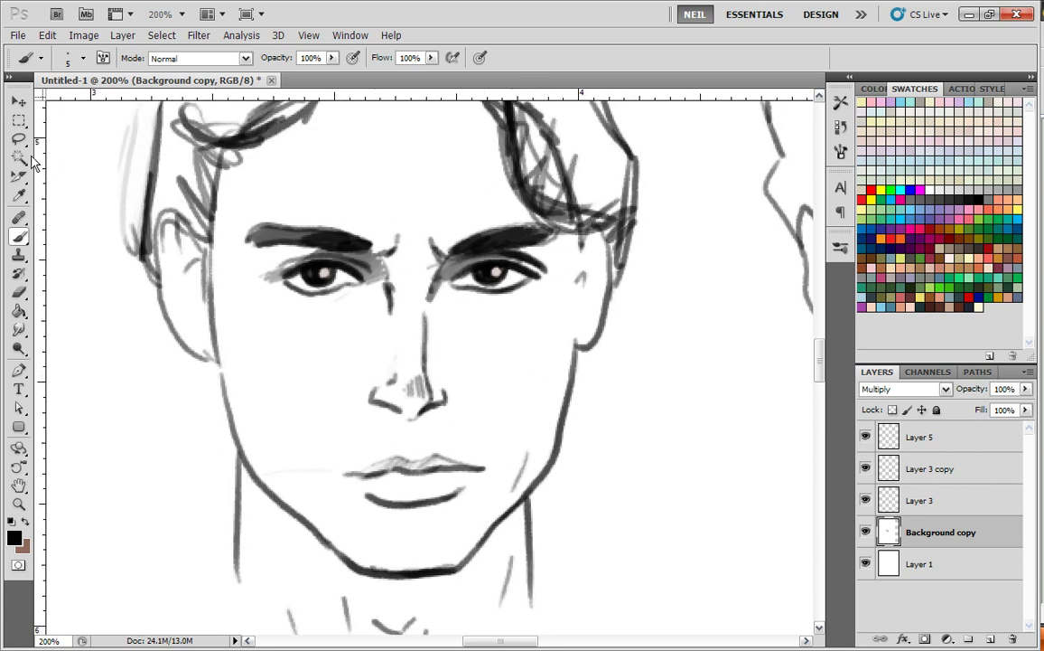
# - Erase the left face's lips and the cheek crease beside the mouth, and return to the Brush
pyautogui.click(18, 138)
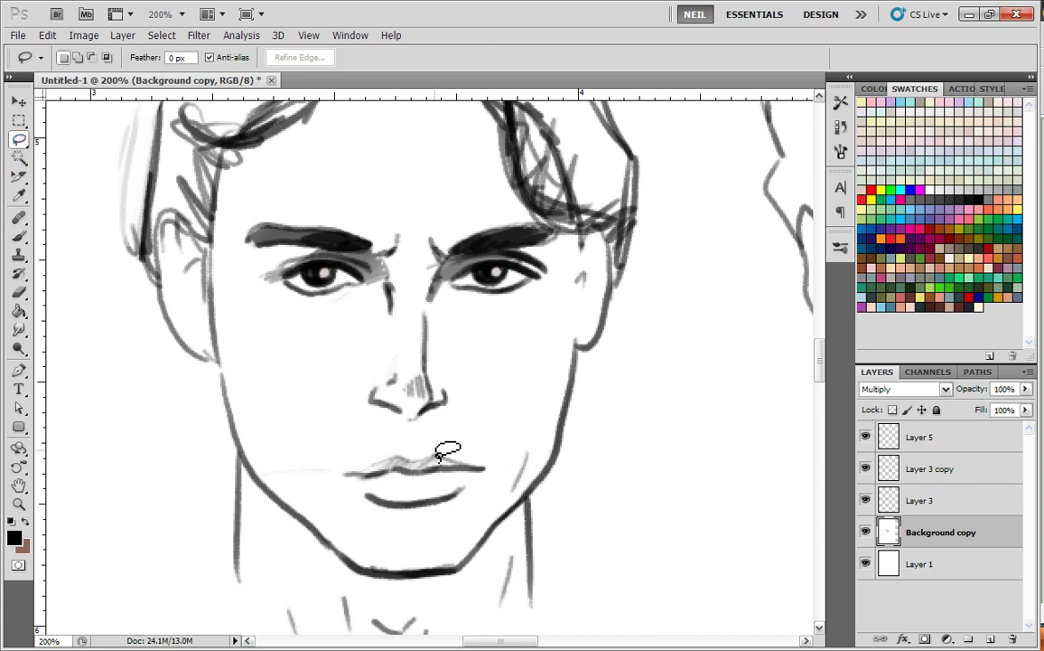
pyautogui.click(24, 291)
pyautogui.moveTo(479, 481)
pyautogui.mouseDown()
pyautogui.moveTo(475, 467)
pyautogui.moveTo(320, 483)
pyautogui.moveTo(494, 468)
pyautogui.moveTo(455, 475)
pyautogui.mouseUp()
pyautogui.click(19, 235)
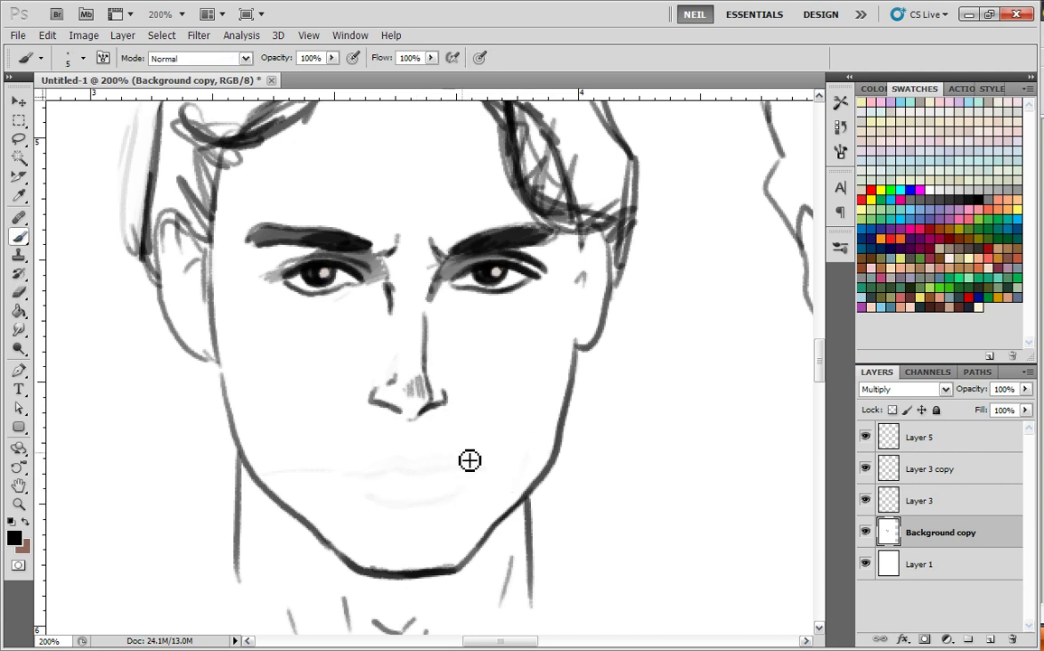
# - Redraw the left face's mouth as a thick downturned line with a short dark shadow beneath it, and compare the faces
pyautogui.moveTo(469, 462)
pyautogui.mouseDown()
pyautogui.moveTo(340, 470)
pyautogui.moveTo(333, 459)
pyautogui.mouseUp()
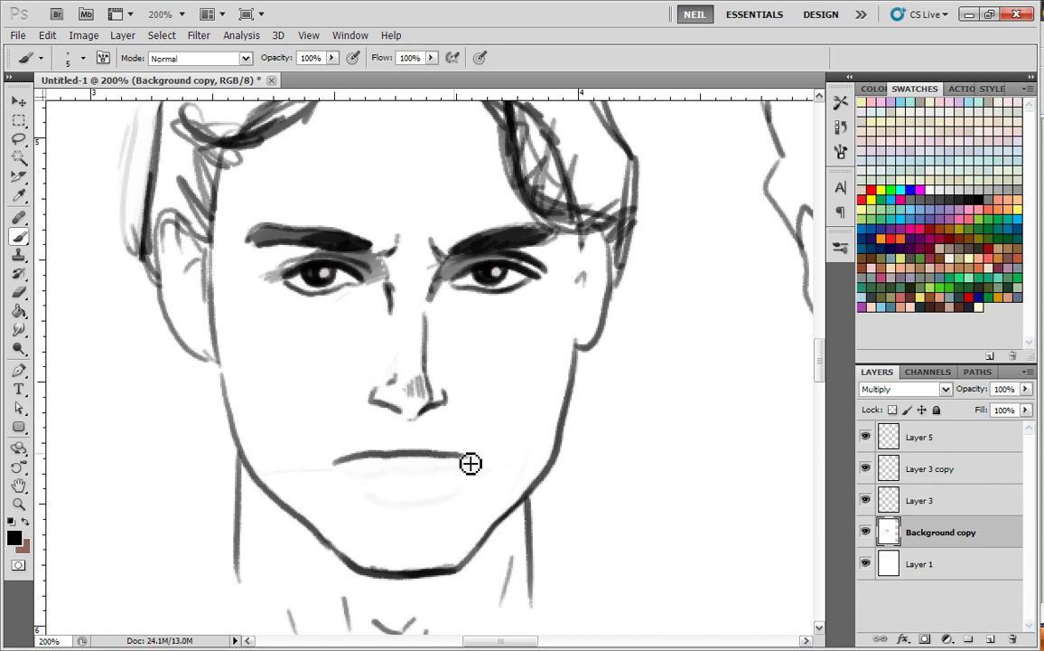
pyautogui.hotkey('ctrl', '+')
pyautogui.hotkey('ctrl', 'z')
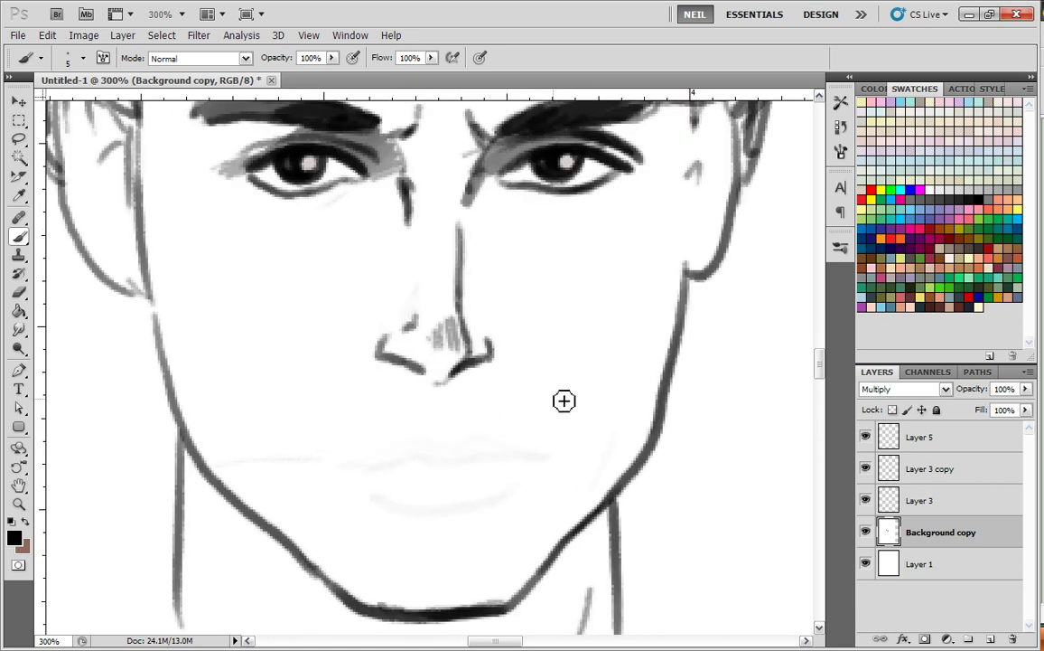
pyautogui.moveTo(327, 443)
pyautogui.mouseDown()
pyautogui.moveTo(458, 437)
pyautogui.moveTo(547, 452)
pyautogui.mouseUp()
pyautogui.moveTo(318, 449)
pyautogui.mouseDown()
pyautogui.moveTo(426, 431)
pyautogui.moveTo(547, 449)
pyautogui.mouseUp()
pyautogui.moveTo(418, 489)
pyautogui.mouseDown()
pyautogui.moveTo(461, 486)
pyautogui.moveTo(393, 490)
pyautogui.moveTo(409, 473)
pyautogui.mouseUp()
pyautogui.moveTo(485, 511); pyautogui.dragTo(503, 366)
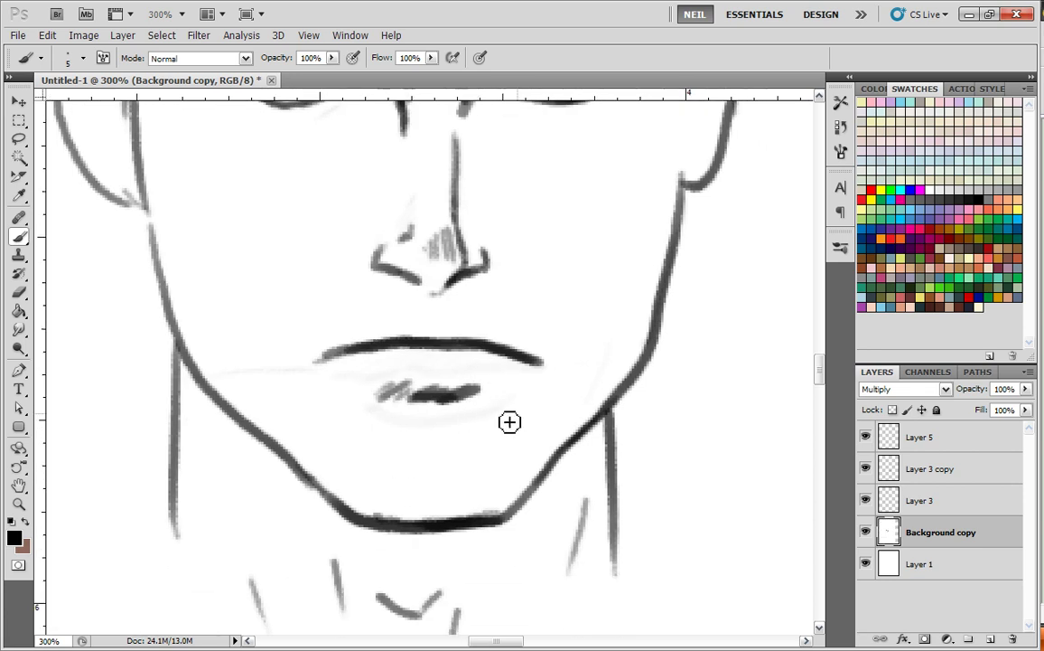
pyautogui.hotkey('ctrl', '-')
pyautogui.hotkey('ctrl', '-')
pyautogui.moveTo(656, 334); pyautogui.dragTo(585, 433)
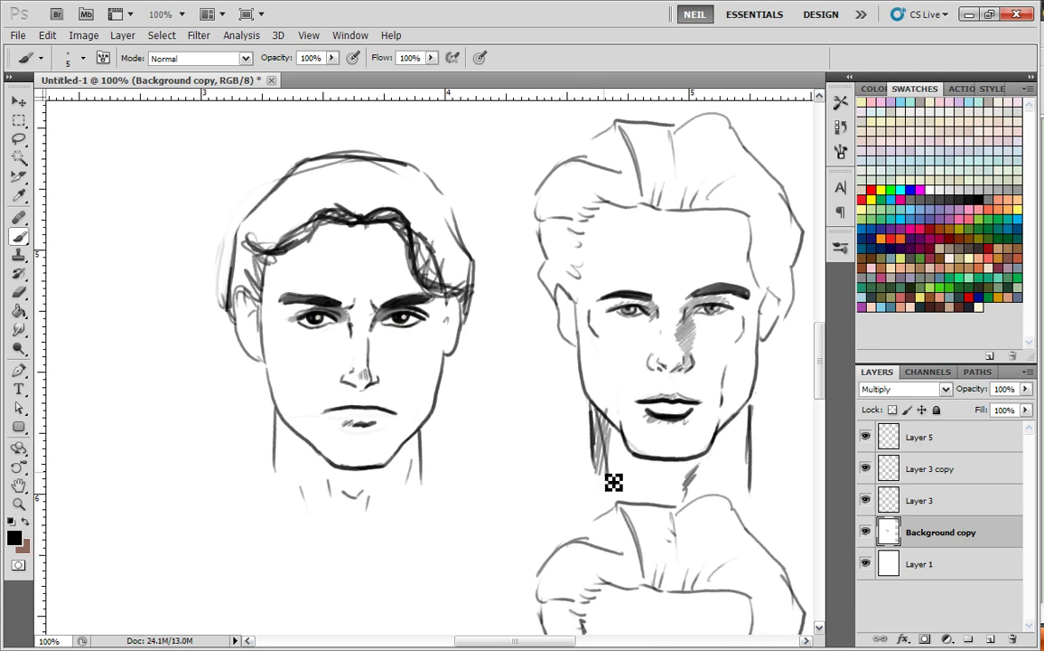
# - Draw an angled cheekbone crease below the outer corner of each eye on the left face, replacing the first attempts
pyautogui.hotkey('ctrl', '+')
pyautogui.moveTo(192, 305); pyautogui.dragTo(293, 279)
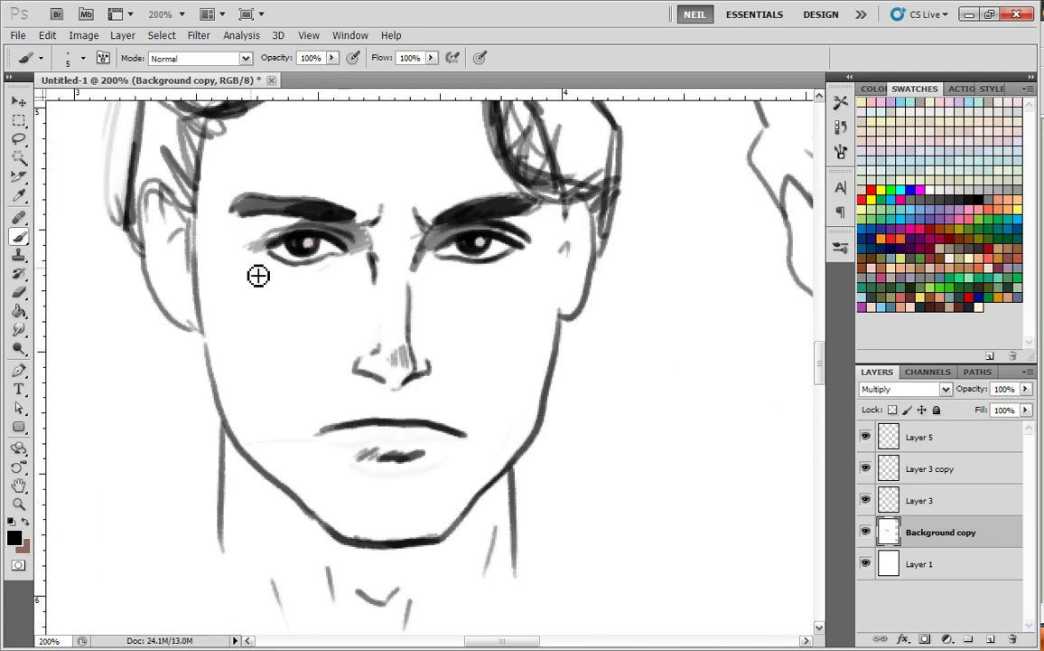
pyautogui.moveTo(229, 260); pyautogui.dragTo(233, 291)
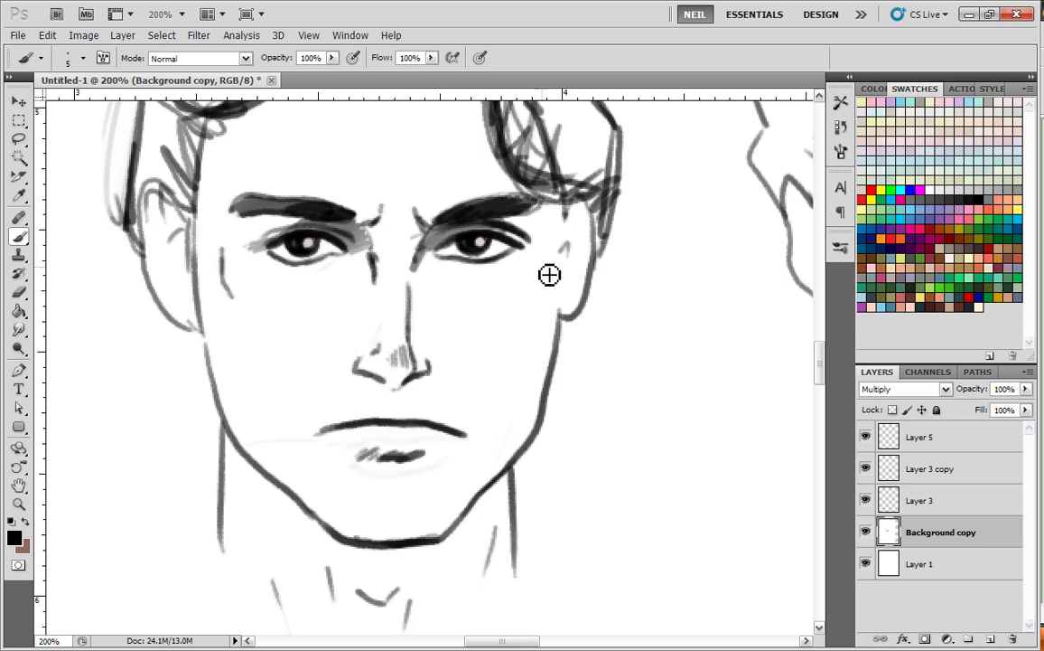
pyautogui.moveTo(544, 258)
pyautogui.mouseDown()
pyautogui.moveTo(548, 300)
pyautogui.moveTo(526, 335)
pyautogui.mouseUp()
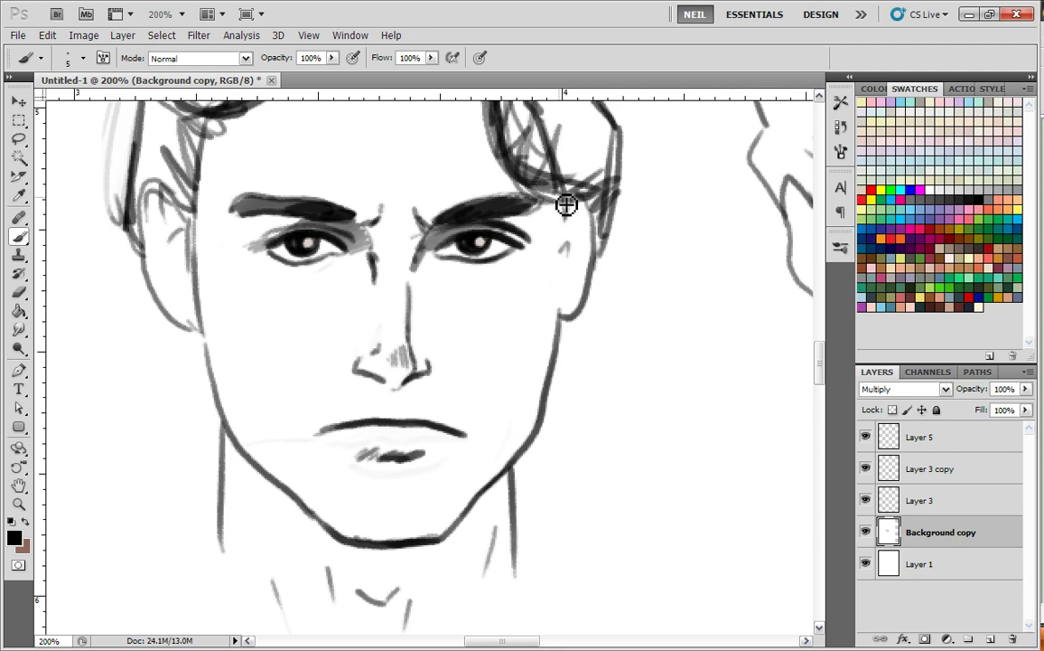
pyautogui.moveTo(218, 242); pyautogui.dragTo(214, 302)
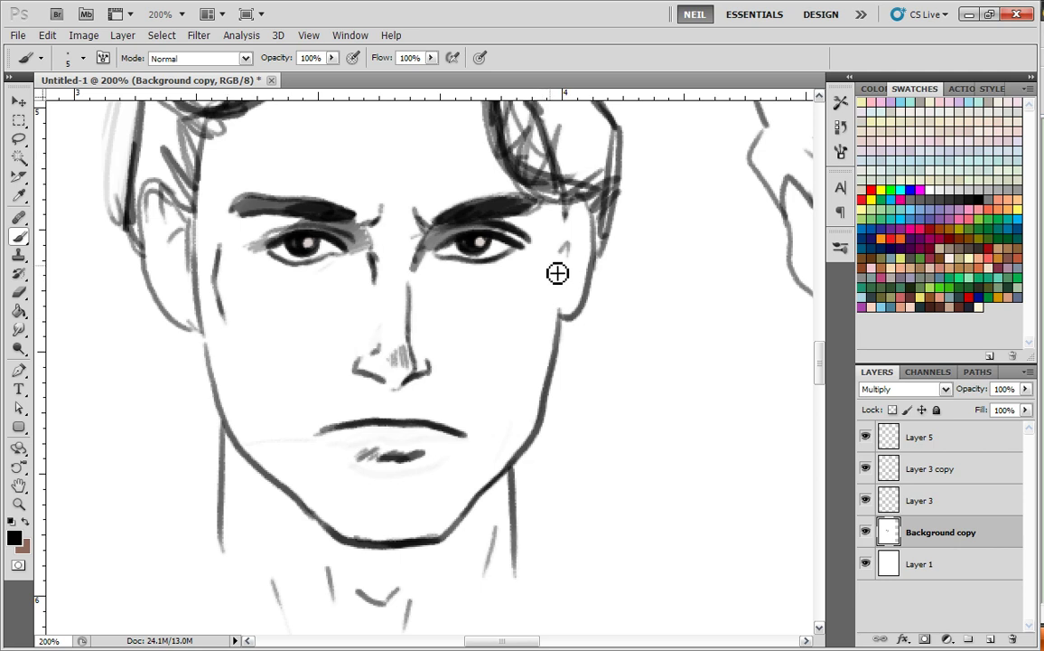
pyautogui.moveTo(553, 243)
pyautogui.mouseDown()
pyautogui.moveTo(559, 310)
pyautogui.moveTo(539, 346)
pyautogui.moveTo(498, 311)
pyautogui.mouseUp()
pyautogui.moveTo(561, 333); pyautogui.dragTo(558, 330)
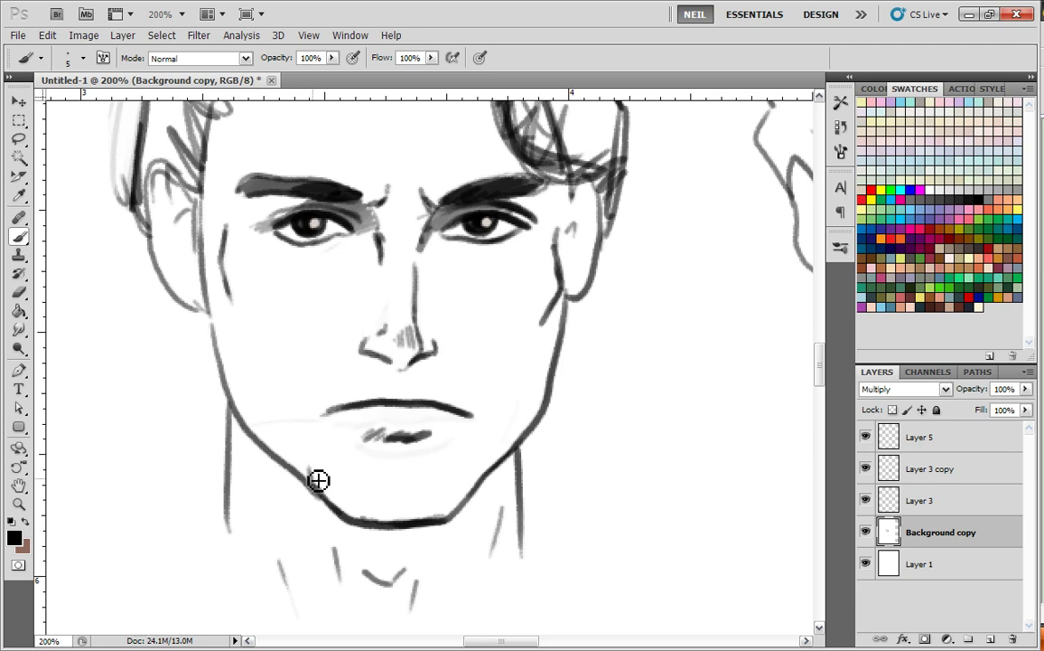
# - Draw a slanted crease on each side of the left face's mouth down to the chin corners, and compare the faces
pyautogui.moveTo(318, 485); pyautogui.dragTo(295, 383)
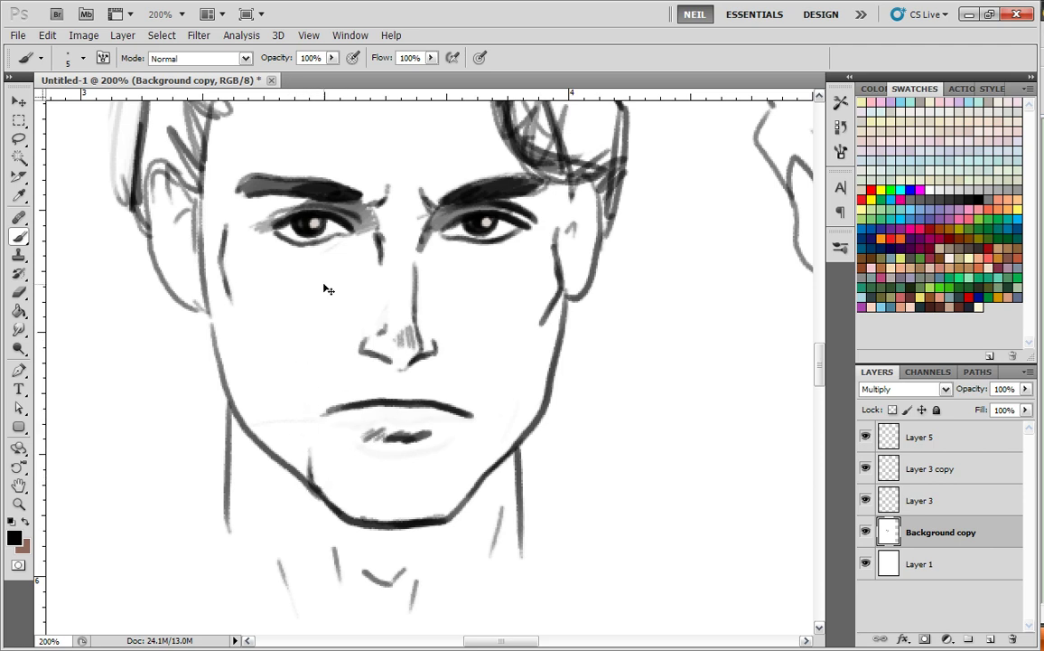
pyautogui.moveTo(286, 392); pyautogui.dragTo(312, 483)
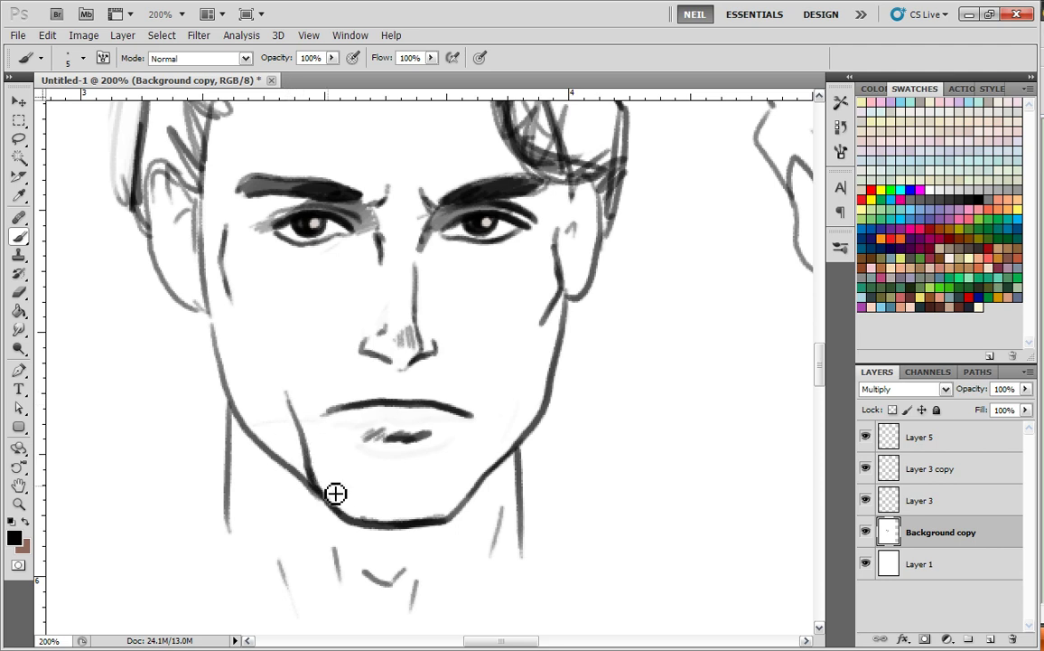
pyautogui.moveTo(503, 382); pyautogui.dragTo(484, 481)
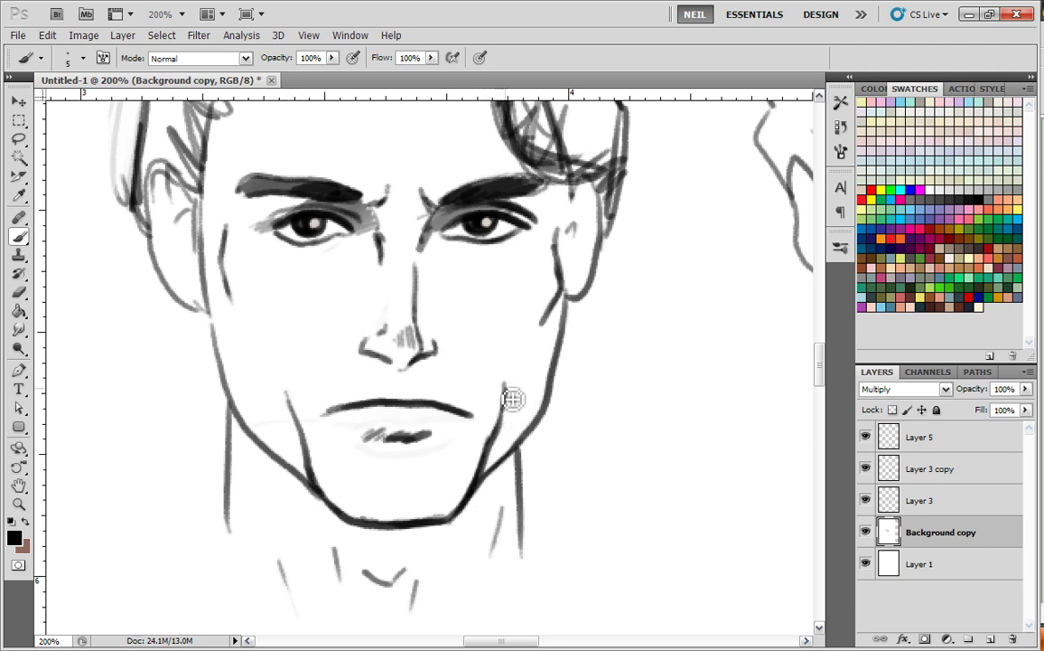
pyautogui.hotkey('ctrl', '-')
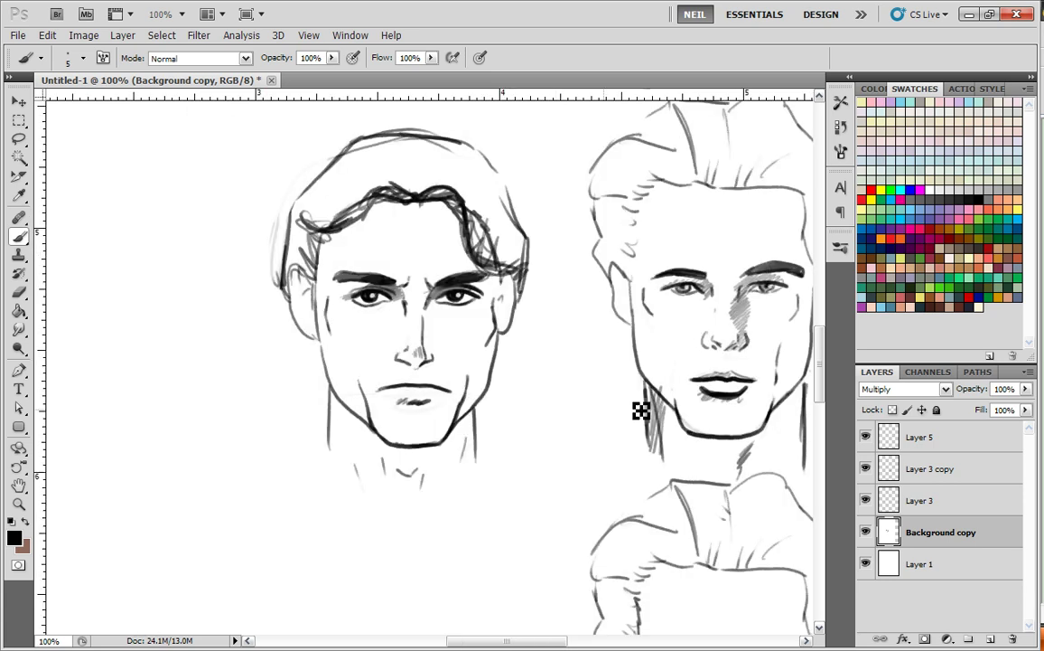
pyautogui.moveTo(474, 439); pyautogui.dragTo(462, 470)
pyautogui.hotkey('ctrl', '+')
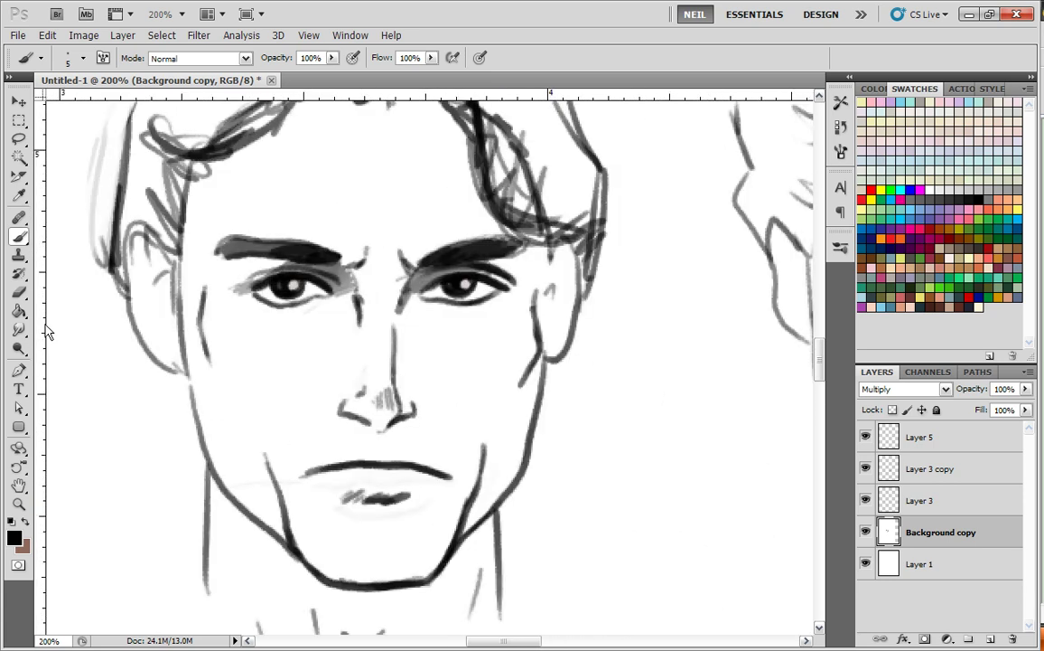
# - Erase the left face's chin line between the two creases and return to the Brush
pyautogui.click(20, 291)
pyautogui.moveTo(320, 560)
pyautogui.mouseDown()
pyautogui.moveTo(325, 569)
pyautogui.moveTo(422, 562)
pyautogui.moveTo(406, 575)
pyautogui.moveTo(311, 542)
pyautogui.mouseUp()
pyautogui.click(18, 235)
pyautogui.scroll(-2, 474, 497)
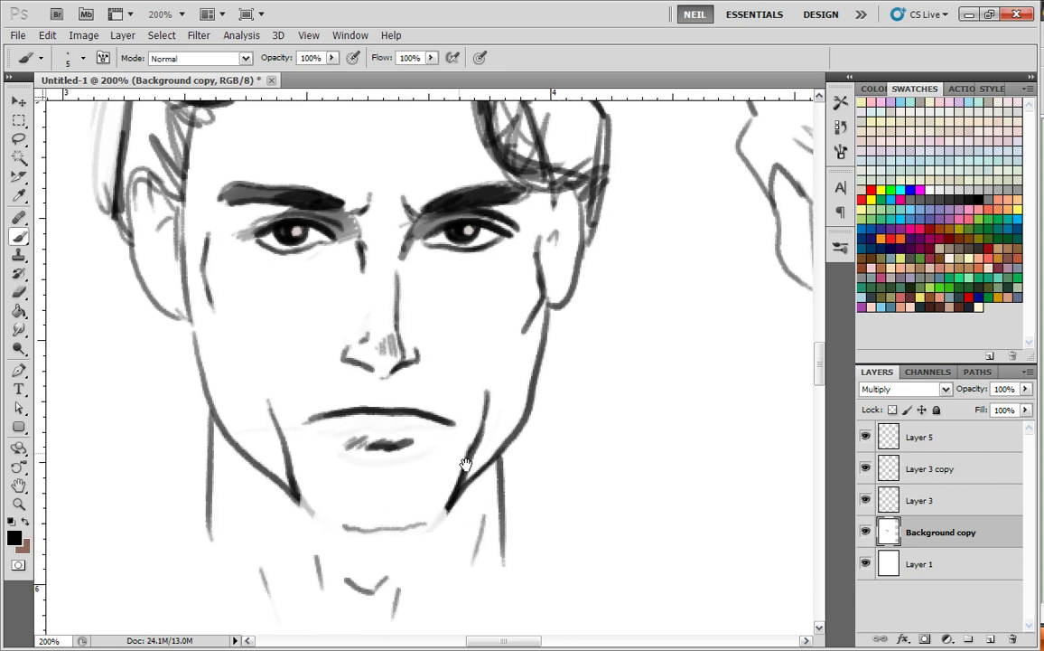
# - Try a broader, squared chin line with hatching beside it on the left face, compare the faces, and undo the strokes
pyautogui.moveTo(465, 503)
pyautogui.mouseDown()
pyautogui.moveTo(431, 550)
pyautogui.moveTo(358, 551)
pyautogui.moveTo(339, 530)
pyautogui.moveTo(353, 548)
pyautogui.moveTo(330, 554)
pyautogui.moveTo(301, 509)
pyautogui.mouseUp()
pyautogui.moveTo(367, 467); pyautogui.dragTo(376, 391)
pyautogui.moveTo(327, 444)
pyautogui.mouseDown()
pyautogui.moveTo(310, 426)
pyautogui.moveTo(277, 324)
pyautogui.mouseUp()
pyautogui.moveTo(318, 386); pyautogui.dragTo(305, 405)
pyautogui.moveTo(321, 396)
pyautogui.mouseDown()
pyautogui.moveTo(310, 425)
pyautogui.moveTo(323, 403)
pyautogui.mouseUp()
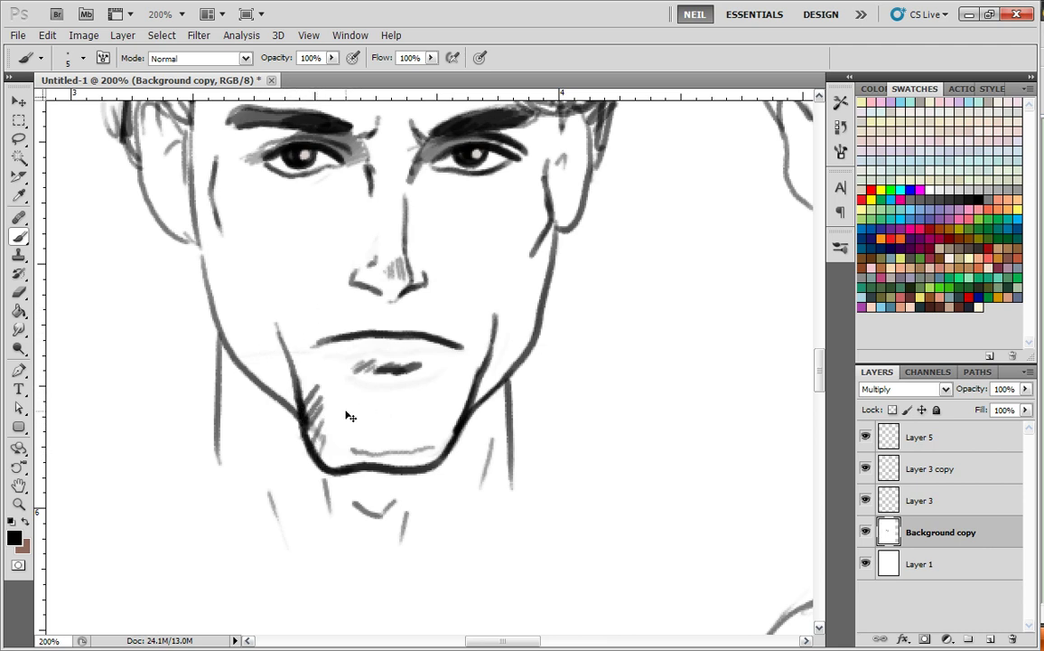
pyautogui.hotkey('ctrl', '-')
pyautogui.hotkey('ctrl', '-')
pyautogui.hotkey('ctrl', '+')
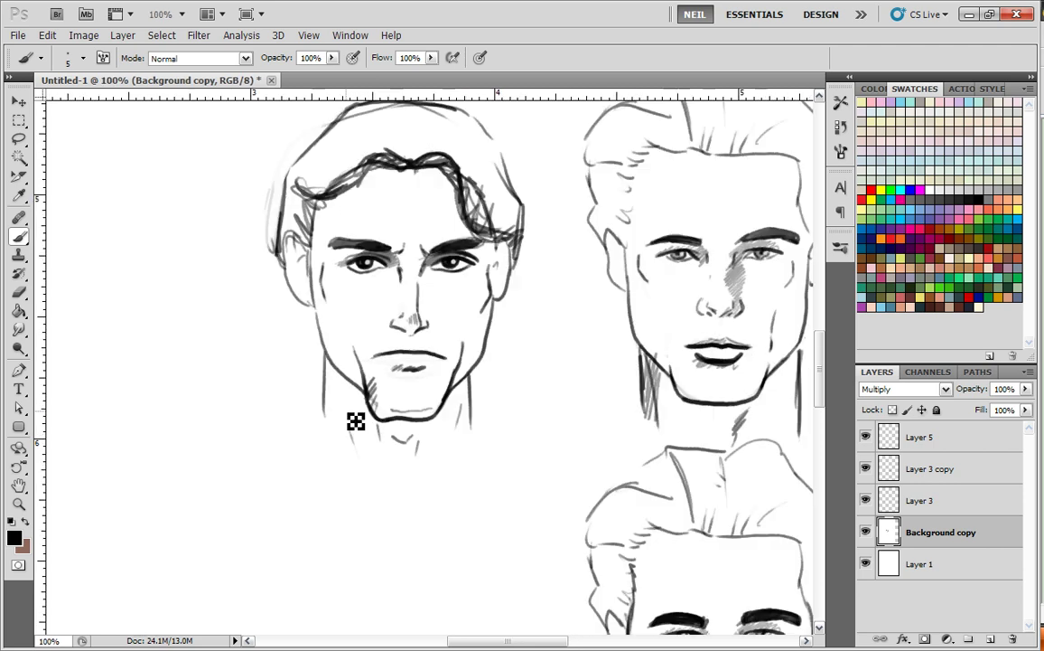
pyautogui.moveTo(564, 415); pyautogui.dragTo(536, 420)
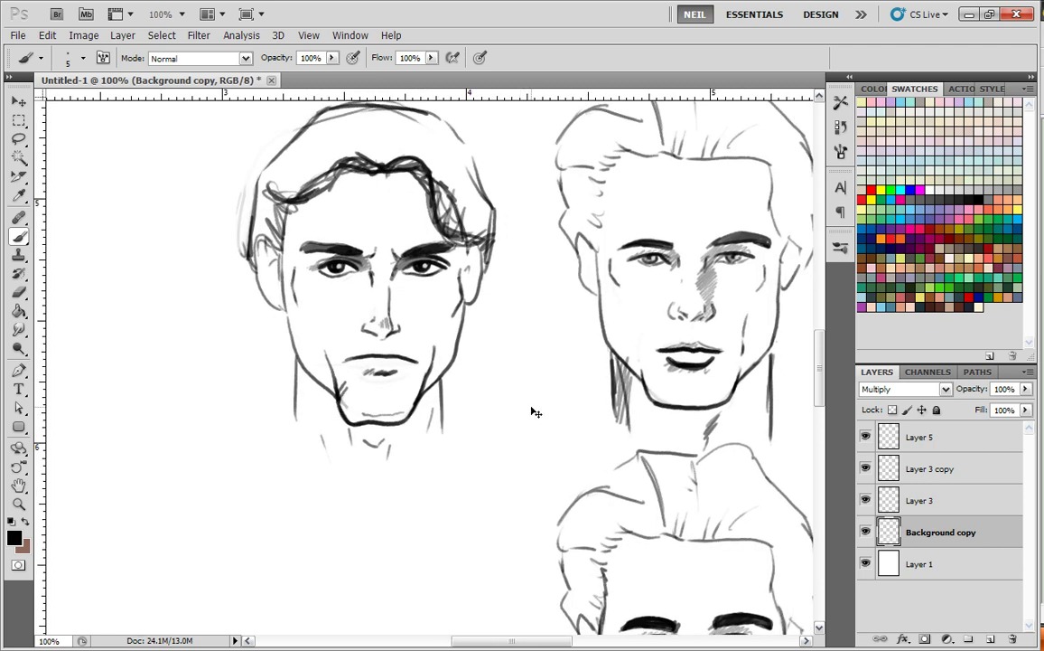
pyautogui.hotkey('ctrl', 'z')
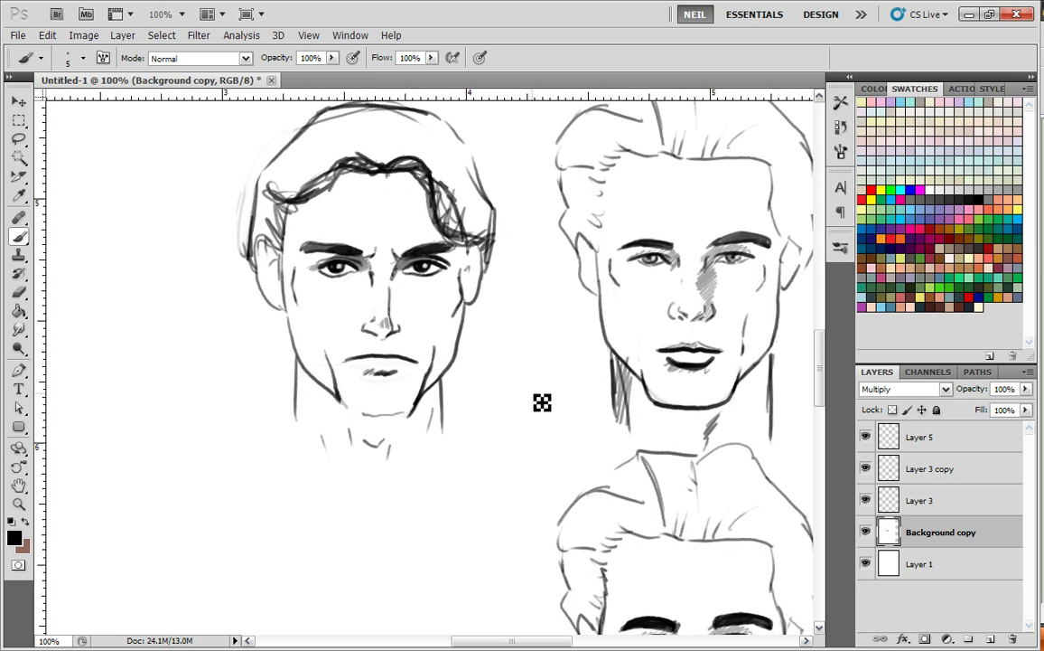
# - Erase the leftover chin line on Layer 3 and the stray jaw end, then return to the Brush on the Background copy layer
pyautogui.hotkey('ctrl', '+')
pyautogui.moveTo(527, 436); pyautogui.dragTo(542, 393)
pyautogui.click(866, 531)
pyautogui.click(866, 531)
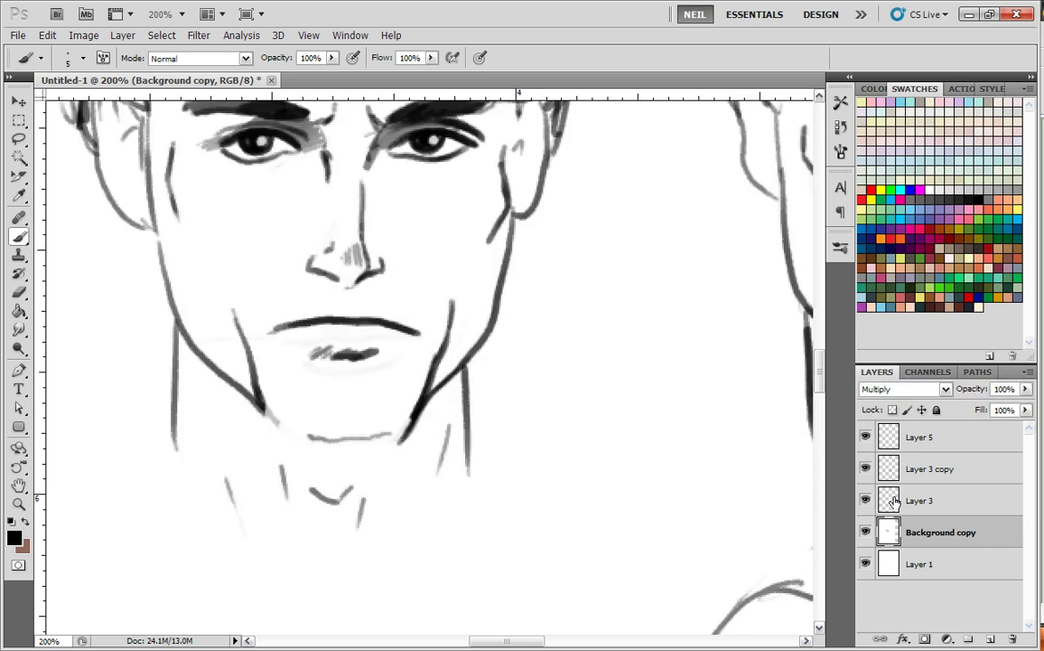
pyautogui.click(901, 502)
pyautogui.press('e')
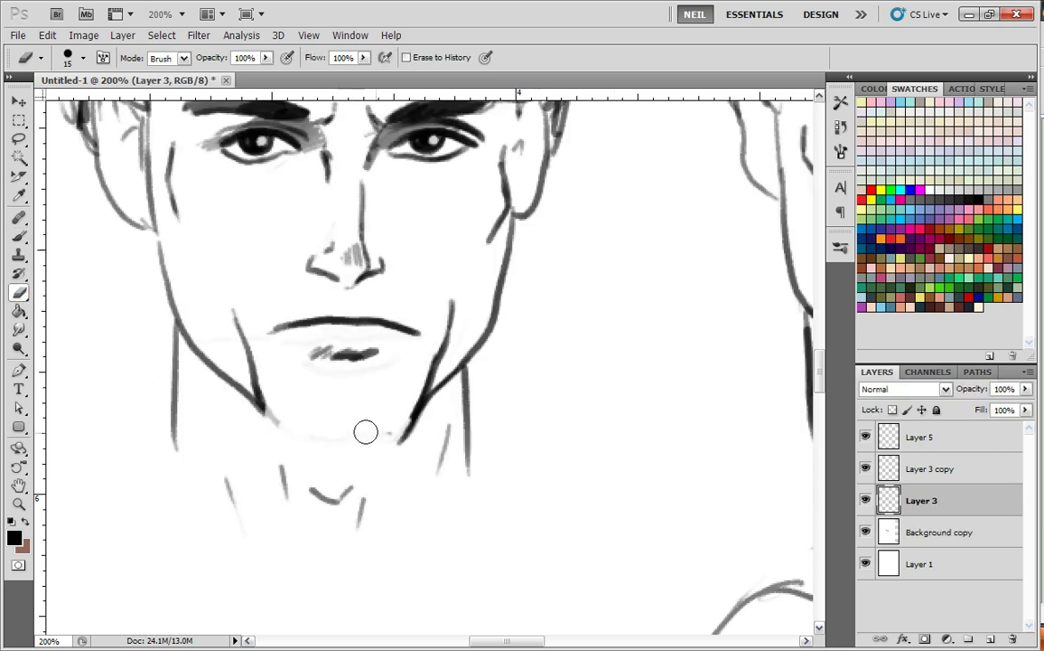
pyautogui.click(896, 531)
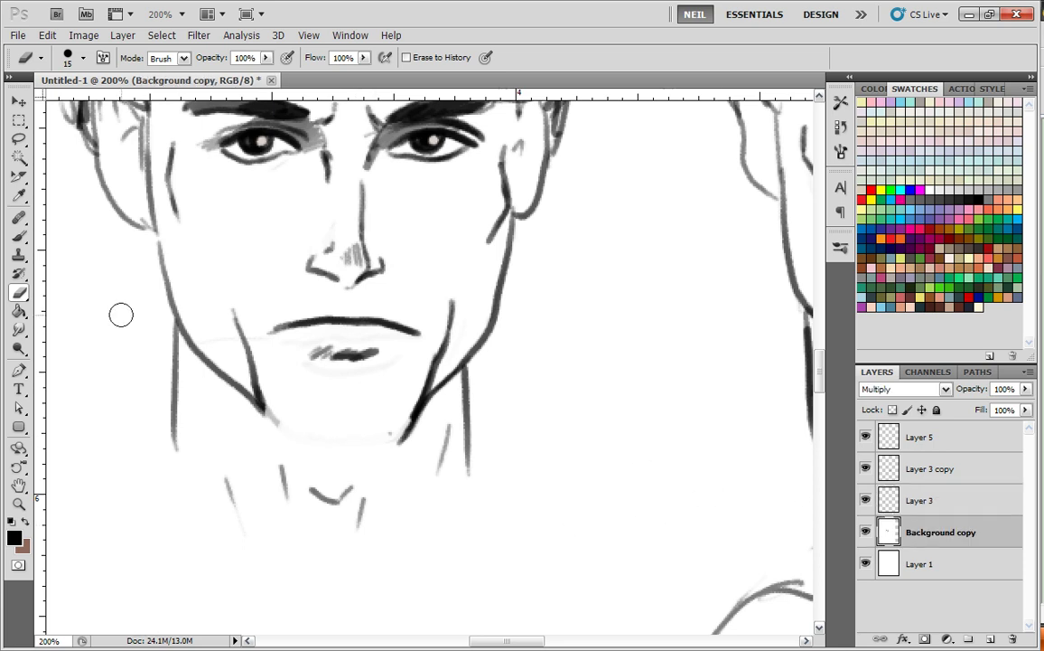
pyautogui.press('b')
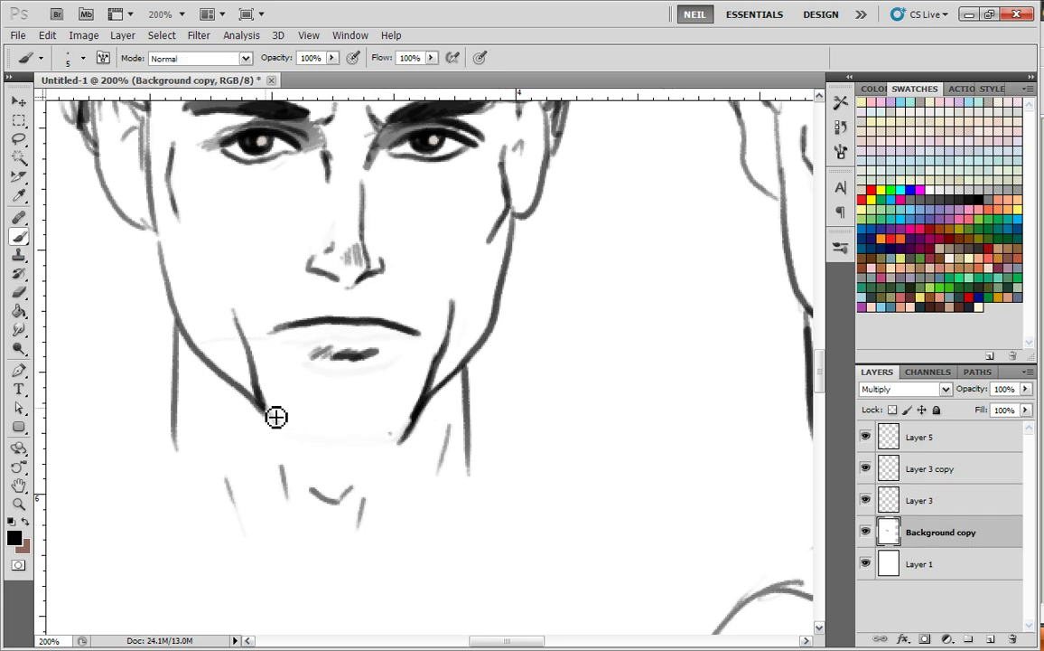
# - Draw a thick, slightly dented chin line joining both jaw creases on the left face, and compare the faces
pyautogui.moveTo(269, 410)
pyautogui.mouseDown()
pyautogui.moveTo(307, 440)
pyautogui.moveTo(379, 442)
pyautogui.moveTo(429, 411)
pyautogui.moveTo(395, 440)
pyautogui.moveTo(319, 439)
pyautogui.moveTo(268, 410)
pyautogui.mouseUp()
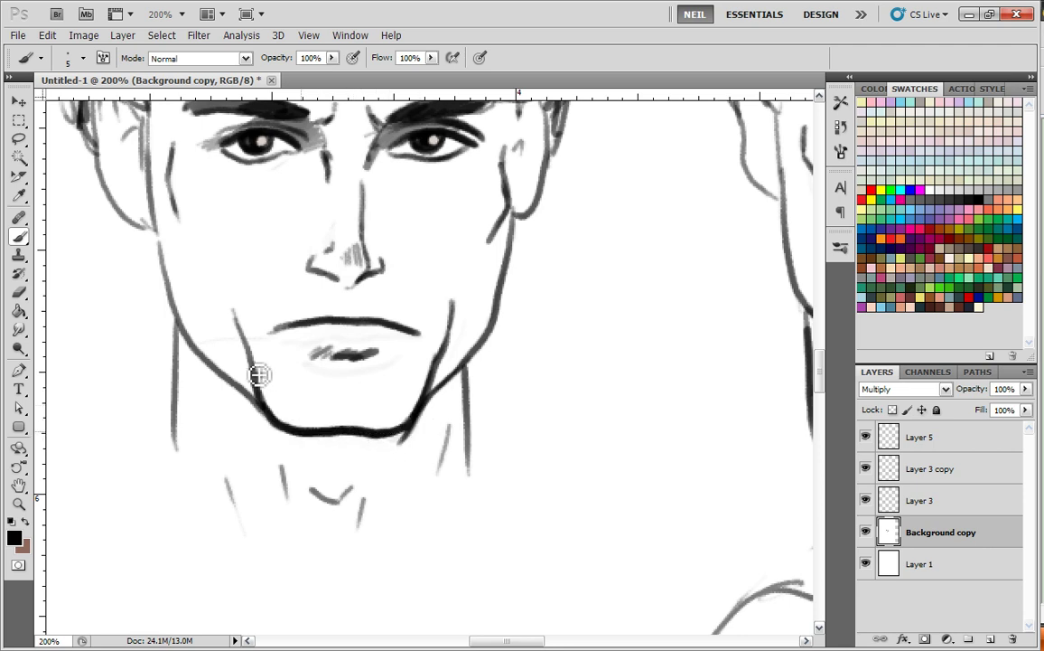
pyautogui.hotkey('ctrl', '-')
pyautogui.hotkey('ctrl', '-')
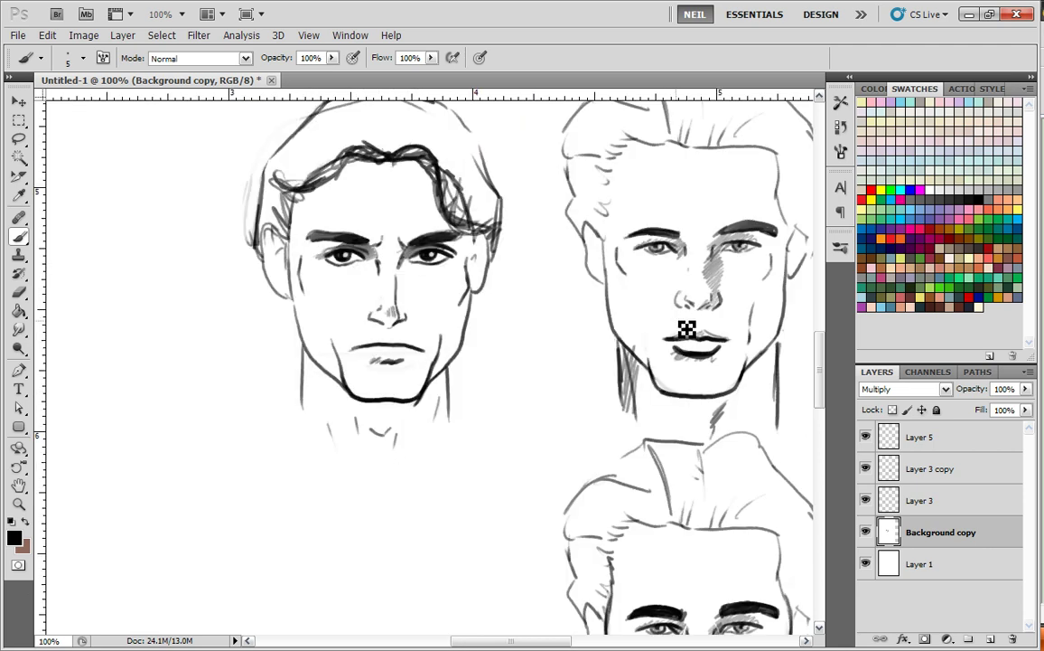
# - Erase the upper parts of the creases beside the left face's mouth, keeping the chin corners, and compare the faces
pyautogui.hotkey('ctrl', '+')
pyautogui.hotkey('ctrl', '+')
pyautogui.press('e')
pyautogui.moveTo(231, 307)
pyautogui.mouseDown()
pyautogui.moveTo(250, 366)
pyautogui.moveTo(234, 303)
pyautogui.mouseUp()
pyautogui.moveTo(461, 313); pyautogui.dragTo(410, 377)
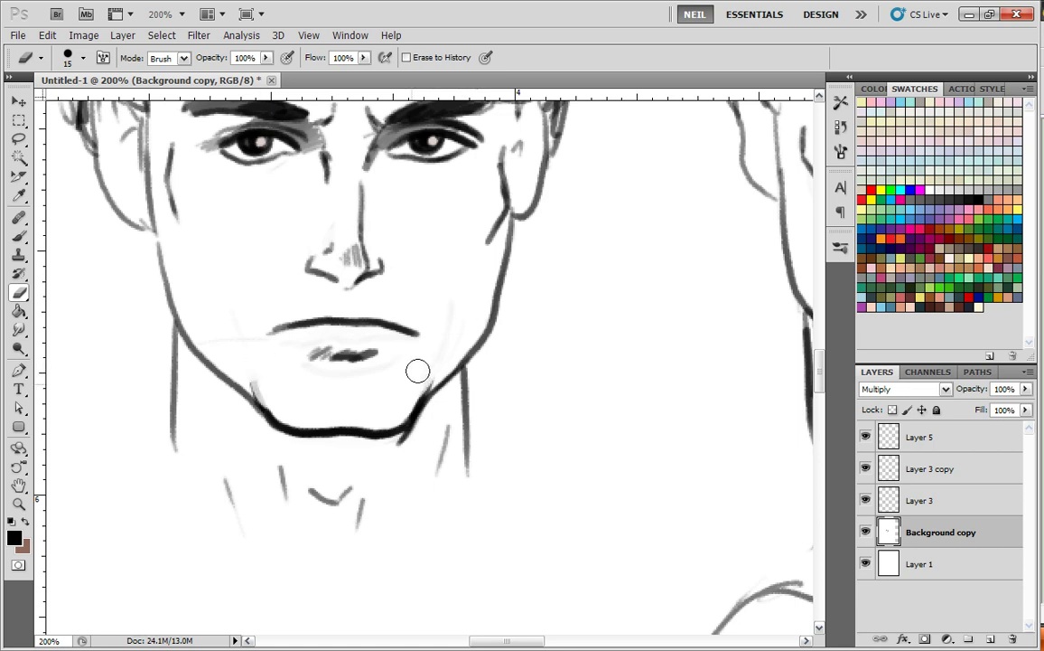
pyautogui.hotkey('ctrl', '-')
pyautogui.hotkey('ctrl', '+')
# - Lasso the left face's chin, move it slightly down to lengthen the jaw, and deselect it
pyautogui.click(18, 138)
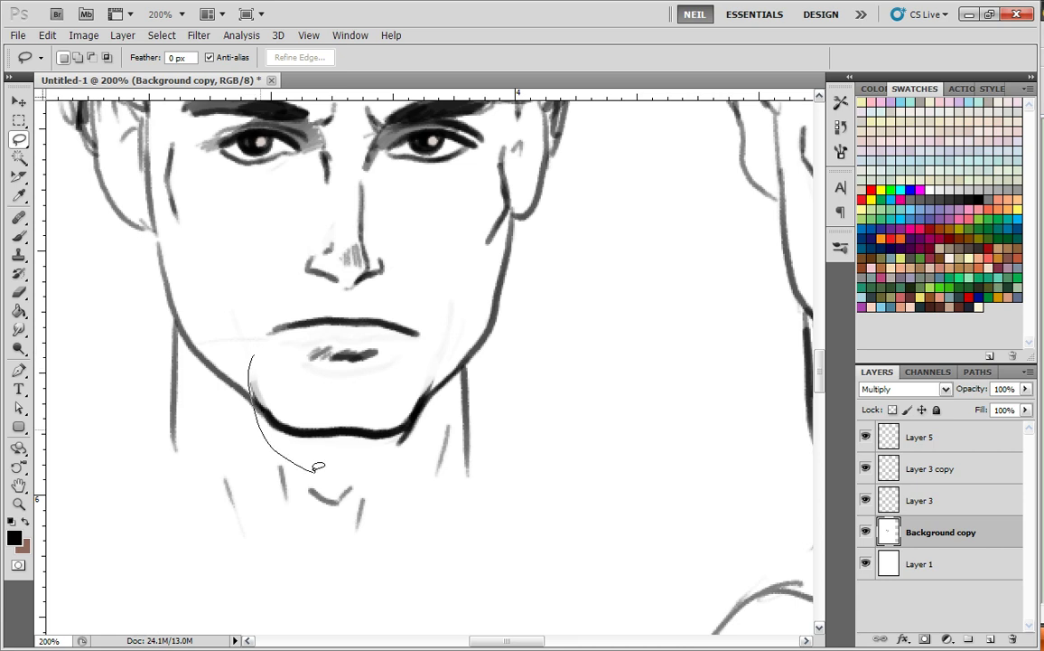
pyautogui.moveTo(434, 414); pyautogui.dragTo(254, 356)
pyautogui.click(18, 102)
pyautogui.moveTo(402, 429); pyautogui.dragTo(397, 437)
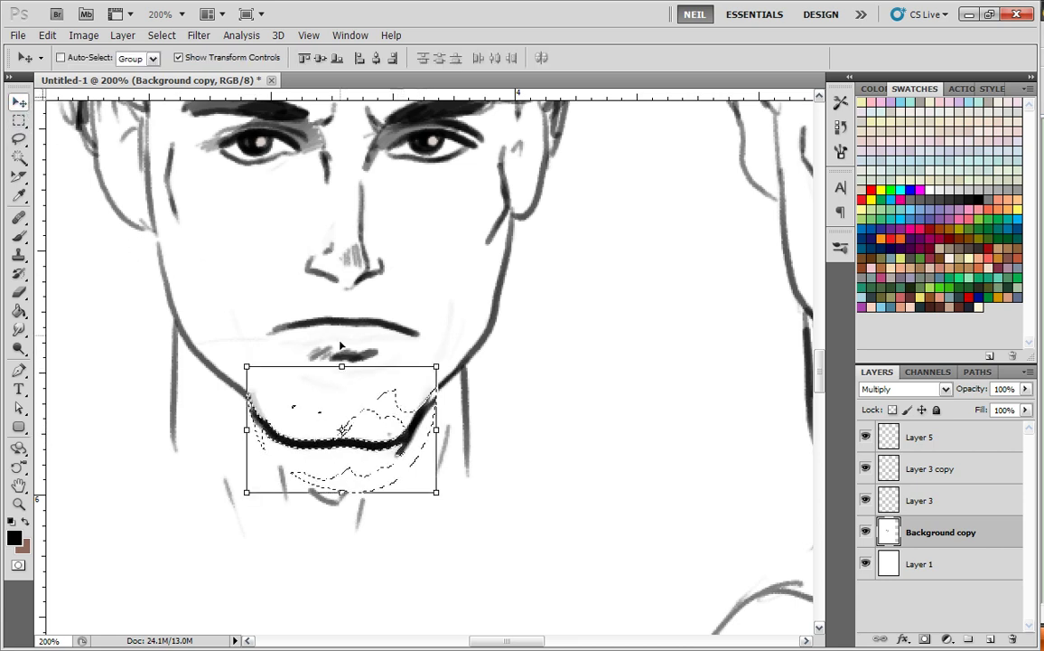
pyautogui.click(20, 141)
pyautogui.hotkey('ctrl', 'd')
# - Redraw the jaw lines on both sides to join the lowered chin, and compare all the faces
pyautogui.click(18, 236)
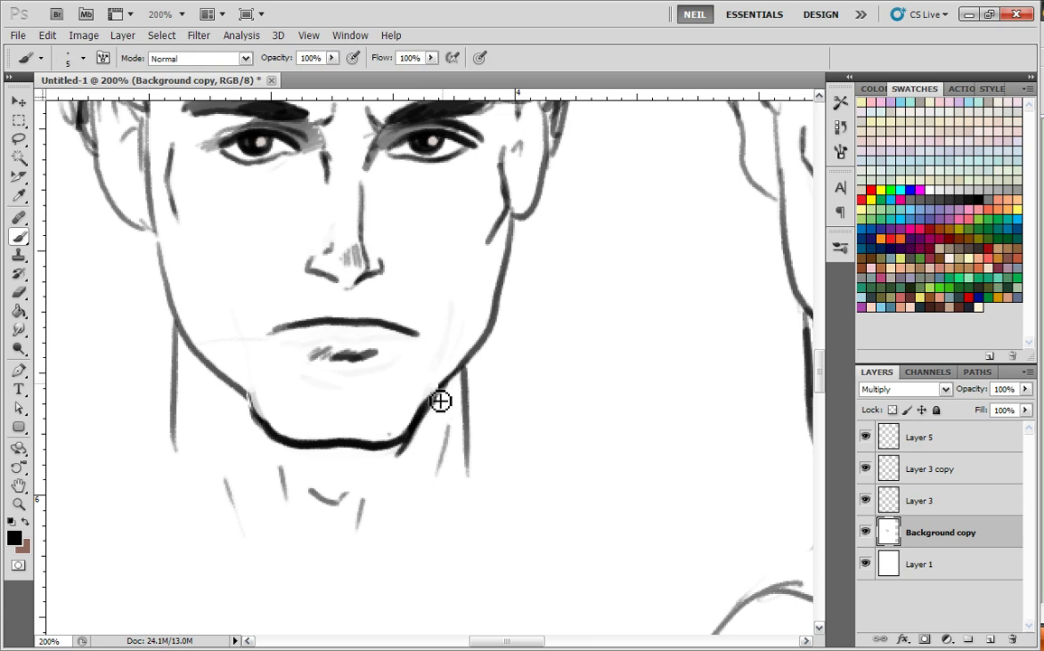
pyautogui.moveTo(268, 422); pyautogui.dragTo(216, 365)
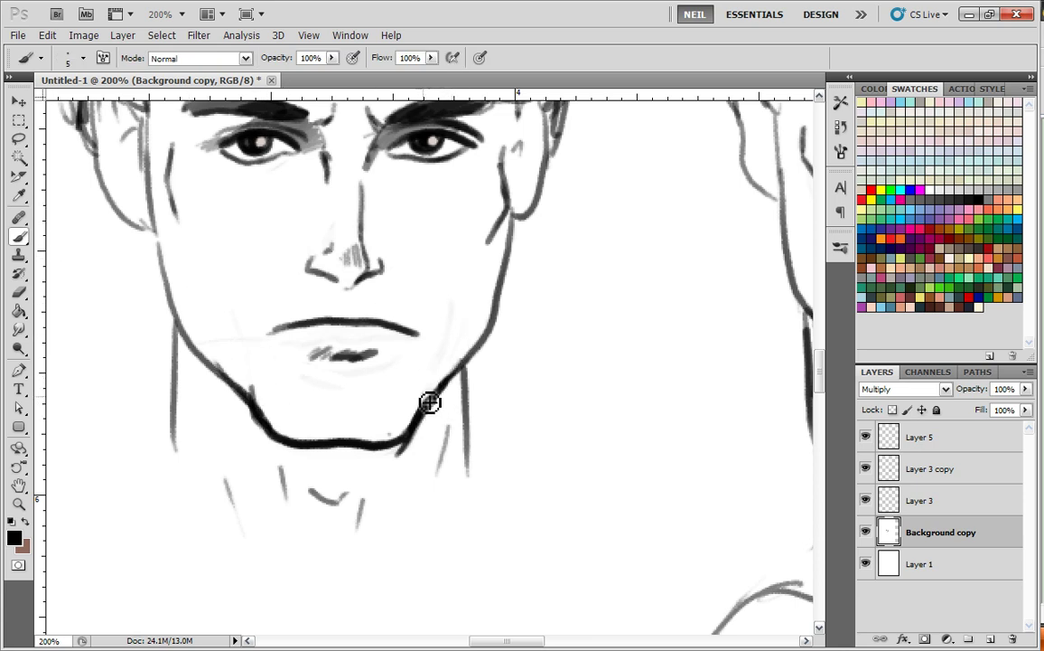
pyautogui.hotkey('ctrl', '-')
pyautogui.hotkey('ctrl', '-')
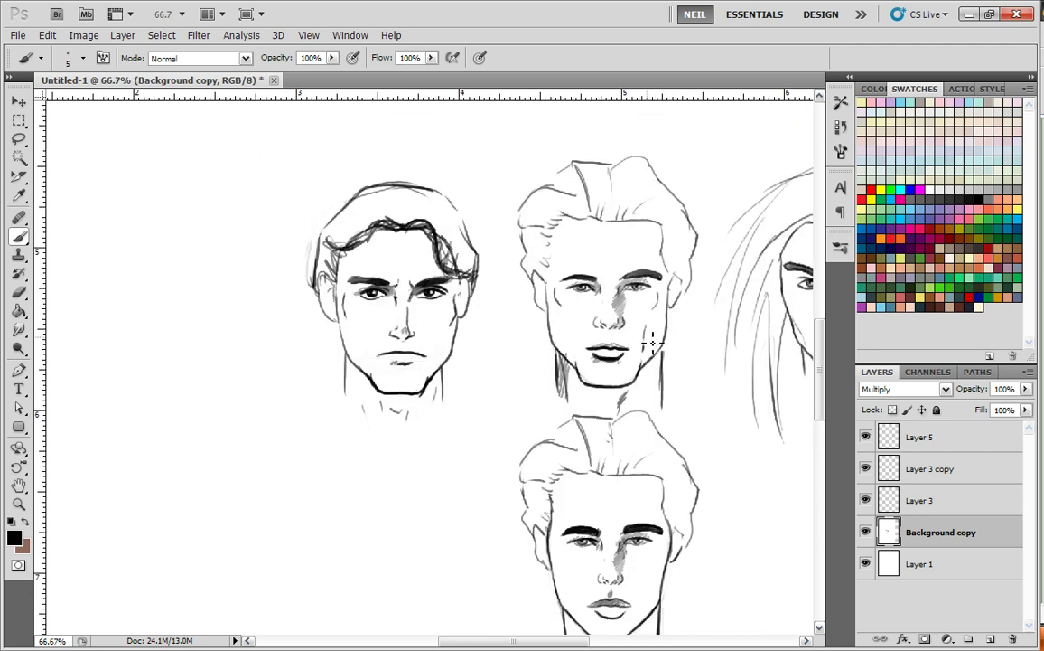
pyautogui.moveTo(706, 374); pyautogui.dragTo(643, 383)
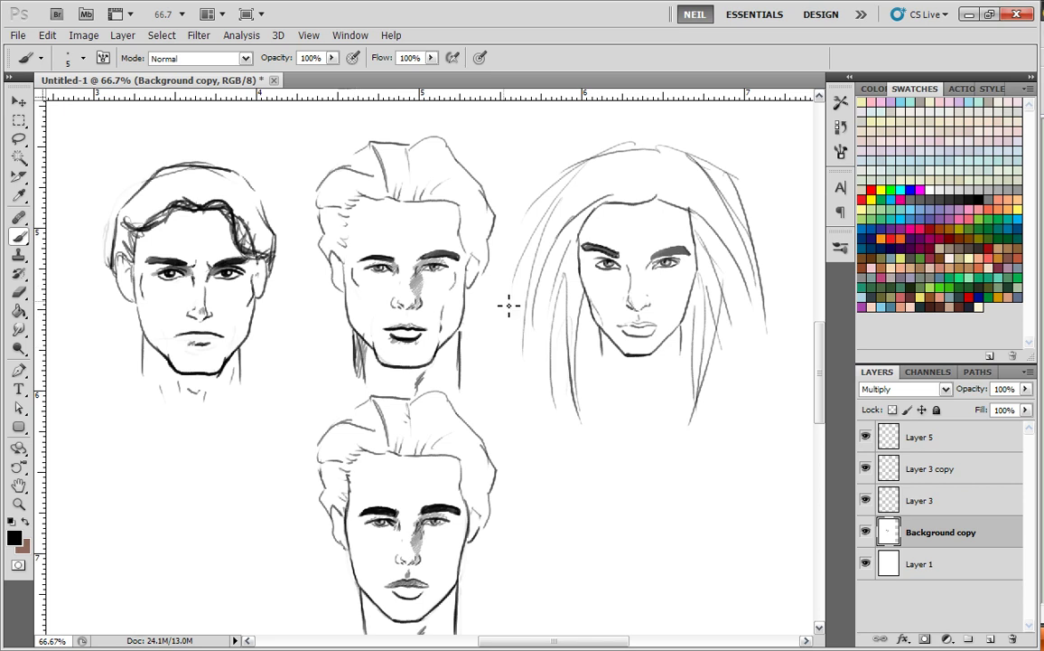
pyautogui.moveTo(478, 424); pyautogui.dragTo(430, 342)
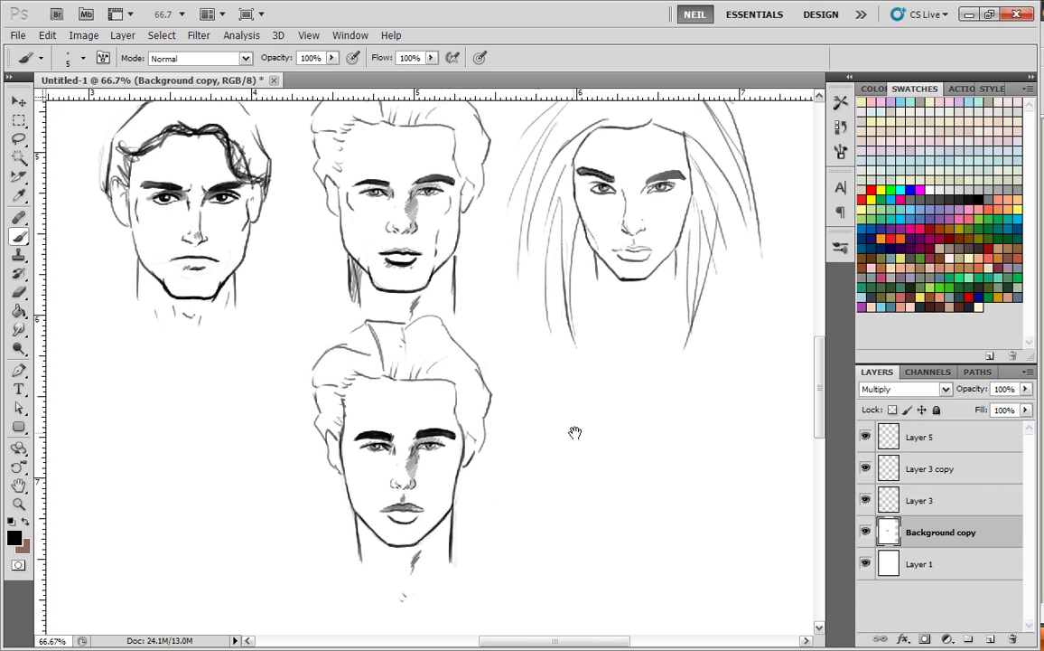
pyautogui.moveTo(585, 430); pyautogui.dragTo(576, 455)
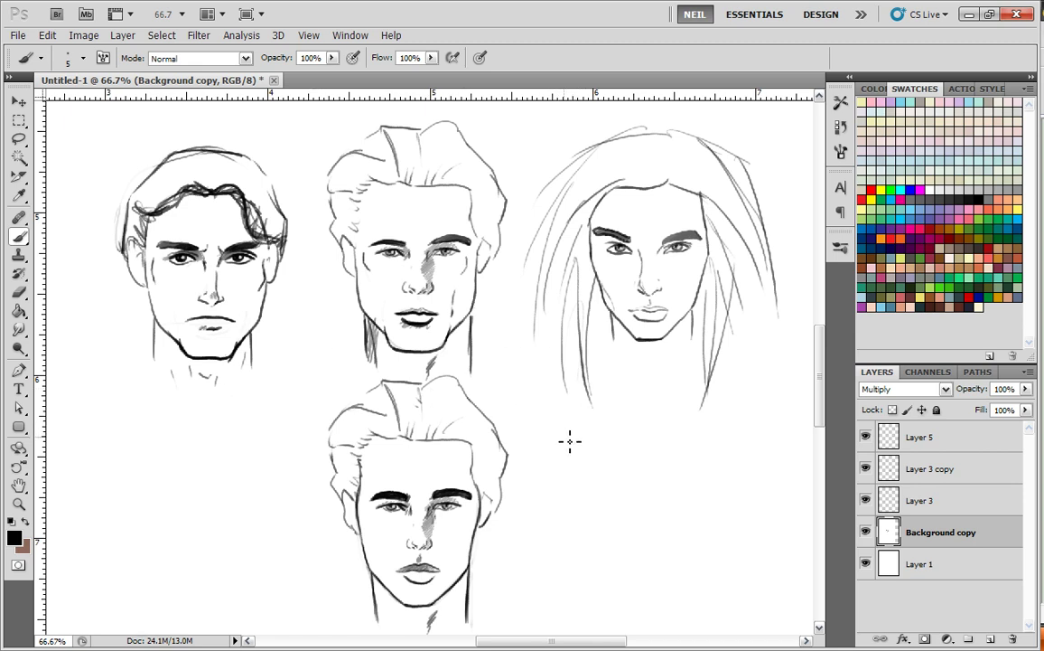
pyautogui.moveTo(570, 500); pyautogui.dragTo(568, 490)
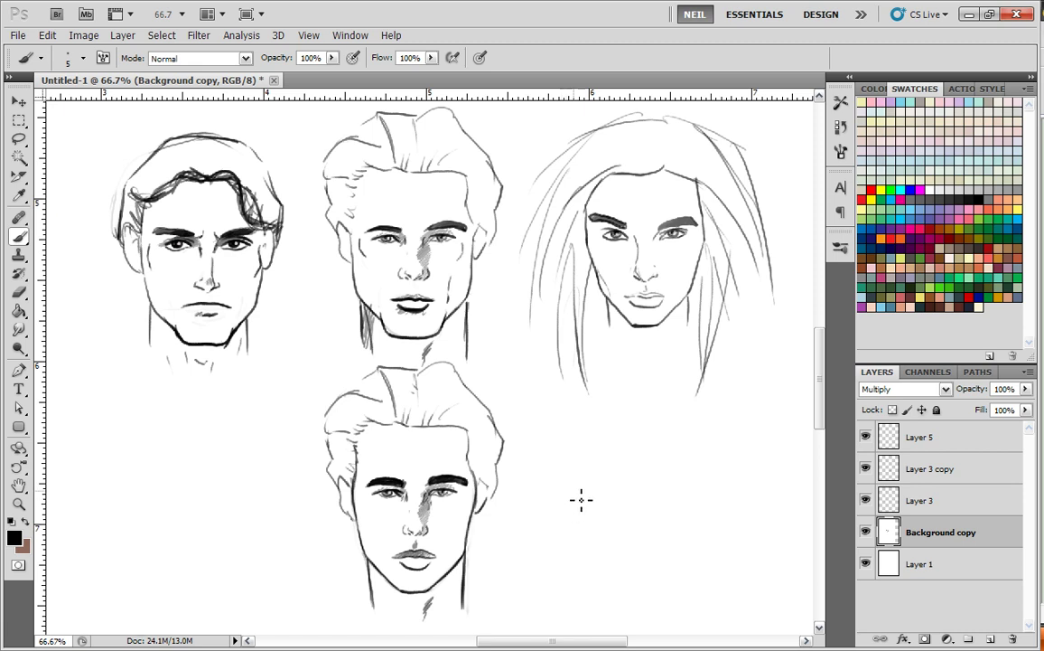
# - Draw a long, thin cheekbone line from beside each eye down the cheek on the lower male face
pyautogui.hotkey('ctrl', '+')
pyautogui.moveTo(553, 526)
pyautogui.mouseDown()
pyautogui.moveTo(556, 382)
pyautogui.moveTo(537, 390)
pyautogui.mouseUp()
pyautogui.hotkey('ctrl', '+')
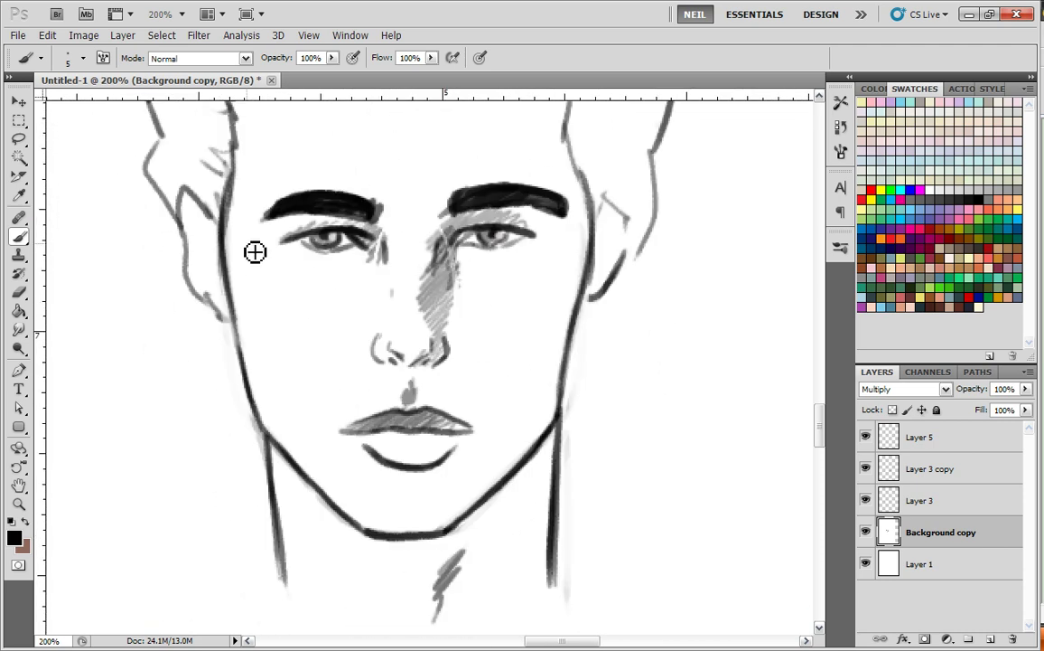
pyautogui.moveTo(244, 233); pyautogui.dragTo(278, 372)
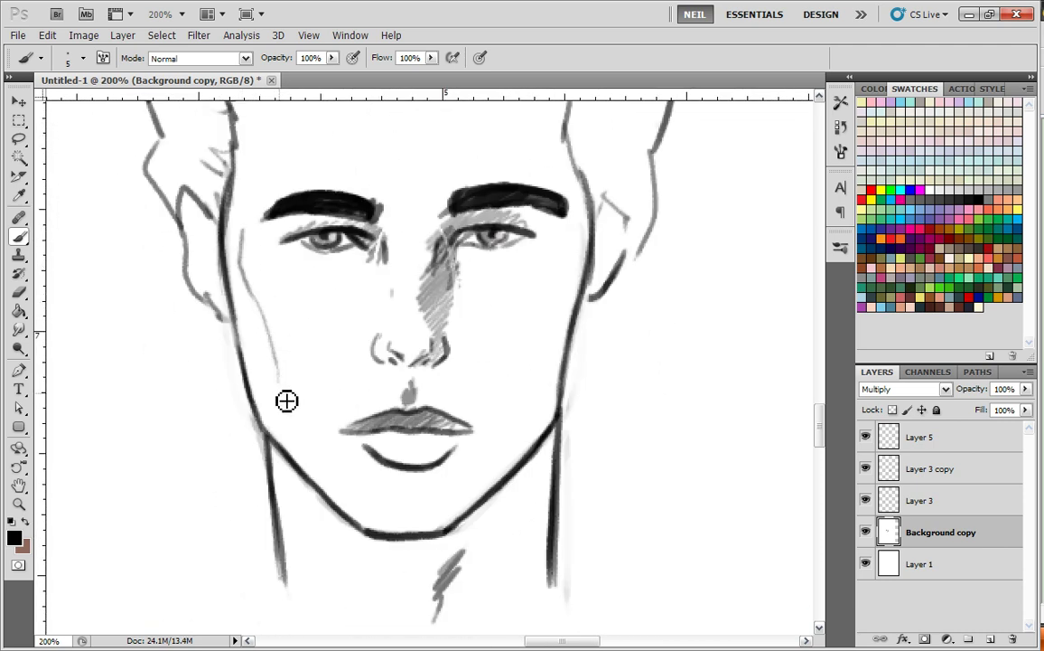
pyautogui.moveTo(574, 229); pyautogui.dragTo(543, 389)
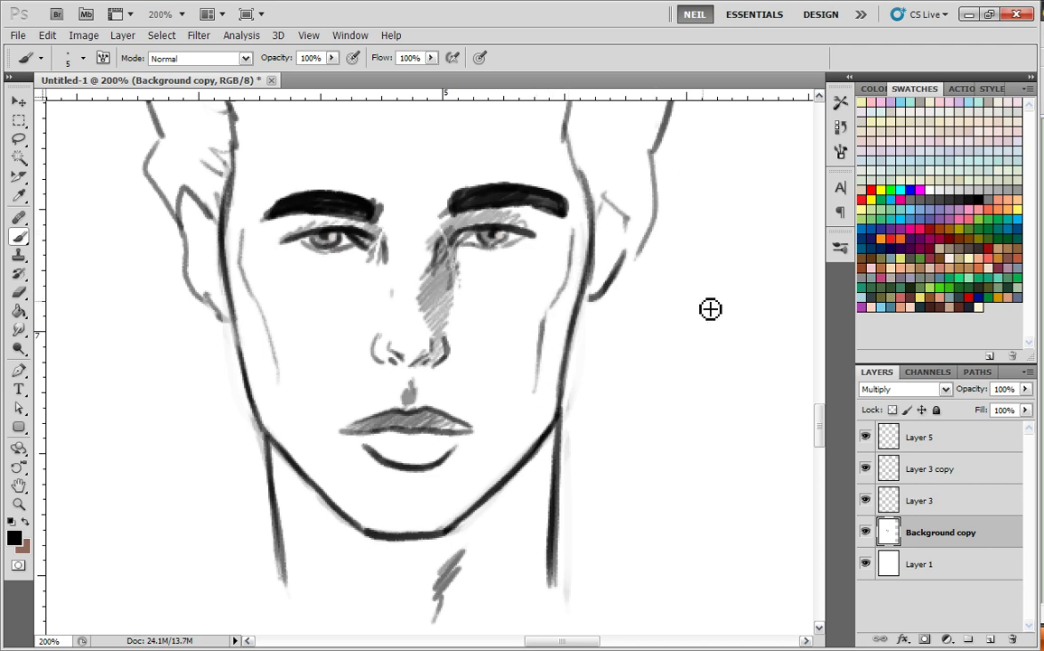
pyautogui.hotkey('ctrl', '-')
pyautogui.hotkey('ctrl', '+')
# - Sketch short creases beside the nostrils of the lower male face, replacing the long crease drawn toward the mouth corner
pyautogui.scroll(-1, 630, 415)
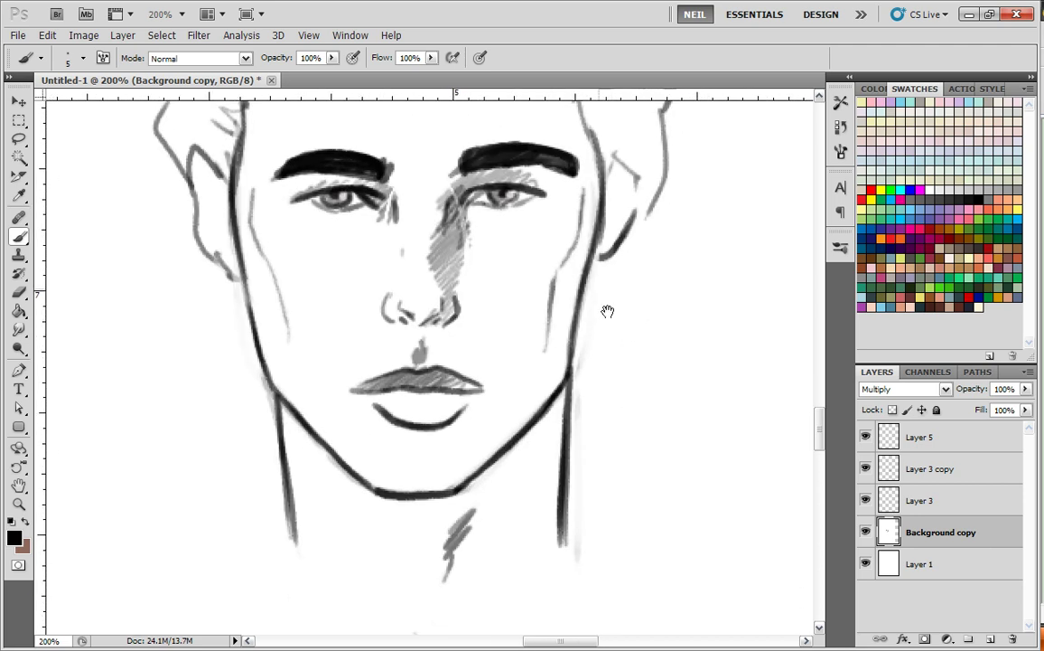
pyautogui.moveTo(505, 373)
pyautogui.mouseDown()
pyautogui.moveTo(512, 389)
pyautogui.moveTo(496, 432)
pyautogui.mouseUp()
pyautogui.moveTo(370, 312); pyautogui.dragTo(318, 390)
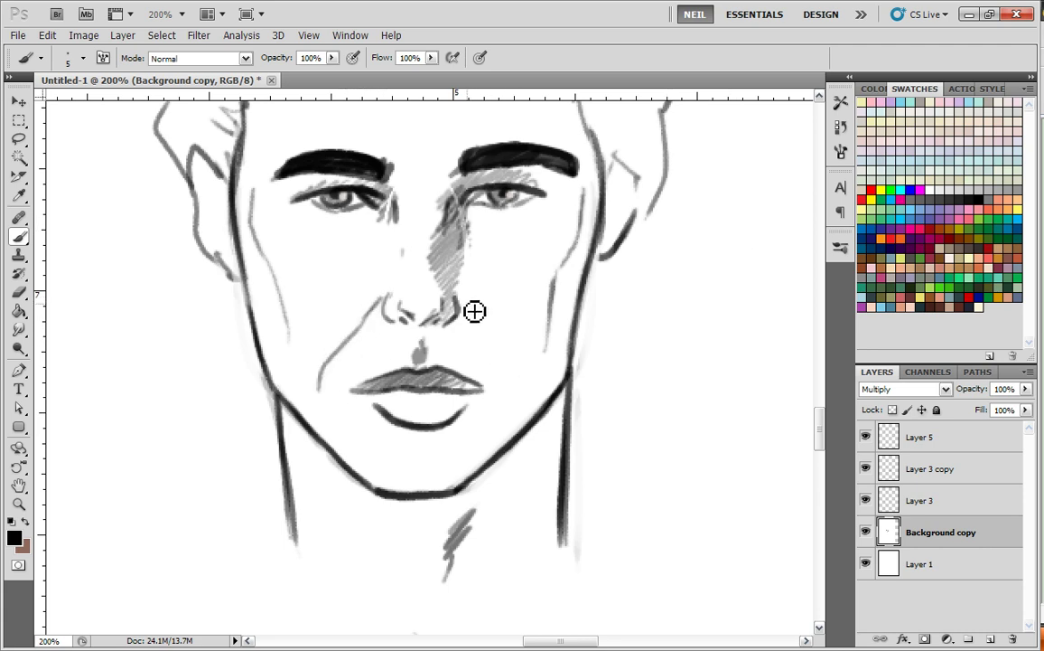
pyautogui.hotkey('ctrl', '-')
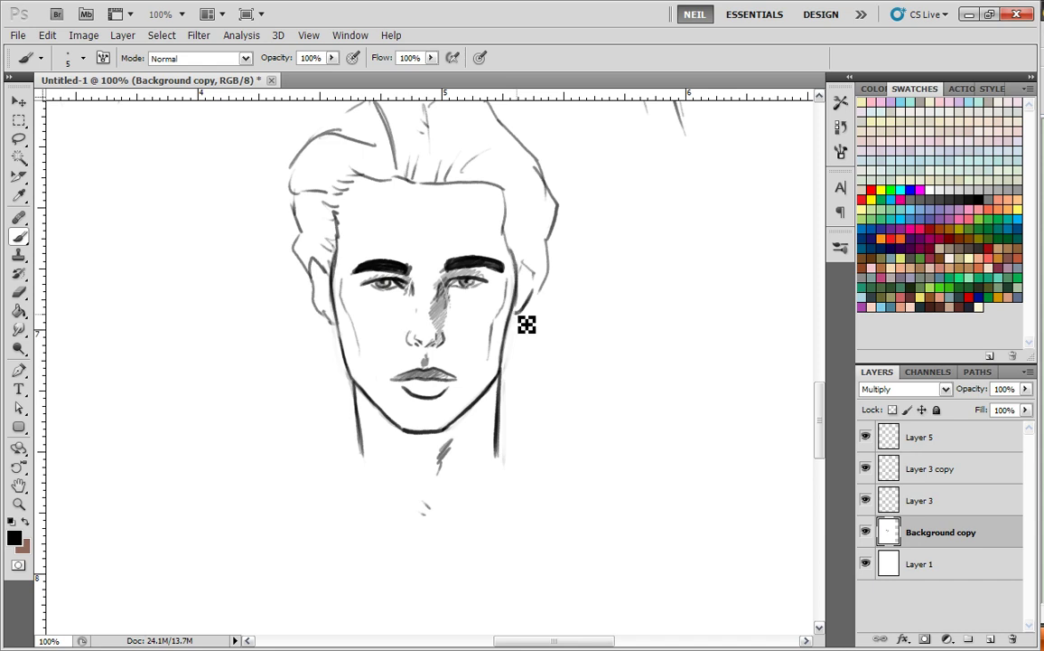
pyautogui.hotkey('ctrl', '+')
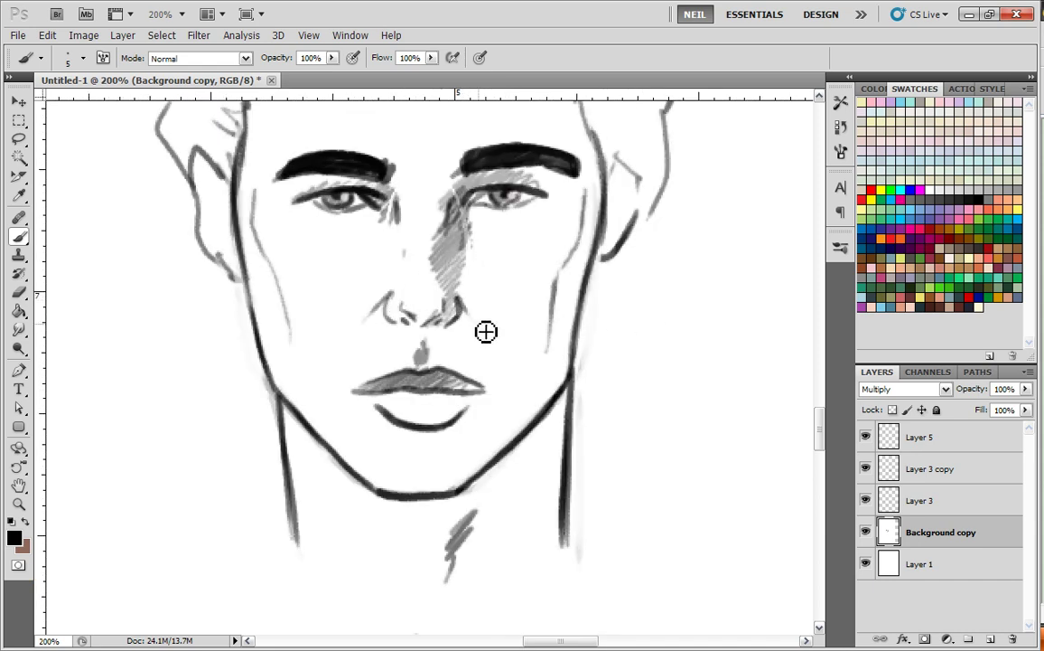
# - Try a short, thin cheek crease beside the mouth of the lower male face
pyautogui.hotkey('ctrl', '-')
pyautogui.hotkey('ctrl', '+')
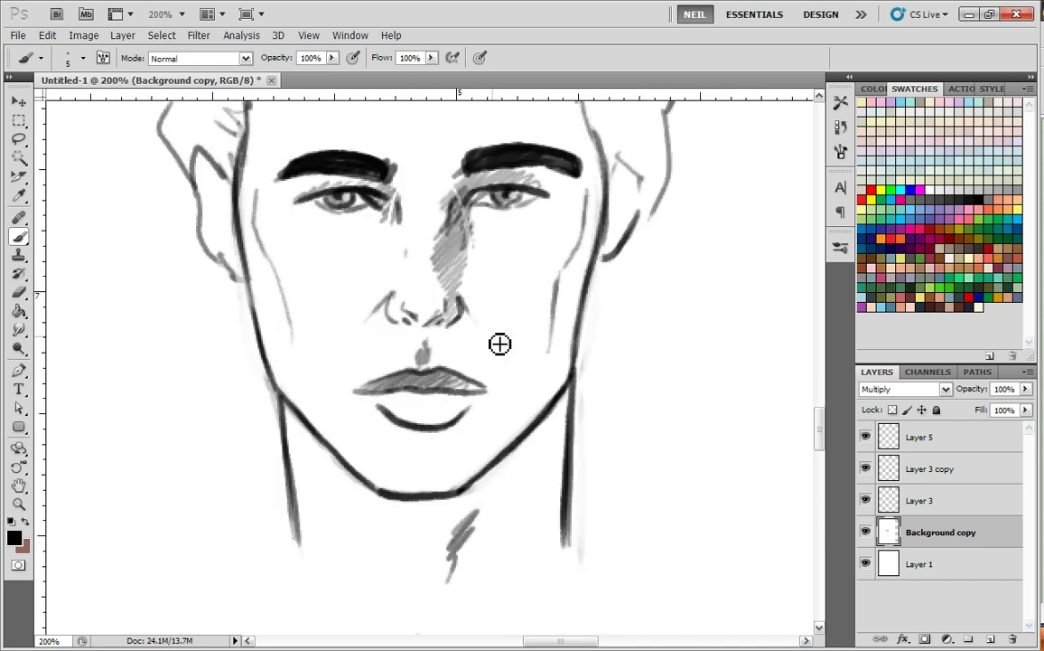
pyautogui.moveTo(317, 360); pyautogui.dragTo(326, 425)
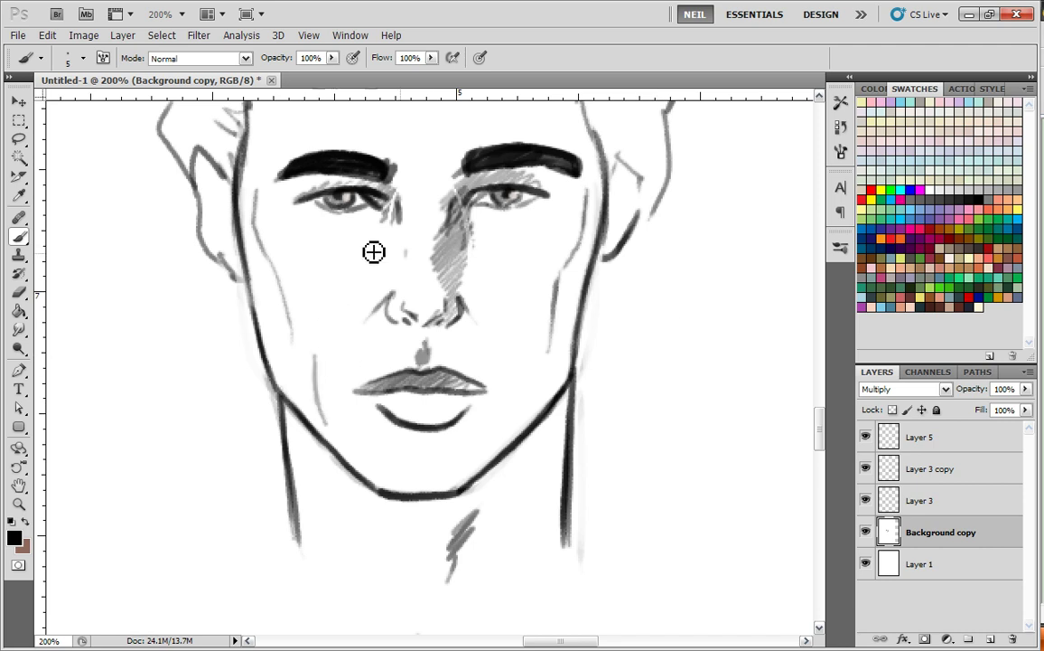
pyautogui.hotkey('ctrl', '-')
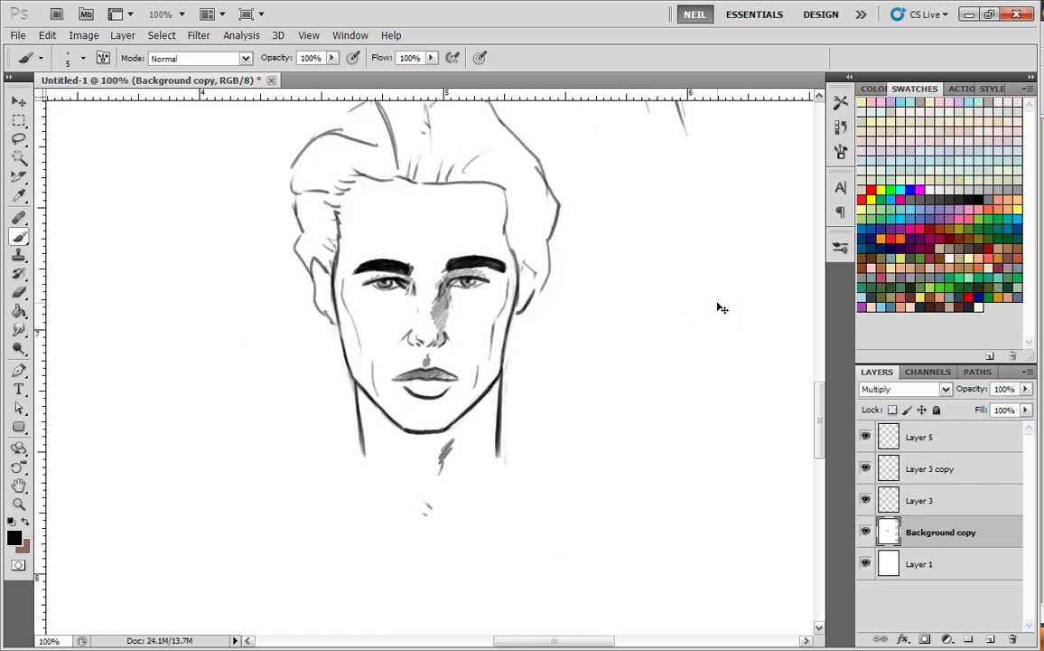
pyautogui.hotkey('ctrl', '-')
pyautogui.hotkey('ctrl', '+')
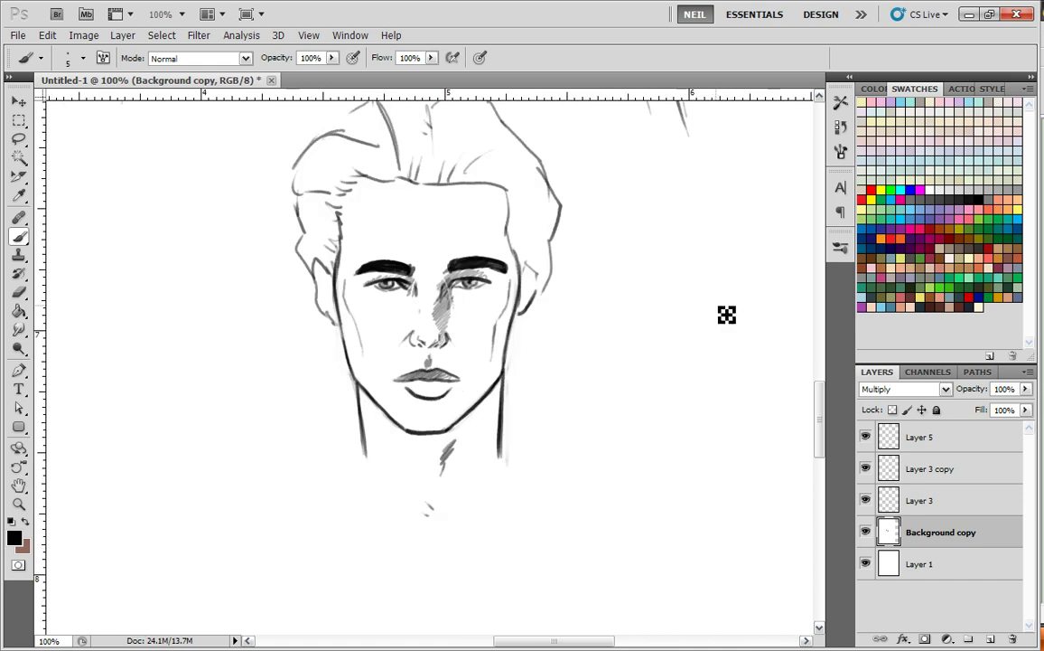
# - Sketch a small soul patch directly beneath the lower lip of the lower male face
pyautogui.hotkey('ctrl', '+')
pyautogui.hotkey('ctrl', '-')
pyautogui.hotkey('ctrl', '+')
pyautogui.hotkey('ctrl', '+')
pyautogui.moveTo(502, 361); pyautogui.dragTo(516, 392)
pyautogui.moveTo(431, 403)
pyautogui.mouseDown()
pyautogui.moveTo(434, 422)
pyautogui.moveTo(473, 429)
pyautogui.moveTo(458, 450)
pyautogui.moveTo(430, 419)
pyautogui.moveTo(465, 424)
pyautogui.mouseUp()
pyautogui.moveTo(469, 375)
pyautogui.mouseDown()
pyautogui.moveTo(476, 221)
pyautogui.moveTo(436, 303)
pyautogui.mouseUp()
# - Try a wide beard outline crossing the jaw line of the lower male face
pyautogui.moveTo(327, 342)
pyautogui.mouseDown()
pyautogui.moveTo(331, 416)
pyautogui.moveTo(333, 362)
pyautogui.moveTo(359, 470)
pyautogui.mouseUp()
pyautogui.moveTo(588, 316); pyautogui.dragTo(590, 326)
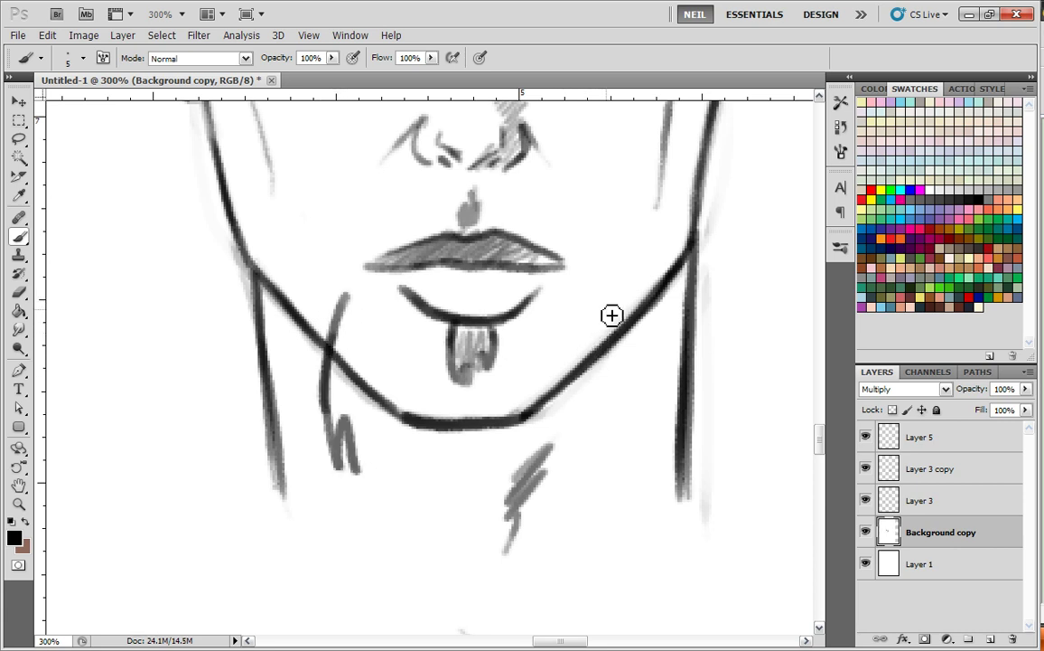
pyautogui.hotkey('ctrl', 'alt', 'z')
# - Outline a narrow, pointed goatee around the lower male face's chin and partly erase the jaw line inside its upper edges
pyautogui.moveTo(399, 360); pyautogui.dragTo(408, 497)
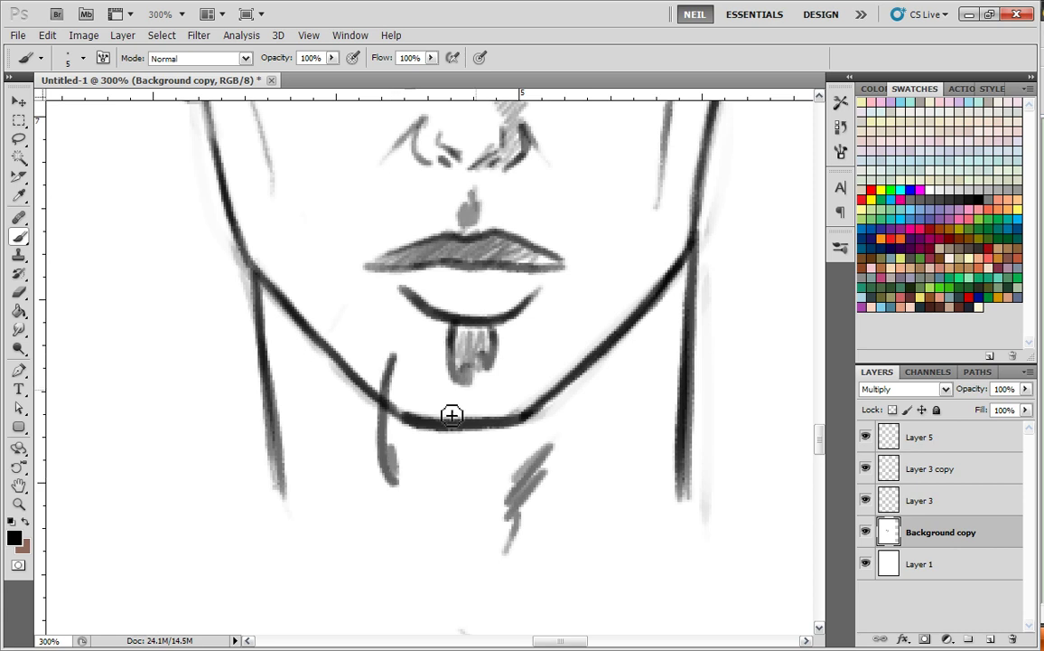
pyautogui.moveTo(547, 359)
pyautogui.mouseDown()
pyautogui.moveTo(543, 464)
pyautogui.moveTo(523, 491)
pyautogui.moveTo(495, 503)
pyautogui.mouseUp()
pyautogui.moveTo(403, 369)
pyautogui.mouseDown()
pyautogui.moveTo(414, 487)
pyautogui.moveTo(467, 555)
pyautogui.moveTo(513, 490)
pyautogui.moveTo(419, 410)
pyautogui.moveTo(474, 431)
pyautogui.moveTo(526, 401)
pyautogui.moveTo(545, 347)
pyautogui.mouseUp()
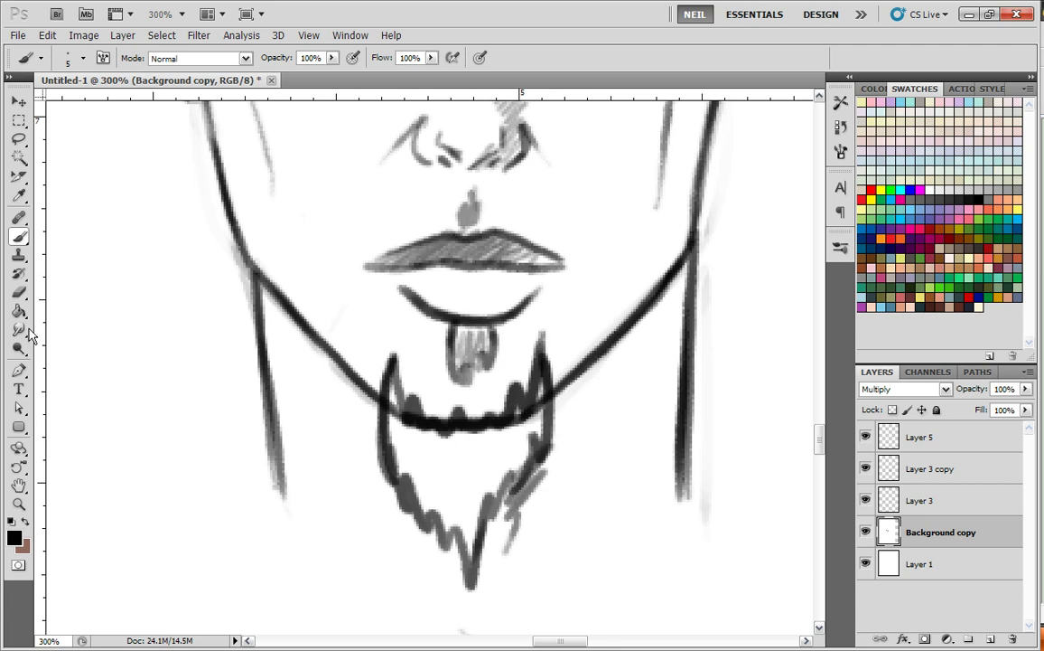
pyautogui.press('e')
pyautogui.moveTo(398, 423)
pyautogui.mouseDown()
pyautogui.moveTo(425, 481)
pyautogui.moveTo(440, 454)
pyautogui.moveTo(482, 461)
pyautogui.moveTo(524, 413)
pyautogui.moveTo(505, 454)
pyautogui.moveTo(526, 404)
pyautogui.mouseUp()
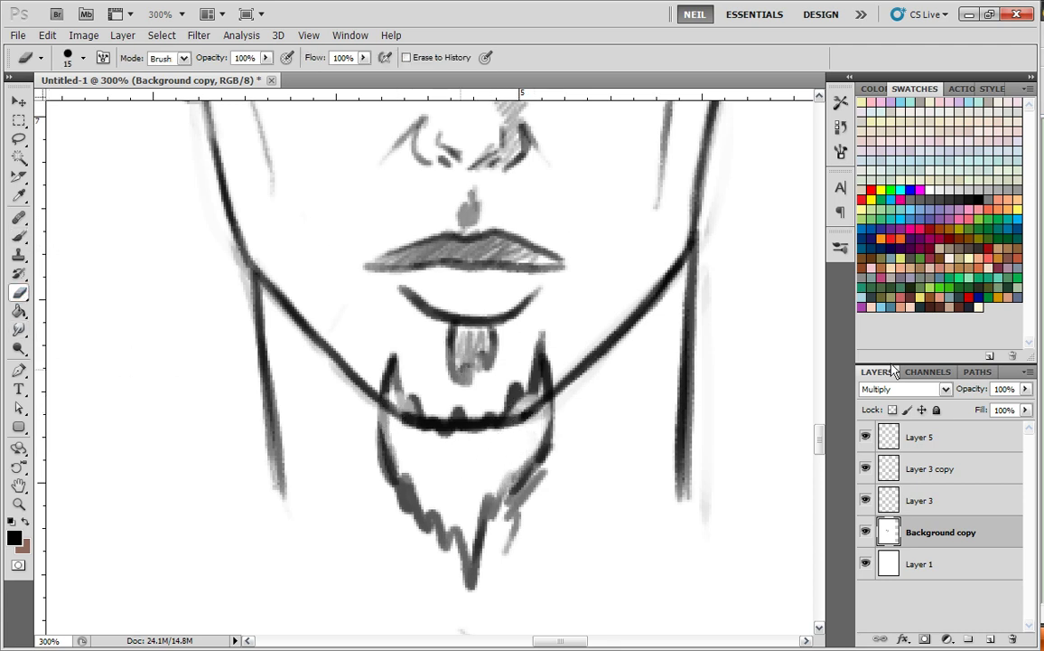
# - Fill the goatee and the soul patch of the lower male face with dark, tapering brush strokes
pyautogui.click(19, 236)
pyautogui.moveTo(393, 372)
pyautogui.mouseDown()
pyautogui.moveTo(396, 459)
pyautogui.moveTo(394, 379)
pyautogui.moveTo(413, 433)
pyautogui.moveTo(463, 435)
pyautogui.moveTo(496, 461)
pyautogui.moveTo(488, 397)
pyautogui.moveTo(552, 368)
pyautogui.moveTo(489, 501)
pyautogui.moveTo(452, 494)
pyautogui.moveTo(402, 438)
pyautogui.mouseUp()
pyautogui.scroll(-2, 413, 361)
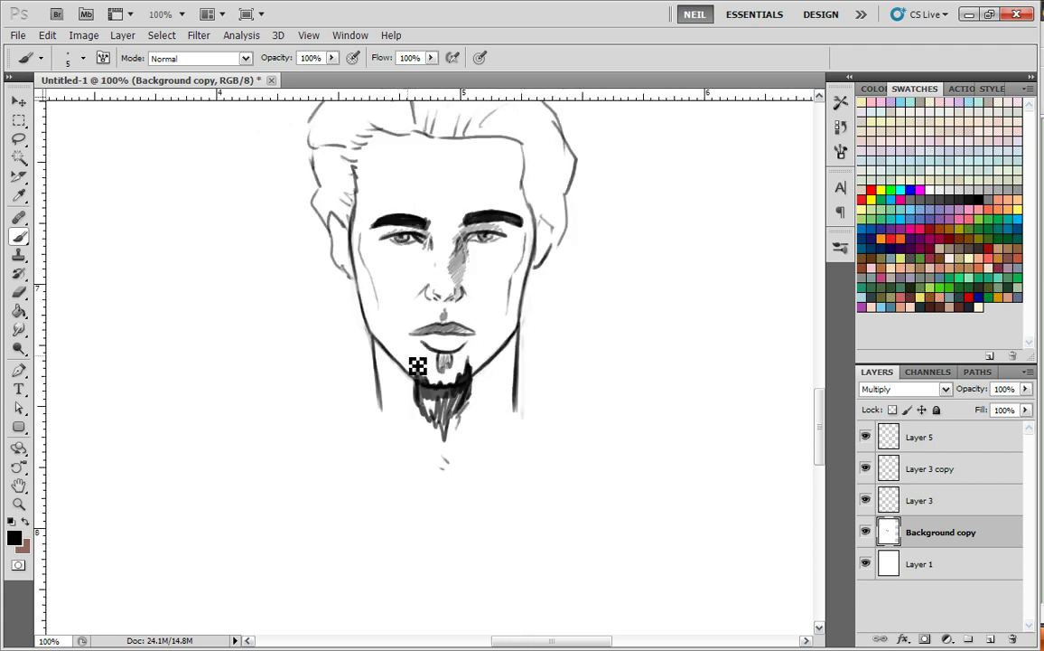
pyautogui.scroll(1, 418, 365)
pyautogui.moveTo(478, 354)
pyautogui.mouseDown()
pyautogui.moveTo(459, 366)
pyautogui.moveTo(474, 350)
pyautogui.moveTo(441, 422)
pyautogui.moveTo(437, 401)
pyautogui.moveTo(475, 397)
pyautogui.mouseUp()
pyautogui.scroll(-1, 478, 332)
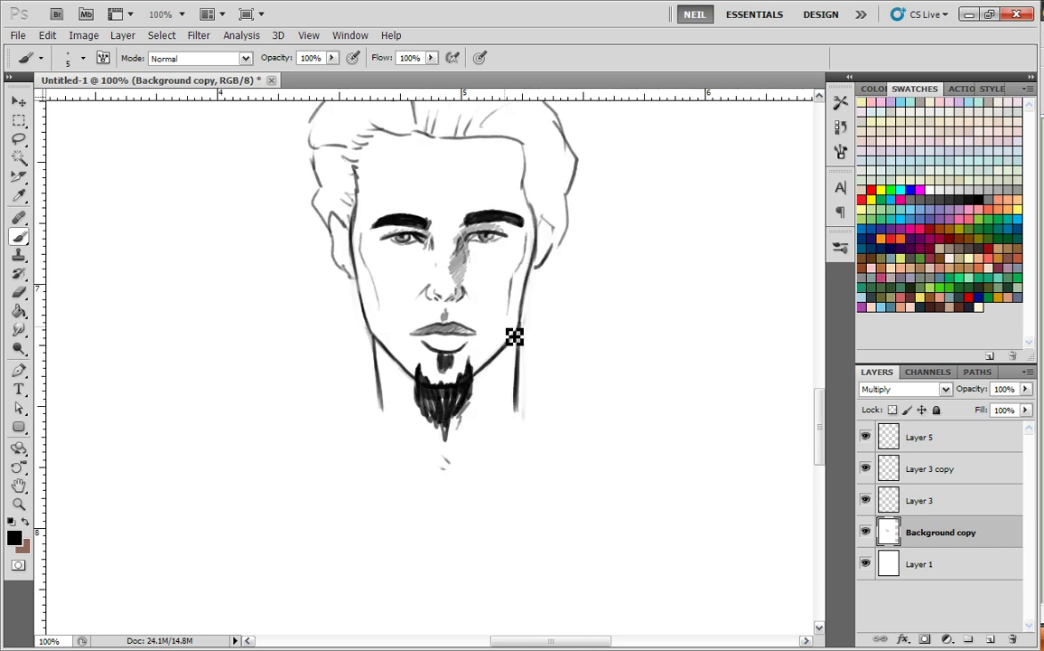
# - Draw a long, jagged sideburn from the temple to the jaw on the left side of the upper middle male face
pyautogui.hotkey('ctrl', '+')
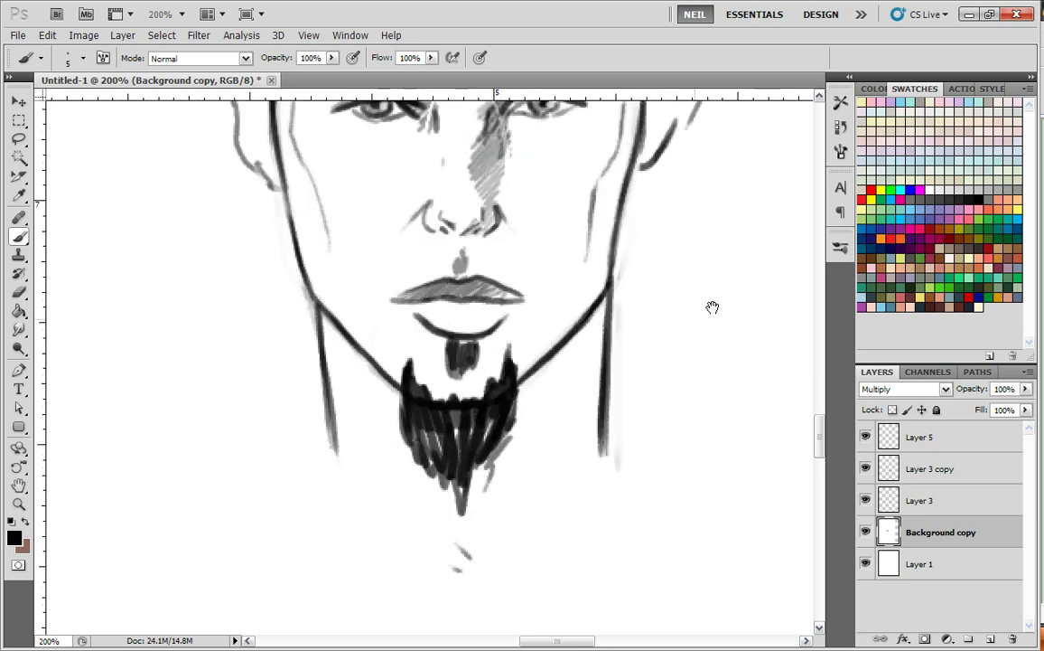
pyautogui.moveTo(608, 295); pyautogui.dragTo(665, 405)
pyautogui.hotkey('ctrl', '-')
pyautogui.hotkey('ctrl', '-')
pyautogui.moveTo(602, 250); pyautogui.dragTo(627, 424)
pyautogui.hotkey('ctrl', '+')
pyautogui.hotkey('ctrl', '+')
pyautogui.moveTo(638, 330); pyautogui.dragTo(642, 426)
pyautogui.moveTo(428, 187); pyautogui.dragTo(439, 326)
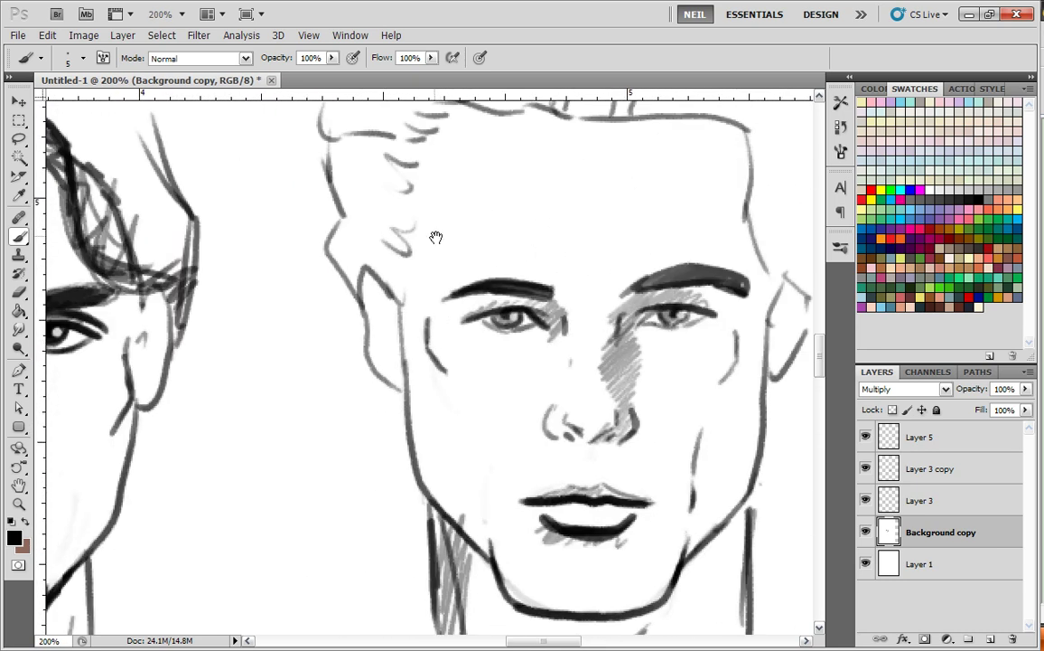
pyautogui.moveTo(412, 256); pyautogui.dragTo(444, 365)
pyautogui.scroll(-2, 448, 369)
pyautogui.moveTo(420, 179)
pyautogui.mouseDown()
pyautogui.moveTo(452, 300)
pyautogui.moveTo(438, 345)
pyautogui.moveTo(443, 397)
pyautogui.moveTo(398, 319)
pyautogui.moveTo(421, 176)
pyautogui.mouseUp()
# - Draw a matching jagged sideburn on the right side of the upper middle male face and compare it with its neighbours
pyautogui.moveTo(740, 327); pyautogui.dragTo(569, 340)
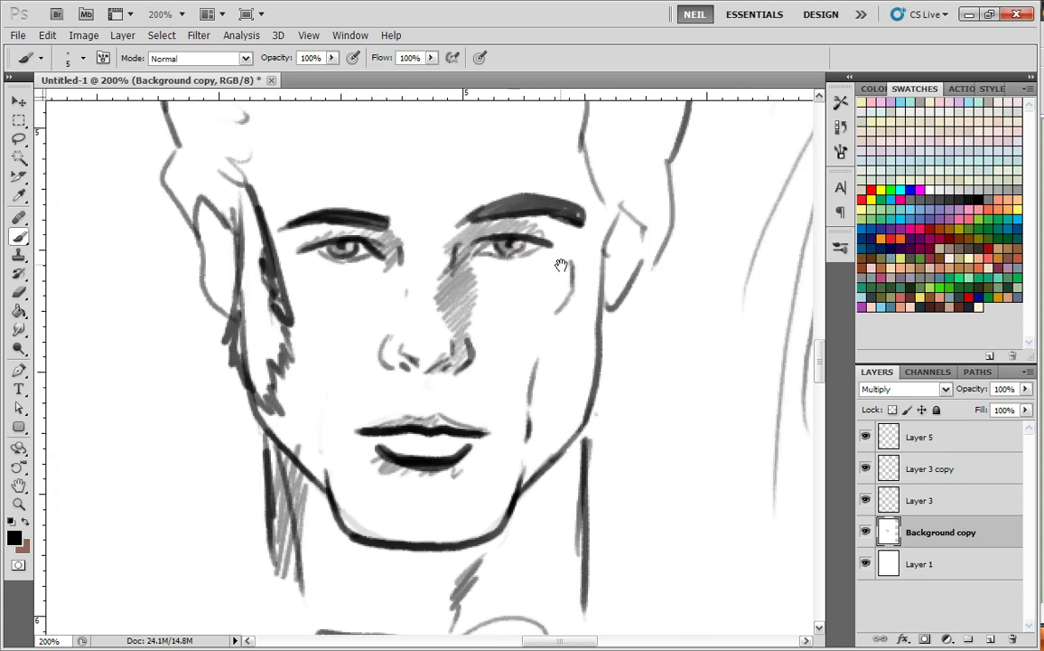
pyautogui.moveTo(602, 208)
pyautogui.mouseDown()
pyautogui.moveTo(575, 319)
pyautogui.moveTo(584, 362)
pyautogui.moveTo(569, 424)
pyautogui.moveTo(627, 313)
pyautogui.moveTo(600, 402)
pyautogui.moveTo(620, 341)
pyautogui.mouseUp()
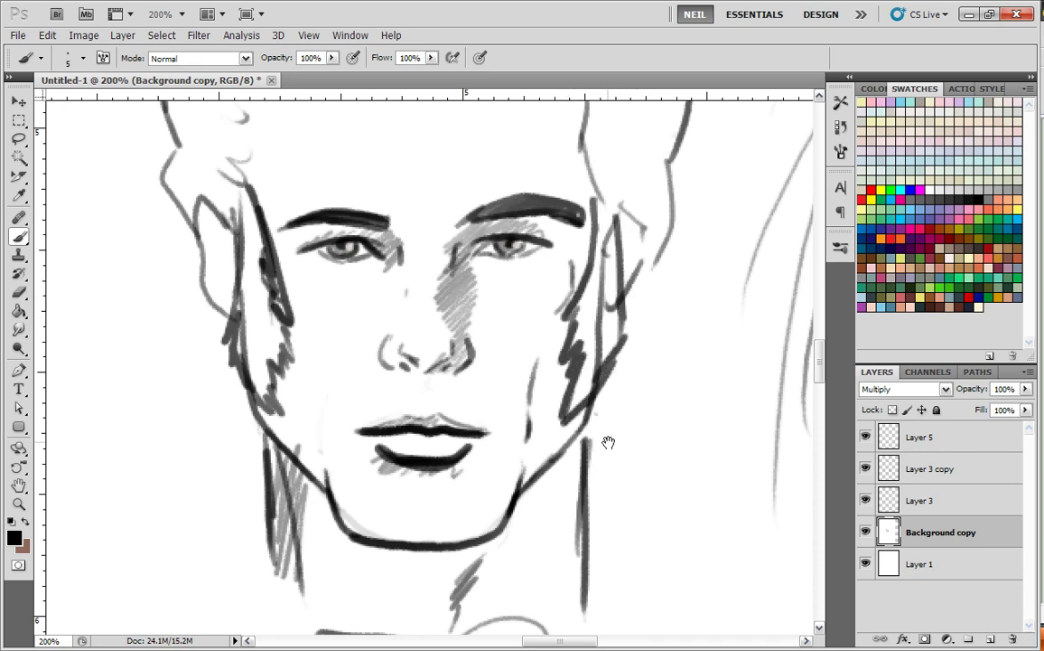
pyautogui.moveTo(609, 432); pyautogui.dragTo(608, 359)
pyautogui.hotkey('ctrl', '-')
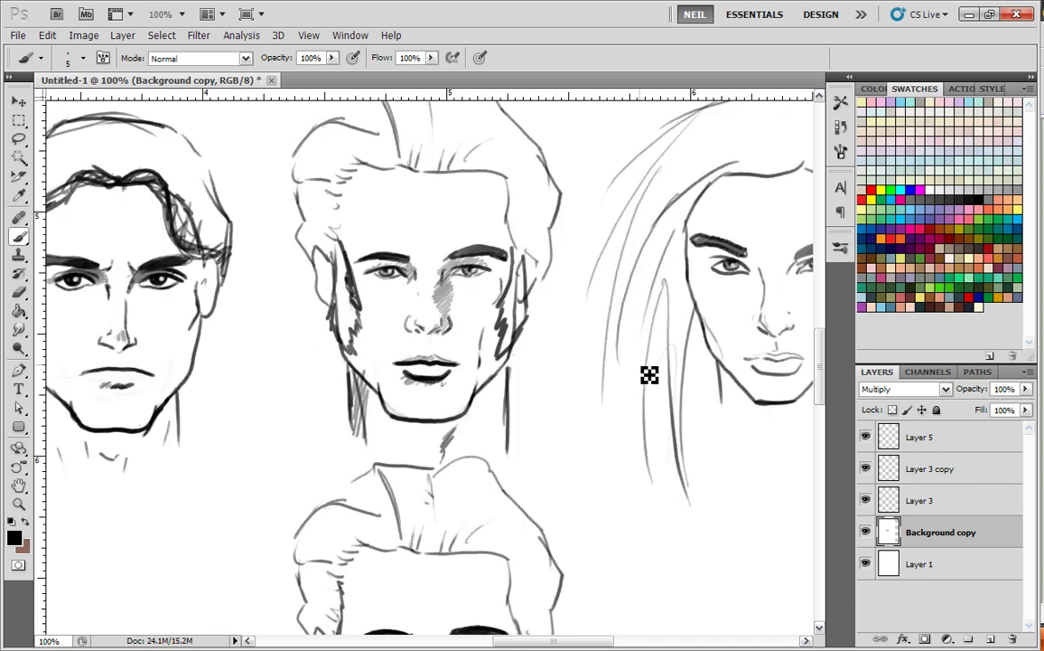
# - Try a drooping moustache outline around the mouth of the upper middle male face
pyautogui.hotkey('ctrl', '+')
pyautogui.moveTo(517, 410); pyautogui.dragTo(596, 378)
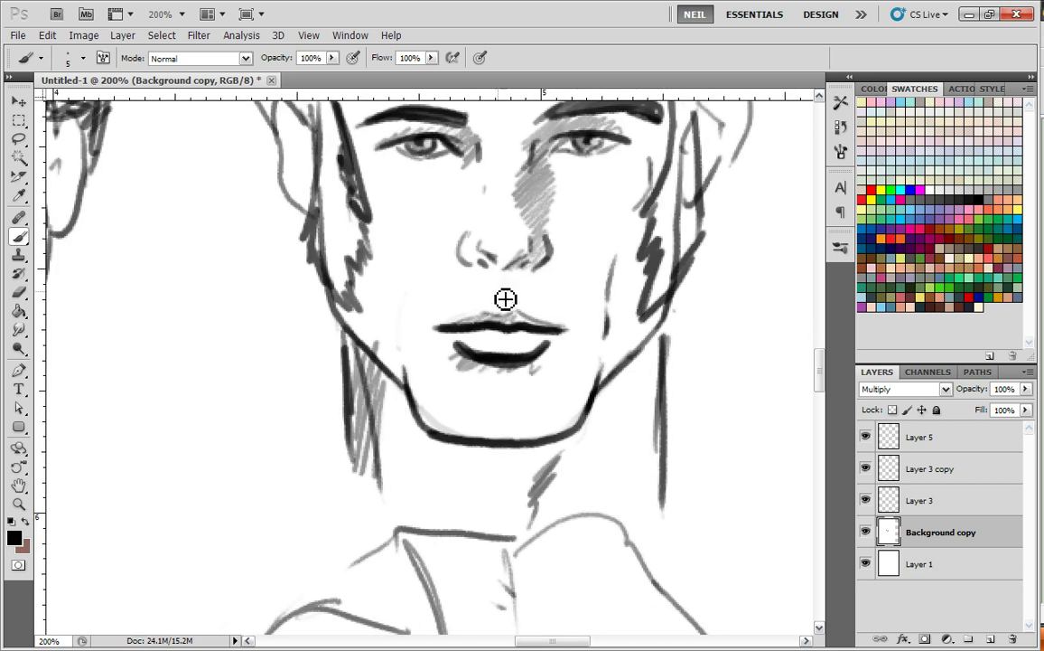
pyautogui.moveTo(405, 336)
pyautogui.mouseDown()
pyautogui.moveTo(499, 284)
pyautogui.moveTo(562, 297)
pyautogui.moveTo(423, 343)
pyautogui.mouseUp()
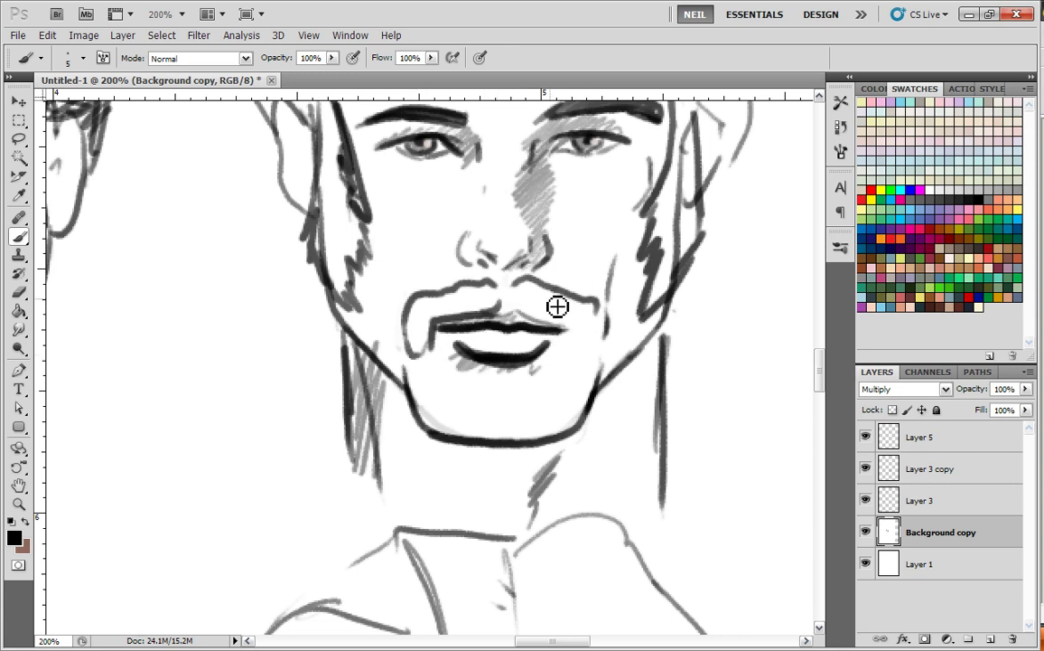
pyautogui.moveTo(509, 289)
pyautogui.mouseDown()
pyautogui.moveTo(519, 312)
pyautogui.moveTo(566, 326)
pyautogui.moveTo(574, 353)
pyautogui.mouseUp()
pyautogui.moveTo(593, 310); pyautogui.dragTo(574, 360)
pyautogui.hotkey('ctrl', '-')
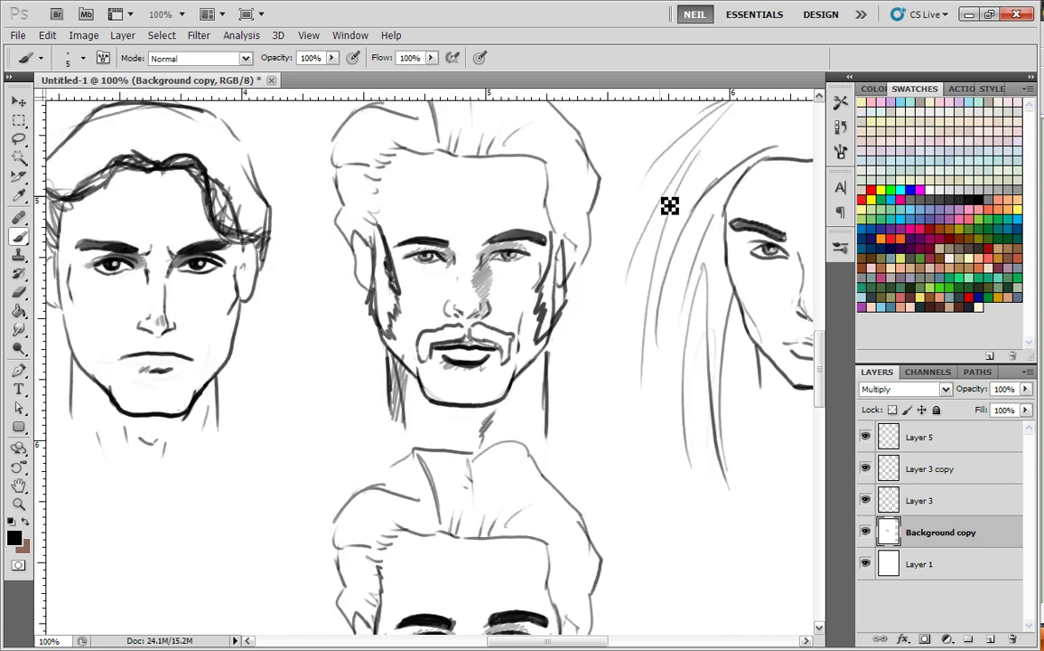
pyautogui.hotkey('ctrl', 'alt', 'z')
pyautogui.hotkey('ctrl', 'alt', 'z')
pyautogui.hotkey('ctrl', 'alt', 'z')
pyautogui.hotkey('ctrl', 'alt', 'z')
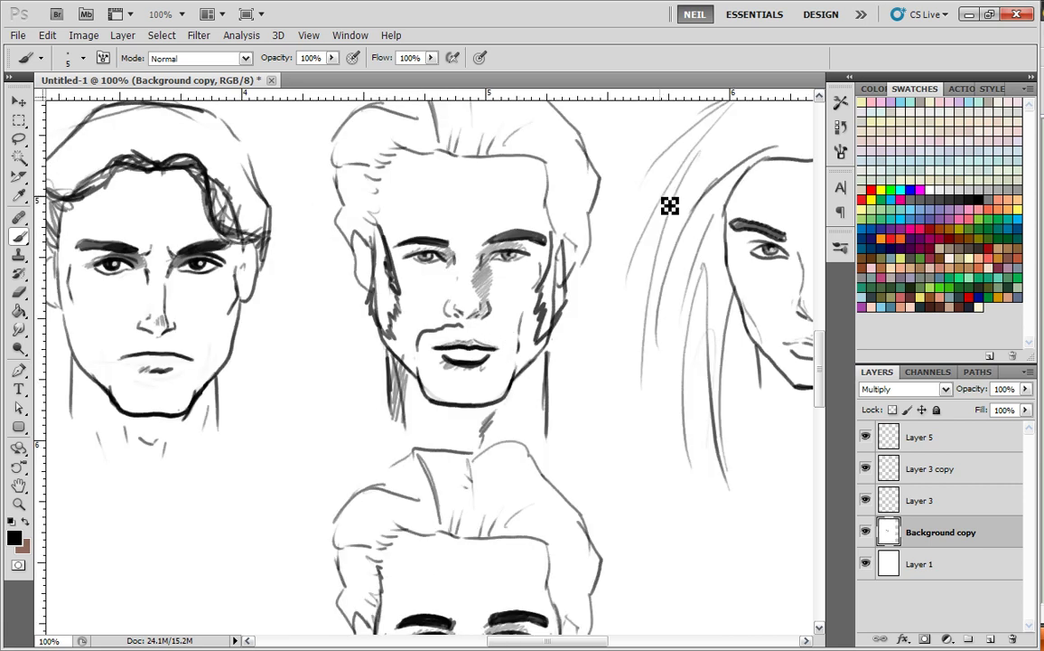
# - Try a wavy beard outline hanging below the chin of the upper middle male face
pyautogui.hotkey('ctrl', '+')
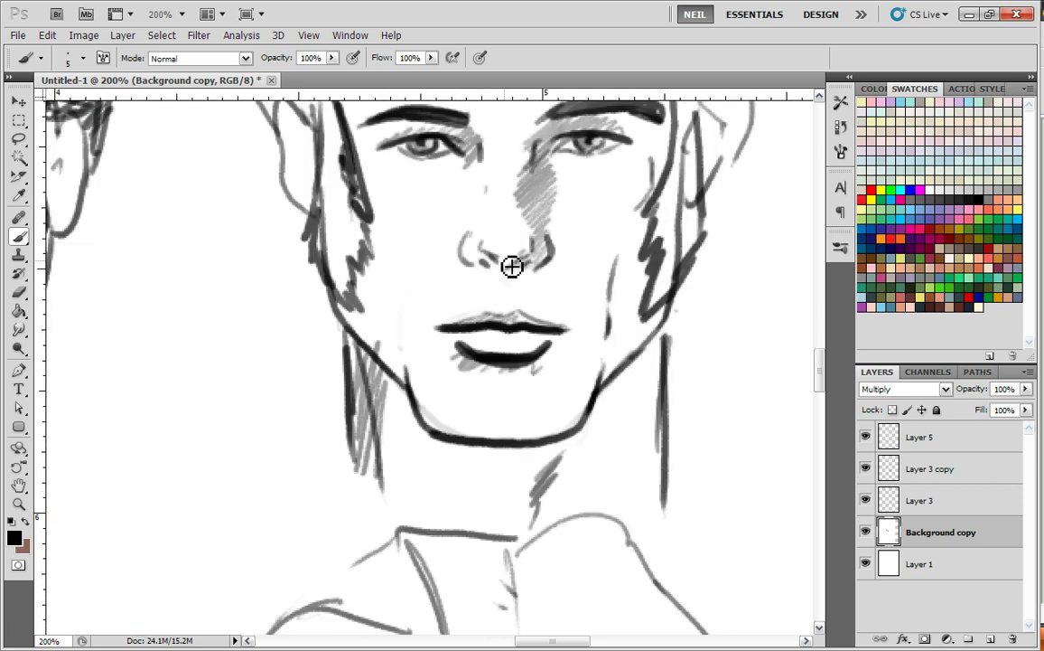
pyautogui.moveTo(502, 373); pyautogui.dragTo(508, 398)
pyautogui.hotkey('ctrl', 'z')
pyautogui.moveTo(421, 378)
pyautogui.mouseDown()
pyautogui.moveTo(425, 478)
pyautogui.moveTo(590, 478)
pyautogui.moveTo(584, 426)
pyautogui.mouseUp()
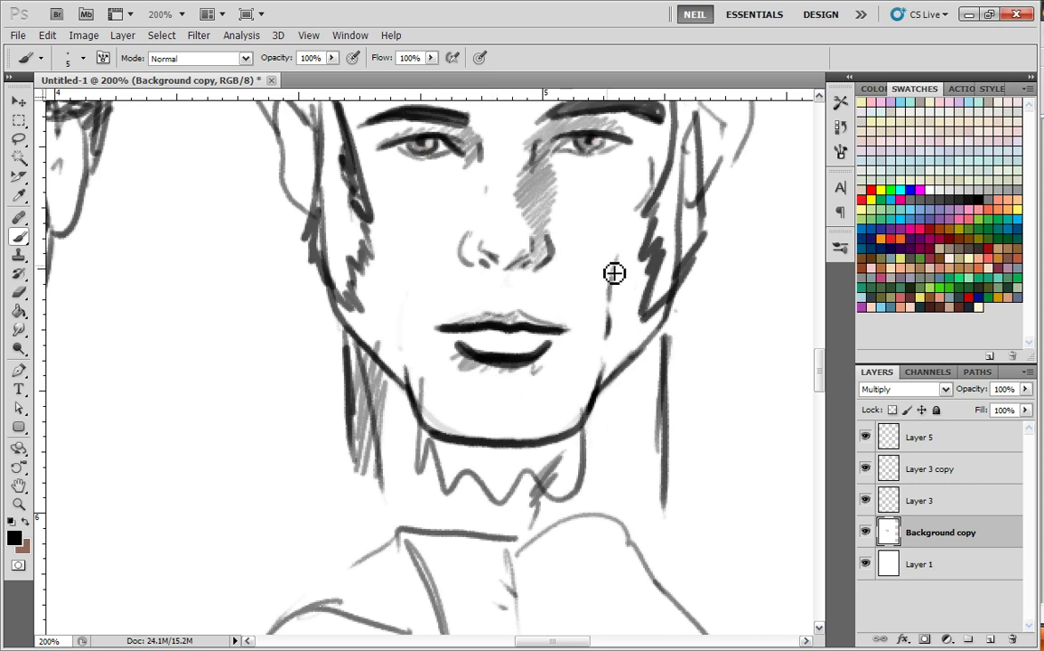
pyautogui.hotkey('ctrl', 'alt', 'z')
# - Try a thin, dark moustache along the upper lip of the upper middle male face and compare all the faces
pyautogui.scroll(3, 542, 235)
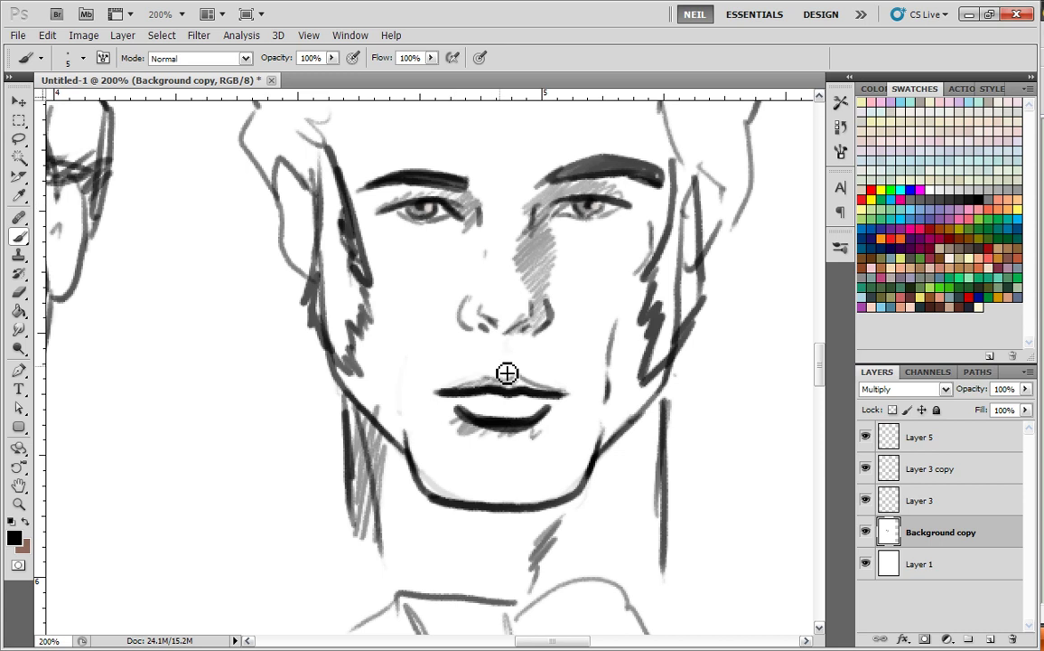
pyautogui.moveTo(501, 371); pyautogui.dragTo(424, 387)
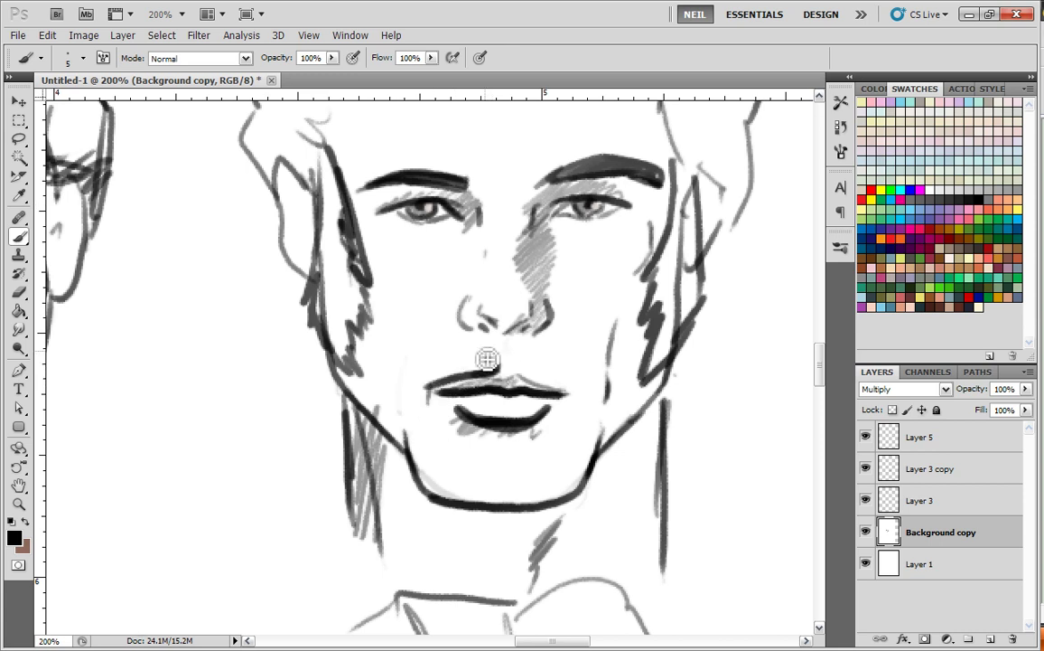
pyautogui.moveTo(517, 370); pyautogui.dragTo(564, 392)
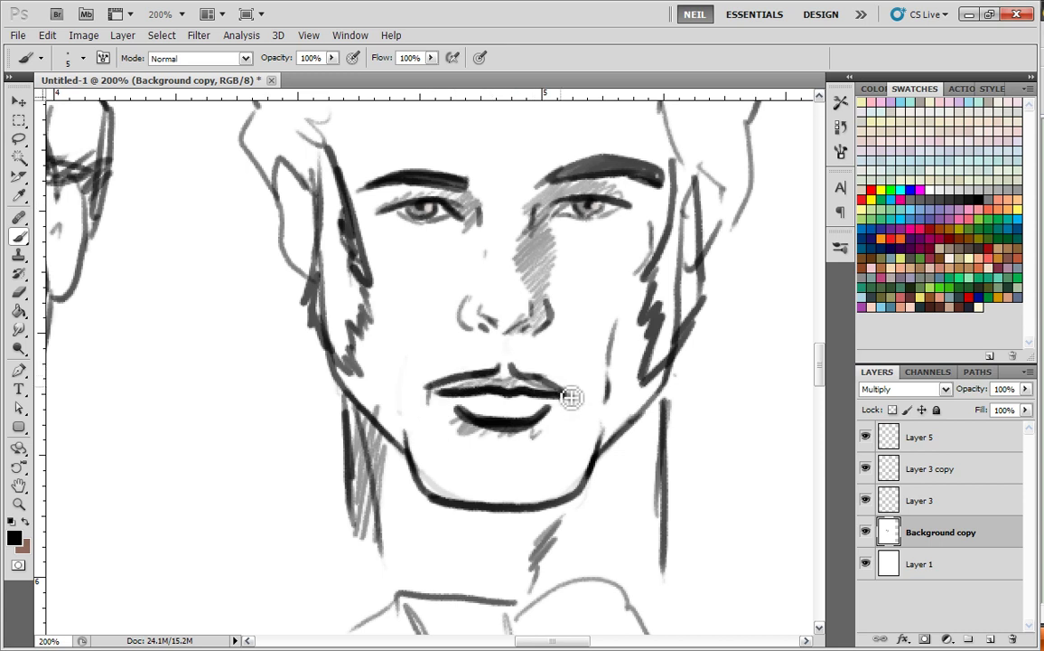
pyautogui.moveTo(500, 370)
pyautogui.mouseDown()
pyautogui.moveTo(438, 396)
pyautogui.moveTo(434, 410)
pyautogui.moveTo(500, 374)
pyautogui.moveTo(476, 378)
pyautogui.moveTo(435, 404)
pyautogui.moveTo(527, 376)
pyautogui.moveTo(572, 400)
pyautogui.mouseUp()
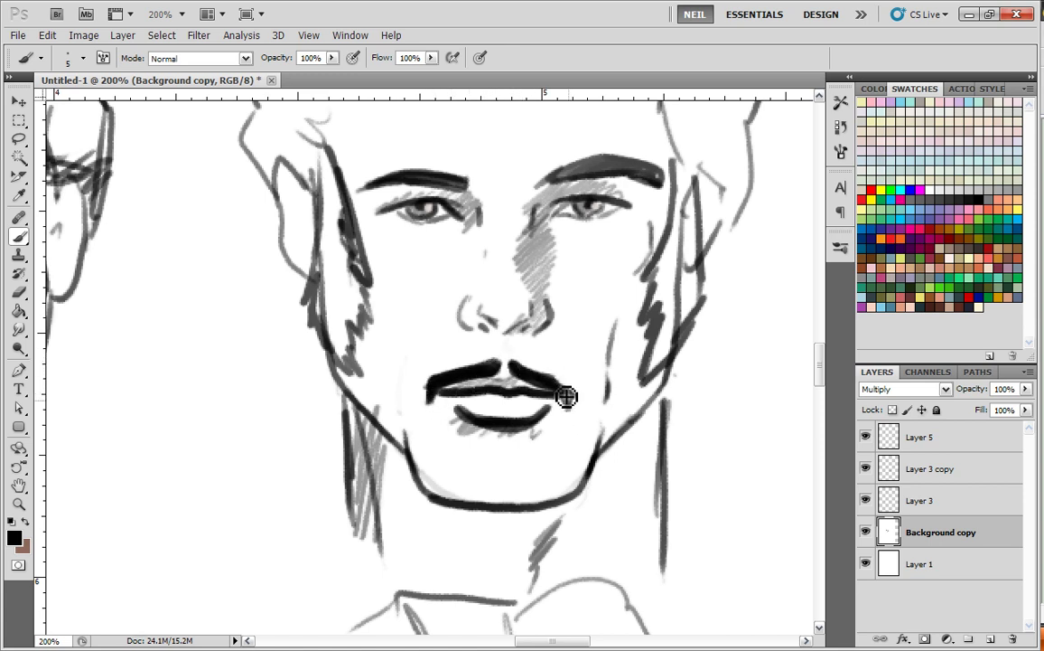
pyautogui.hotkey('ctrl', '-')
pyautogui.hotkey('ctrl', '-')
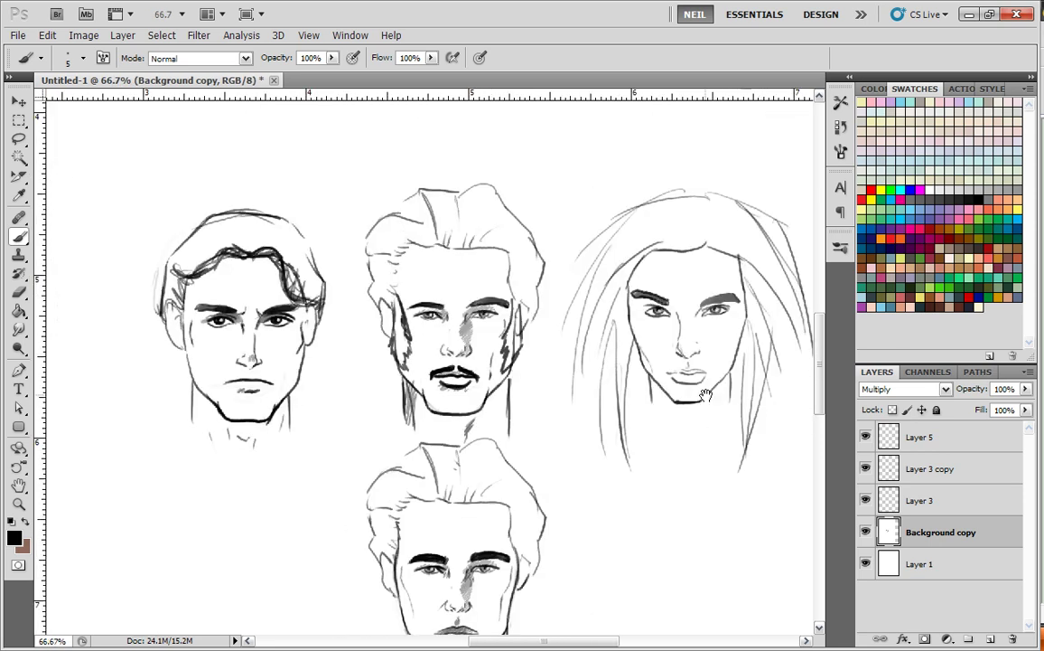
pyautogui.moveTo(751, 318); pyautogui.dragTo(763, 288)
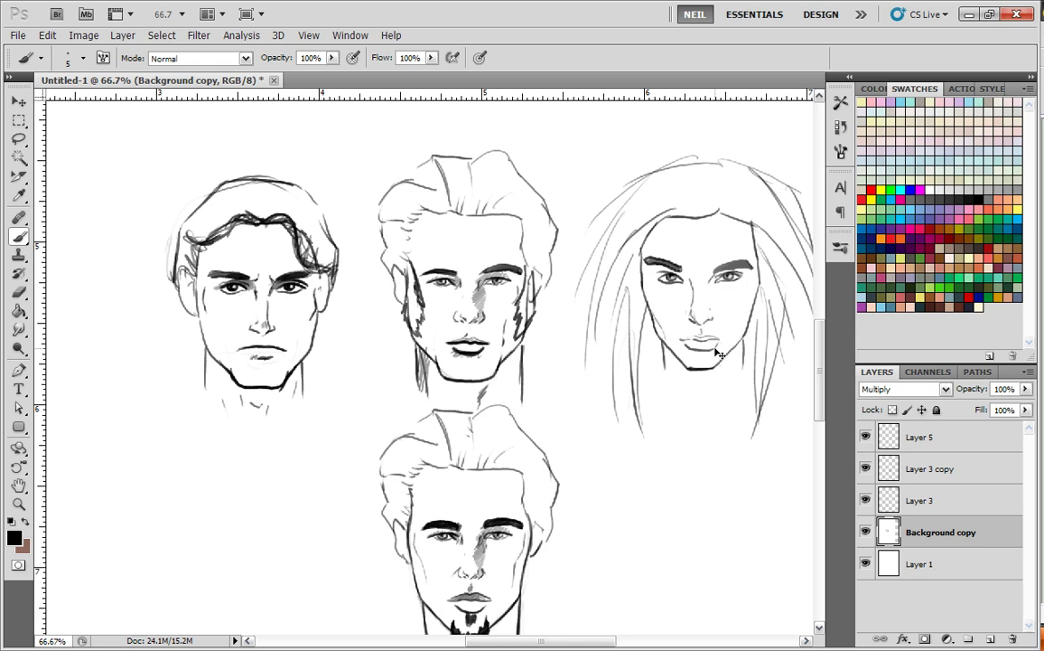
pyautogui.moveTo(686, 399); pyautogui.dragTo(627, 370)
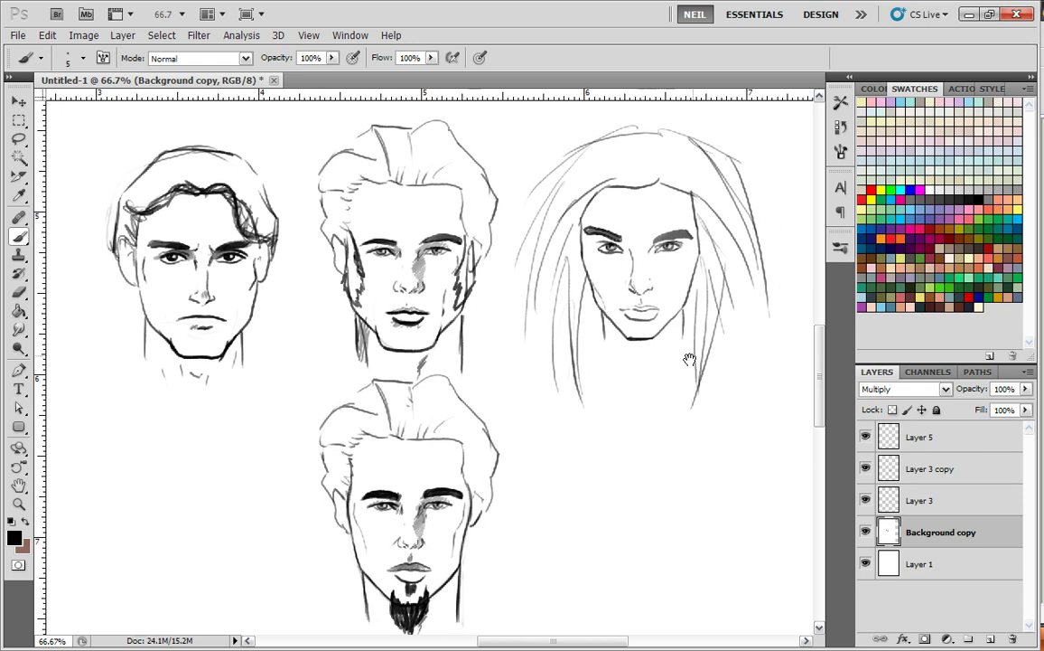